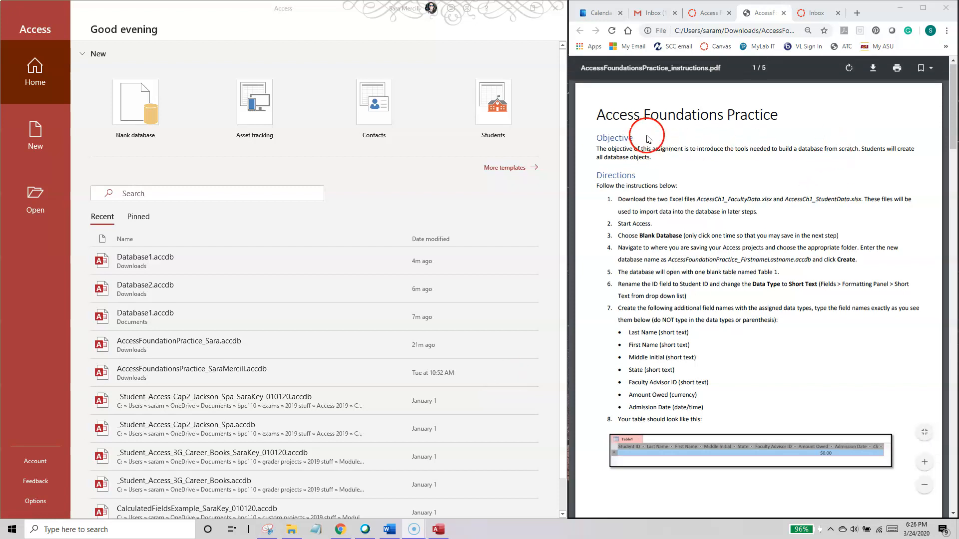
Step: Review the assignment title, the two Excel files to download and the Blank Database direction in the practice instructions
left_click_drag(578, 112, 792, 107)
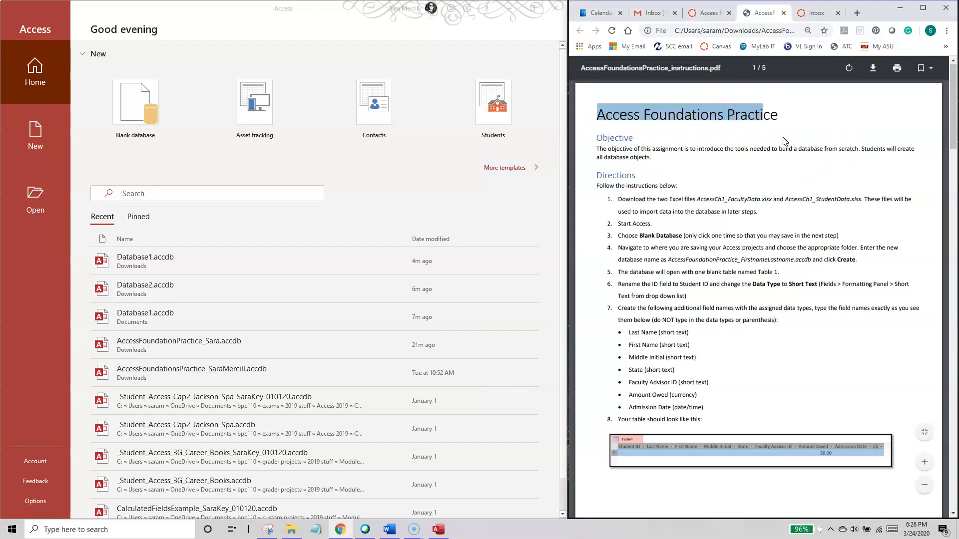
left_click(783, 170)
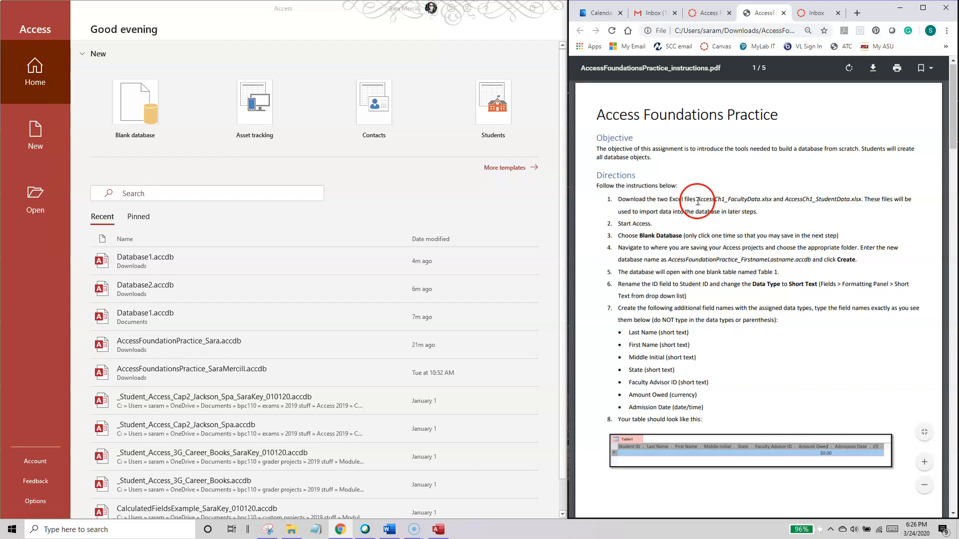
left_click_drag(694, 199, 861, 198)
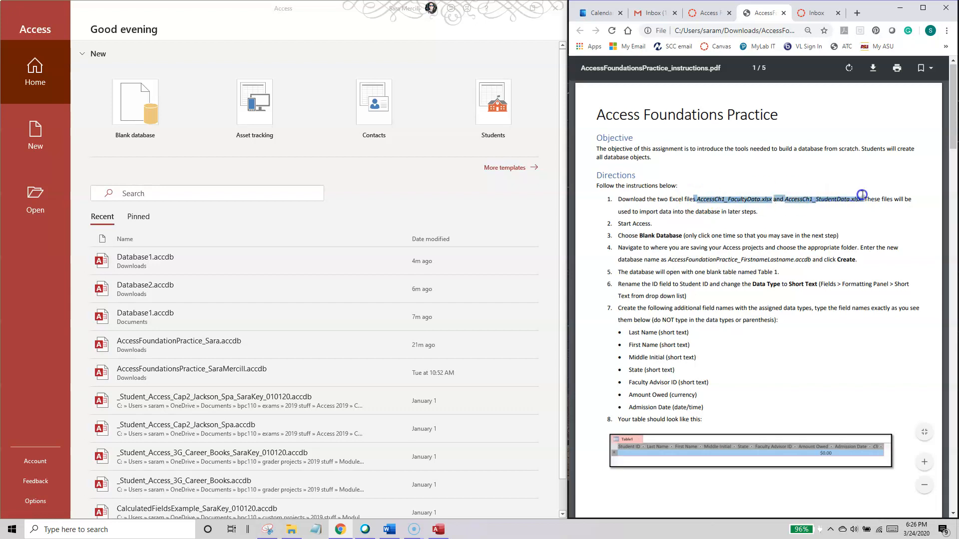
left_click(822, 216)
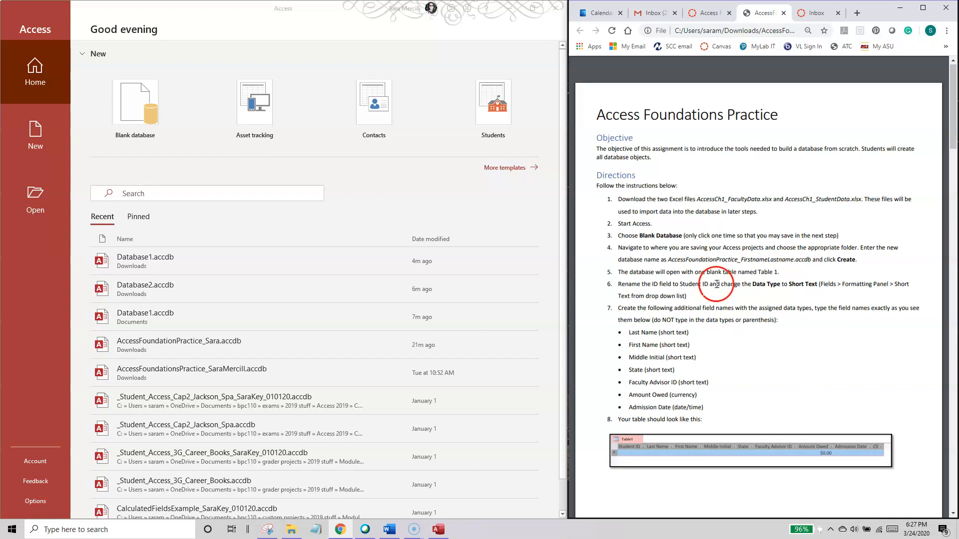
left_click_drag(618, 236, 849, 237)
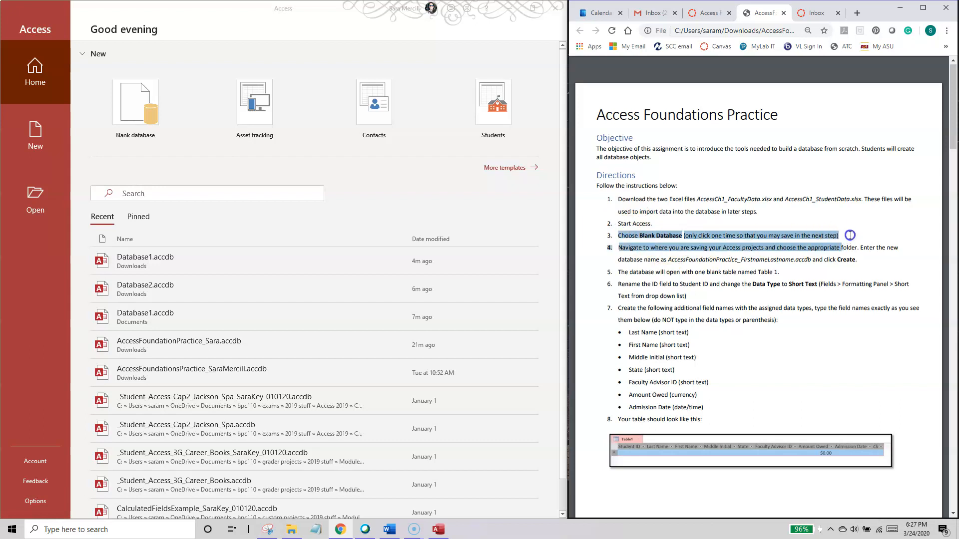
left_click(446, 185)
left_click(655, 272)
left_click(429, 201)
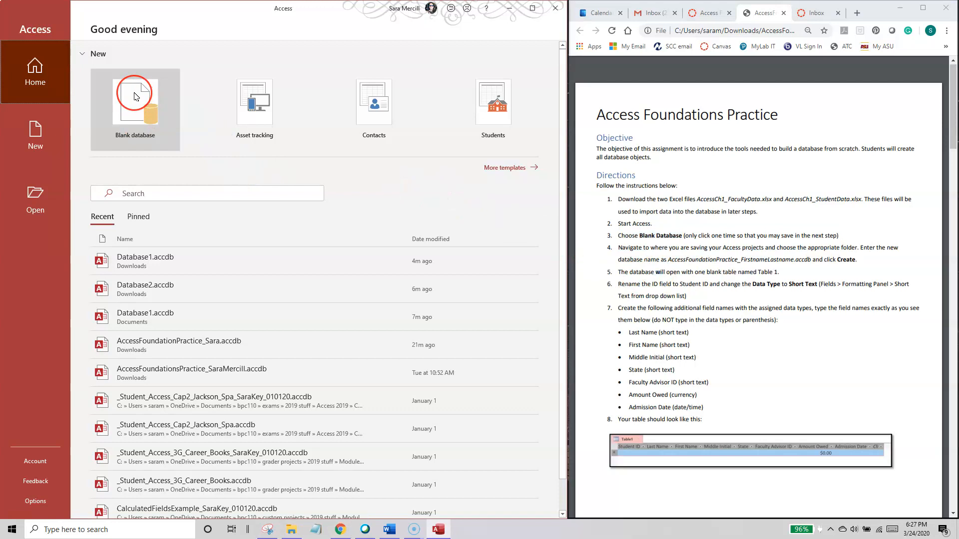
Step: Start a new blank database and select its default file name
left_click(143, 107)
left_click(135, 99)
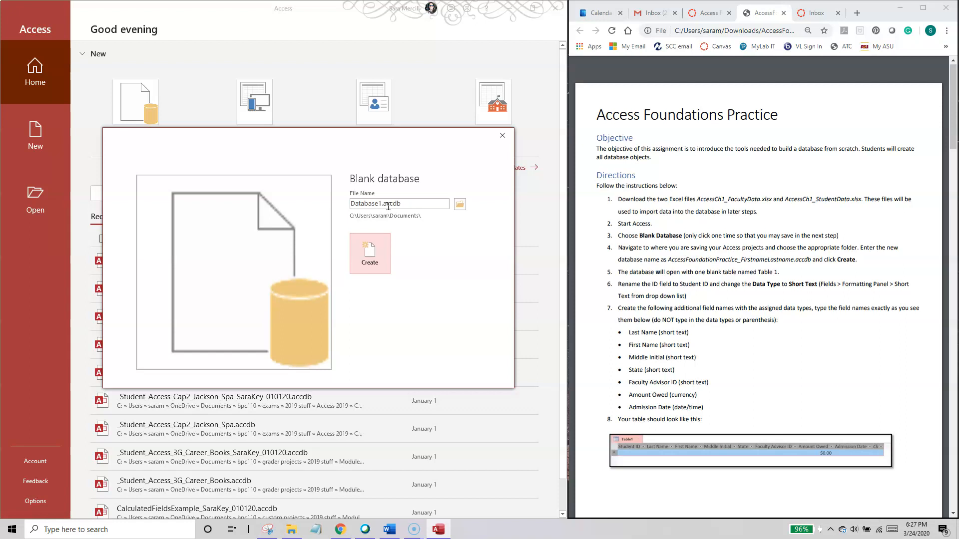
left_click(409, 203)
double_click(409, 203)
left_click(364, 254)
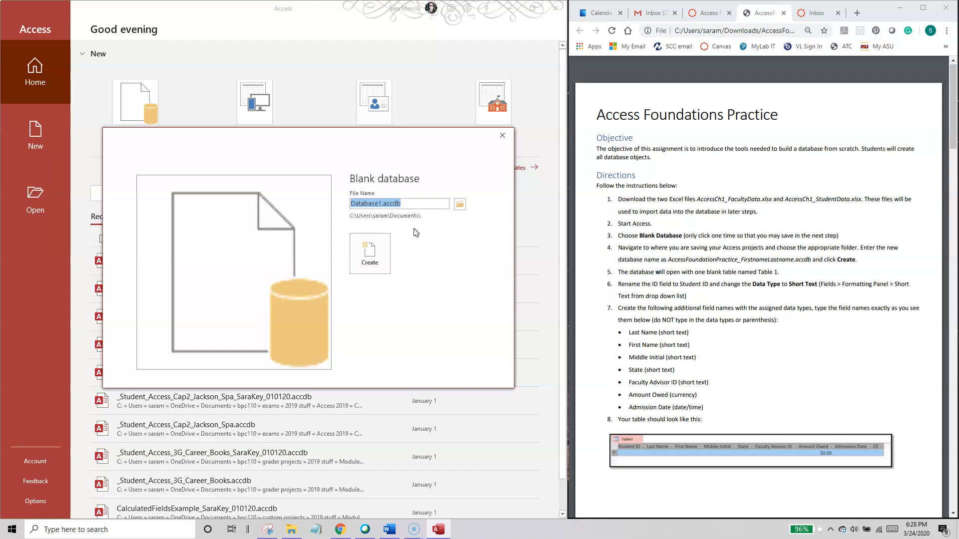
Step: Highlight the required database file name in direction 4 of the instructions
left_click(670, 260)
left_click_drag(670, 260, 811, 261)
left_click(467, 259)
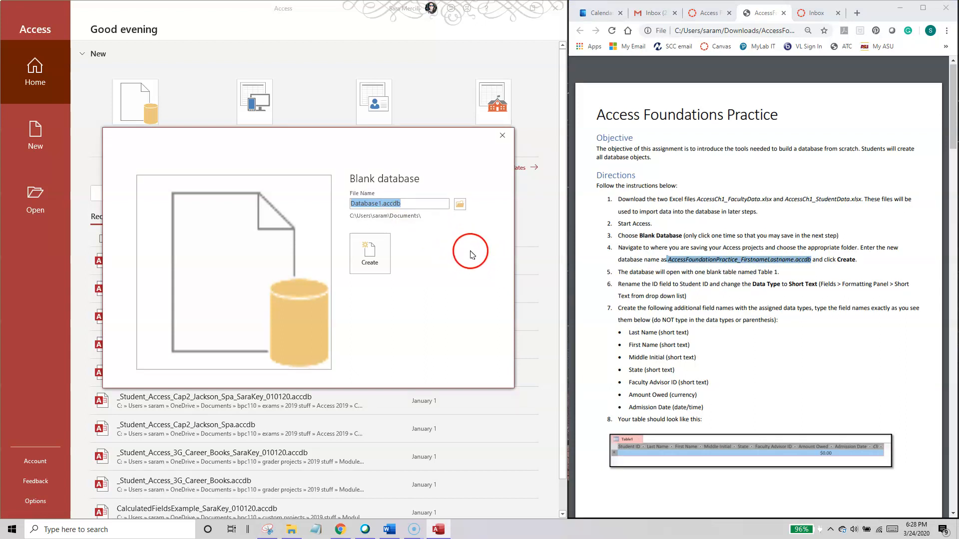
Step: Browse for the new database's save location and choose the Downloads folder
left_click(459, 205)
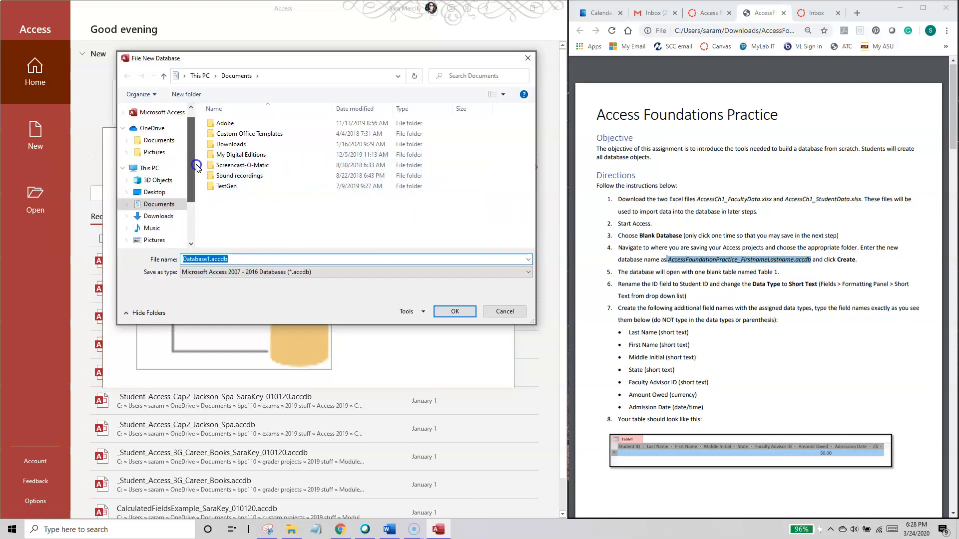
scroll(192, 150, "up", 2)
left_click(169, 117)
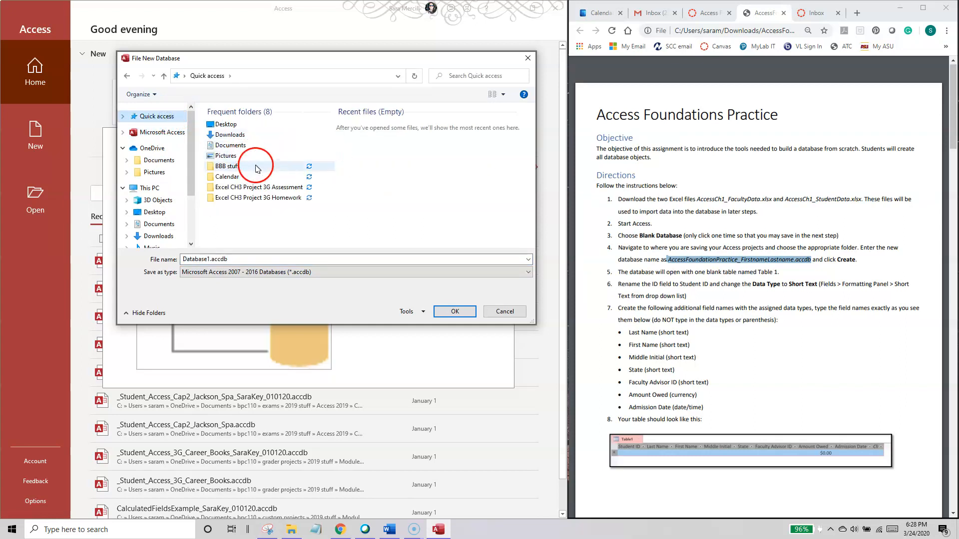
double_click(231, 135)
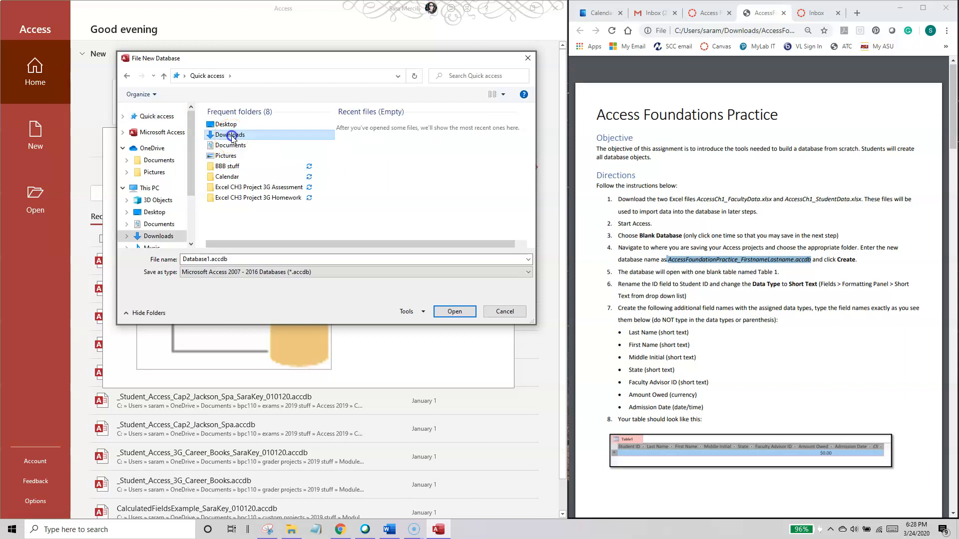
Step: Name the database file AccessFoundationsPractice_ followed by the student's first name, and accept the file name and location
double_click(238, 261)
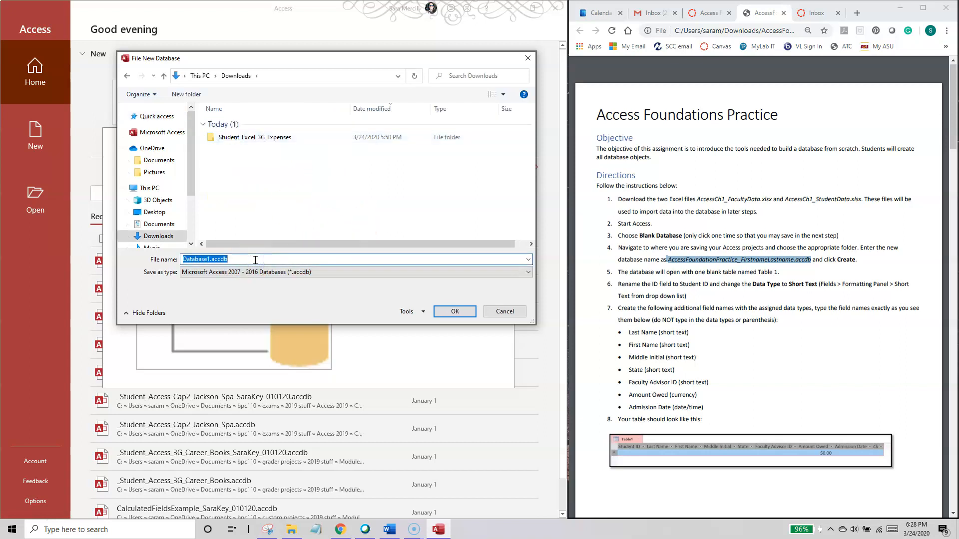
key("BackSpace")
type("Ac")
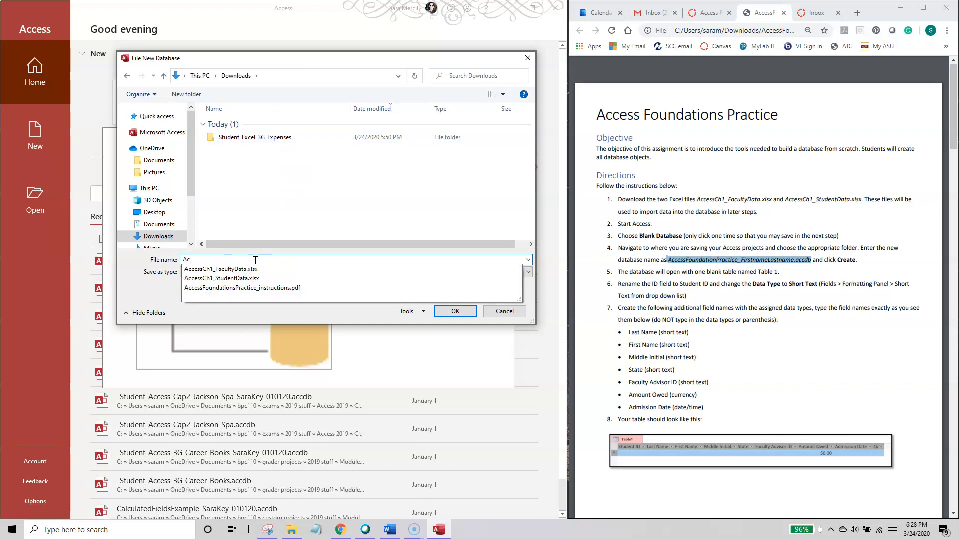
type("cessF")
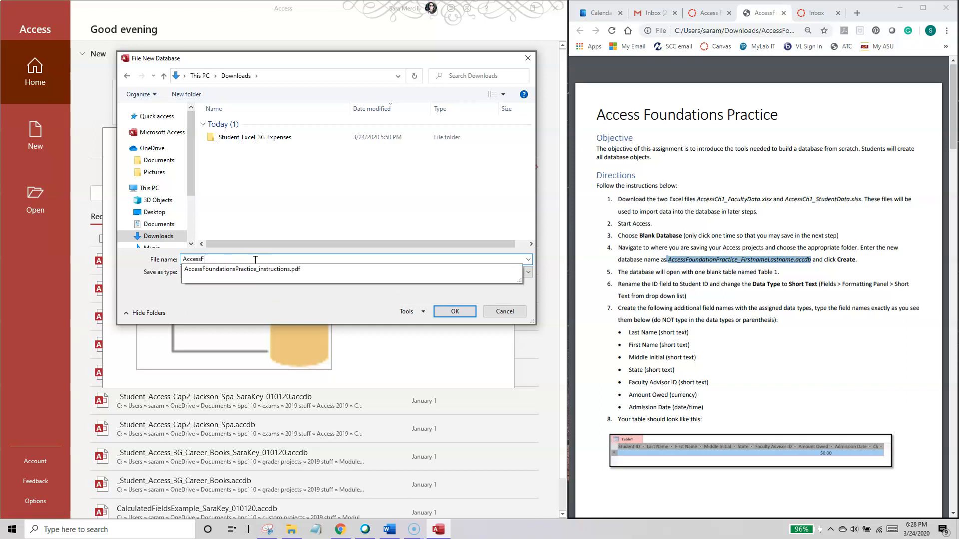
type("oundations")
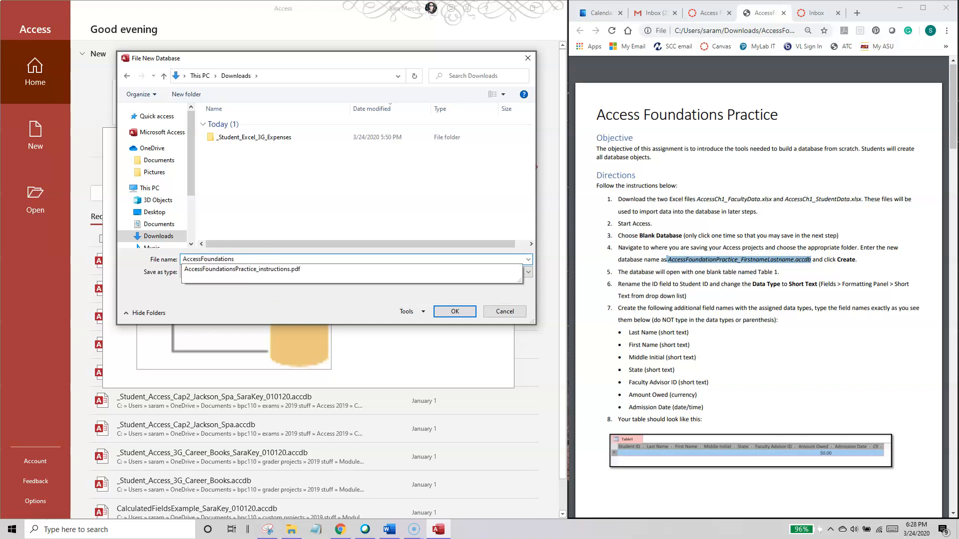
type("Practice_Sara")
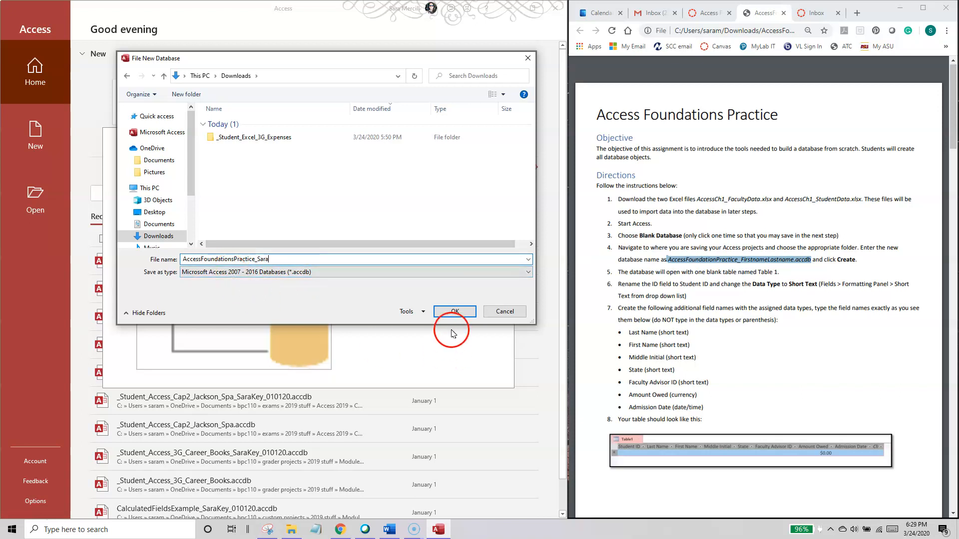
left_click(449, 313)
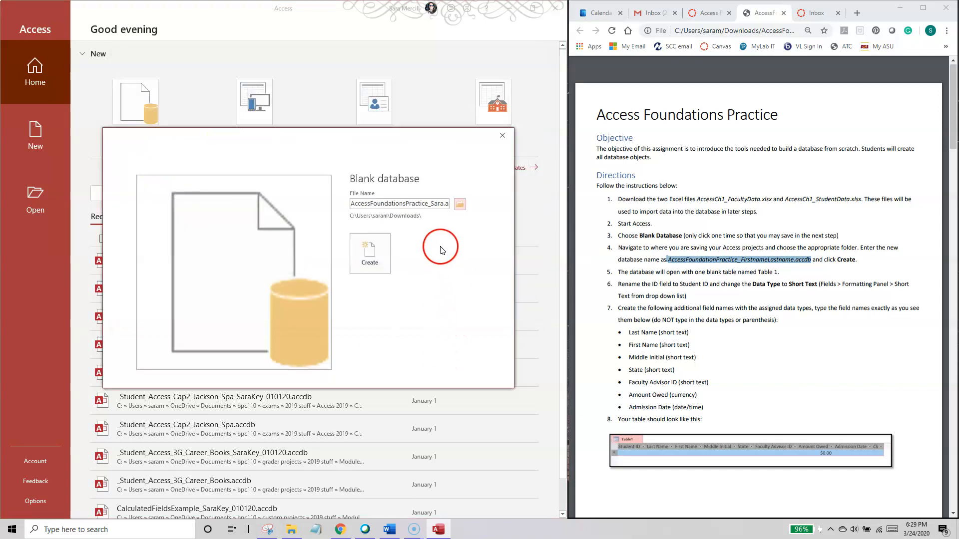
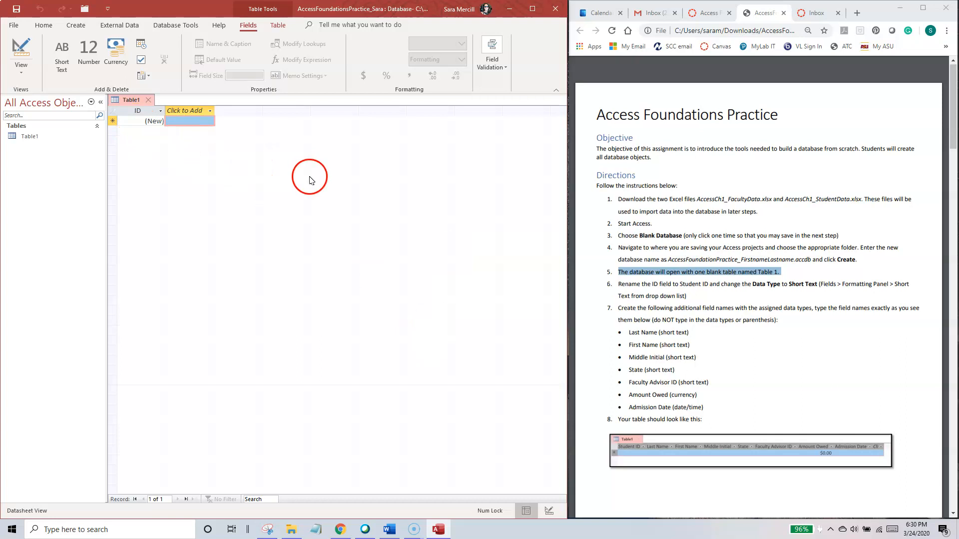
left_click(143, 111)
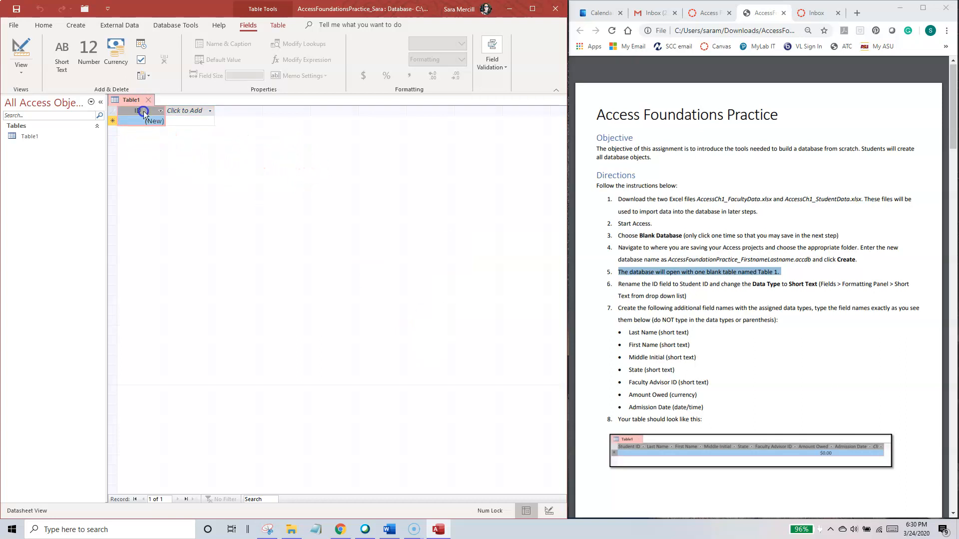
left_click(193, 111)
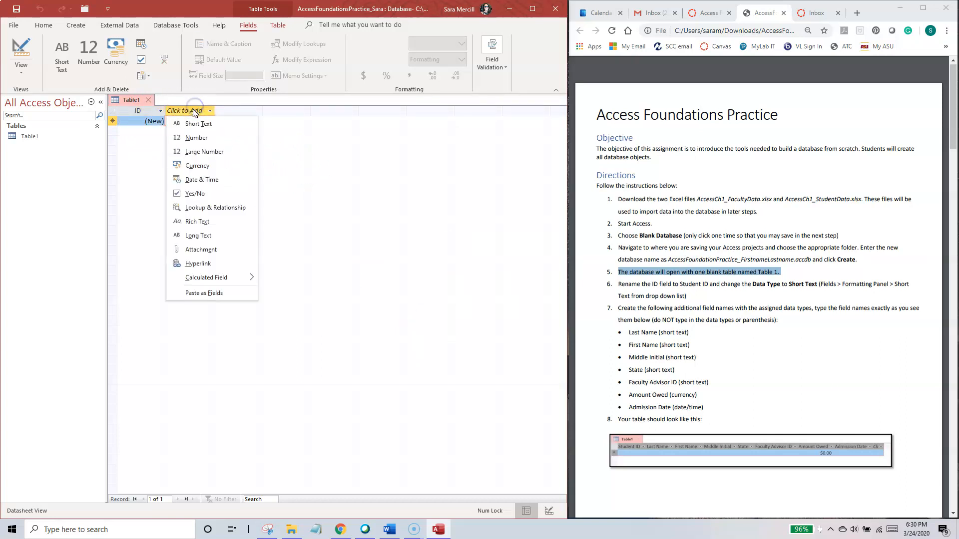
left_click(111, 145)
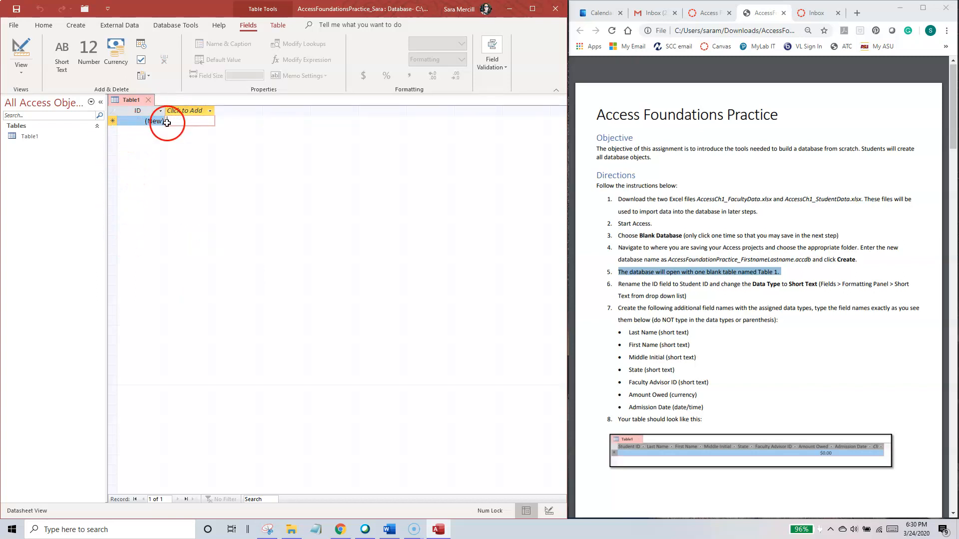
left_click(138, 121)
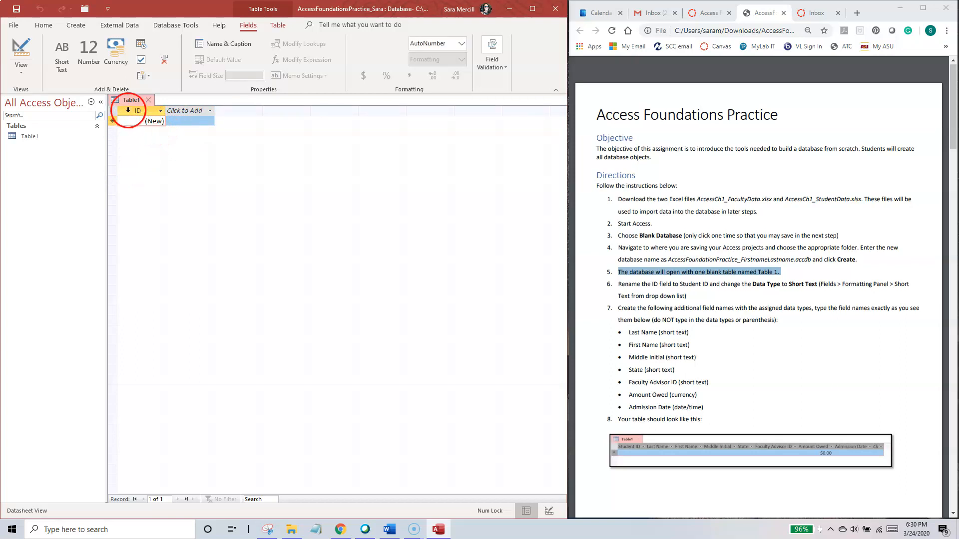
left_click(131, 110)
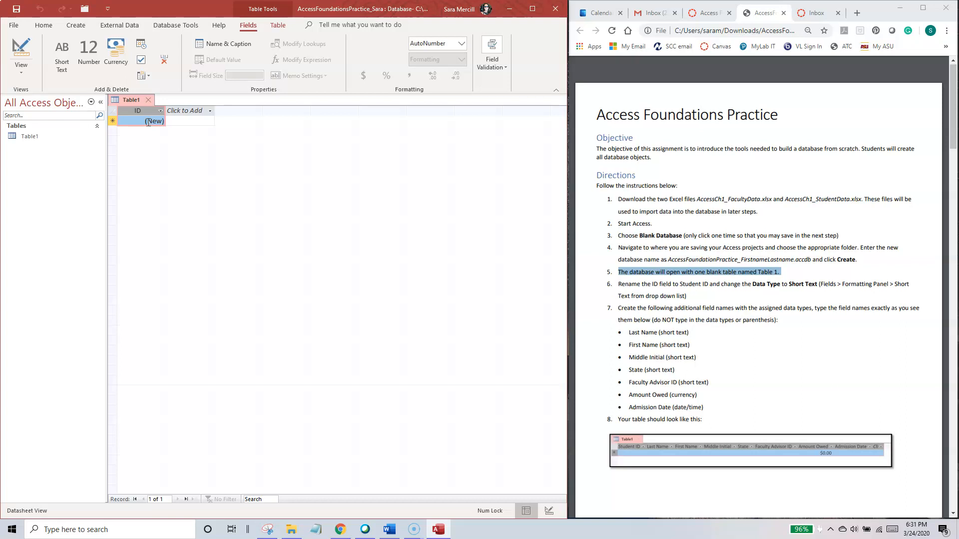
Step: Highlight direction 6 of the instructions, about renaming the ID field and changing its data type, and clear the highlight
left_click(670, 306)
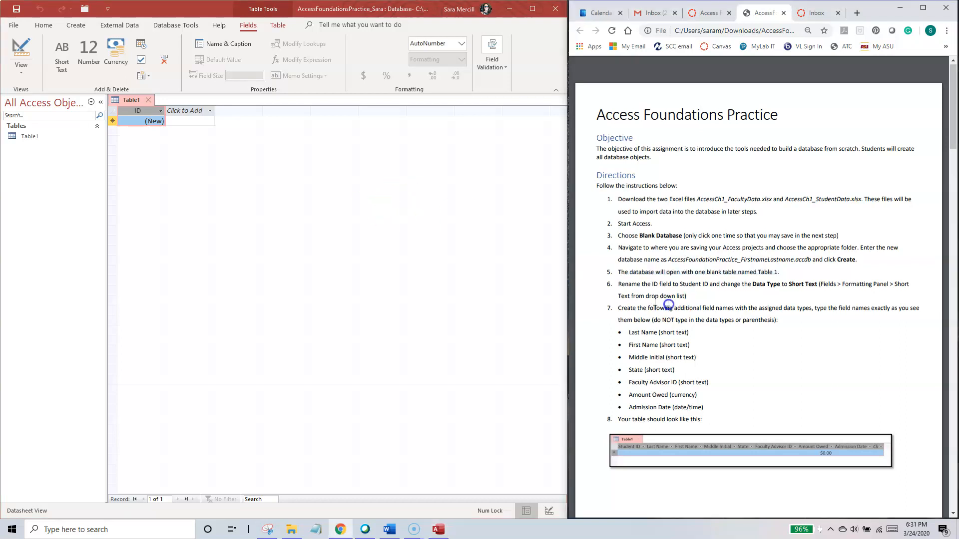
left_click_drag(617, 284, 904, 283)
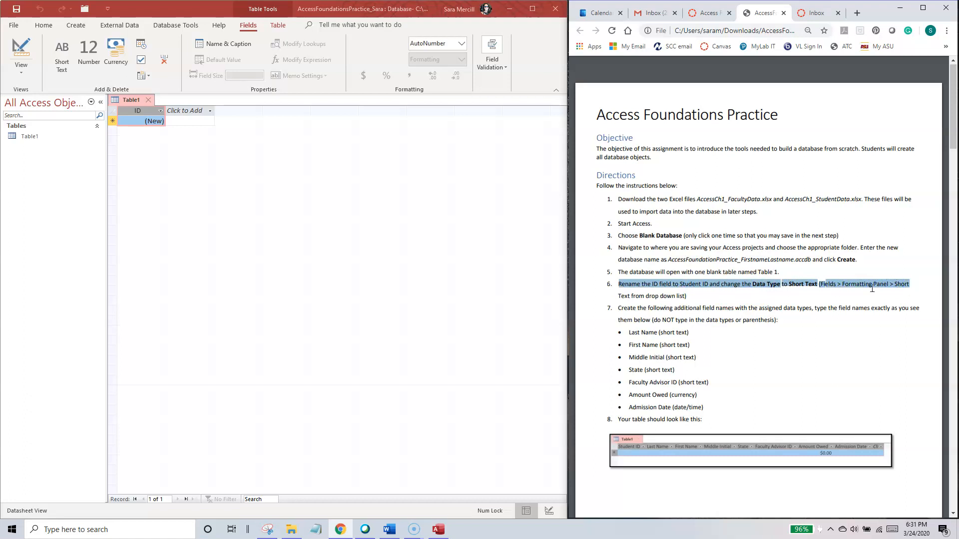
left_click(788, 292)
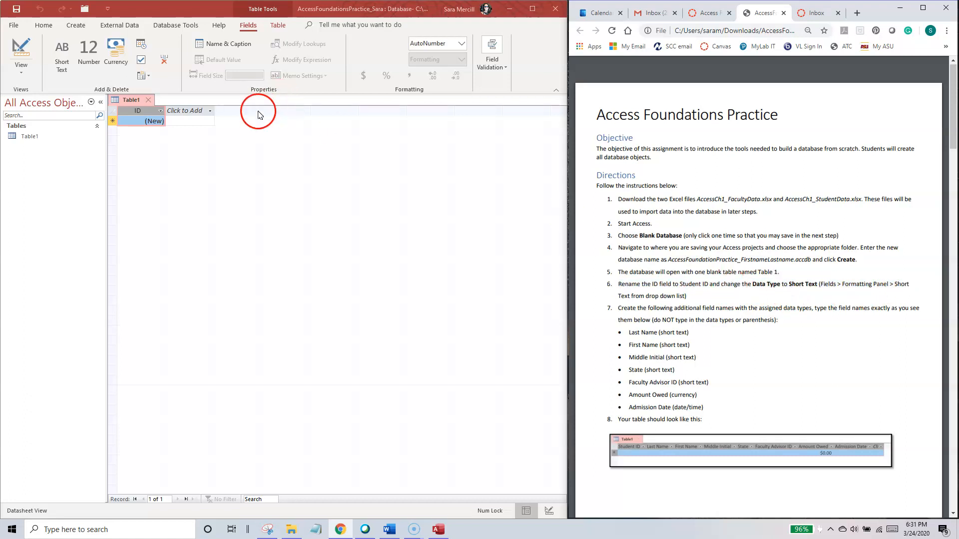
Step: Rename the ID field of Table1 to Student ID
double_click(141, 114)
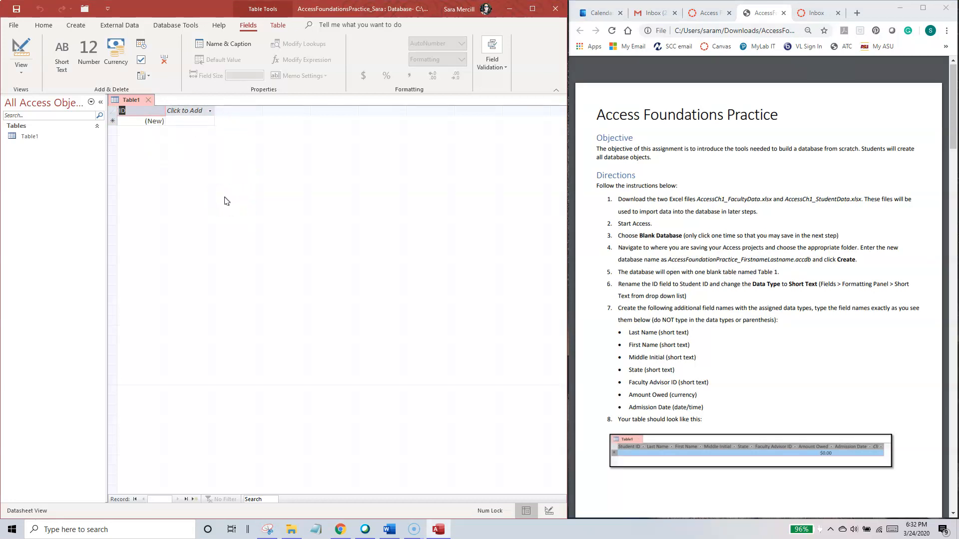
type("Student I")
key("Tab")
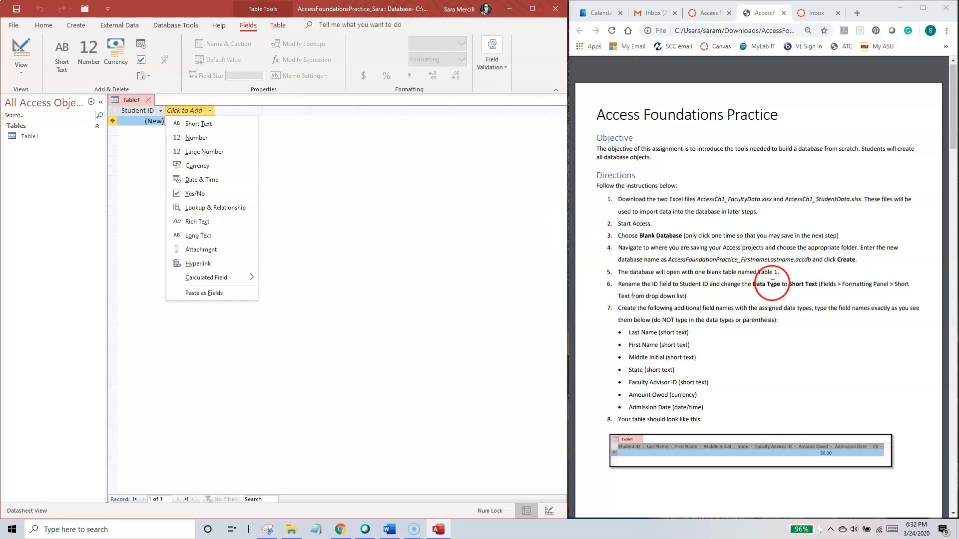
Step: Change the data type of the Student ID field to Short Text
left_click(147, 128)
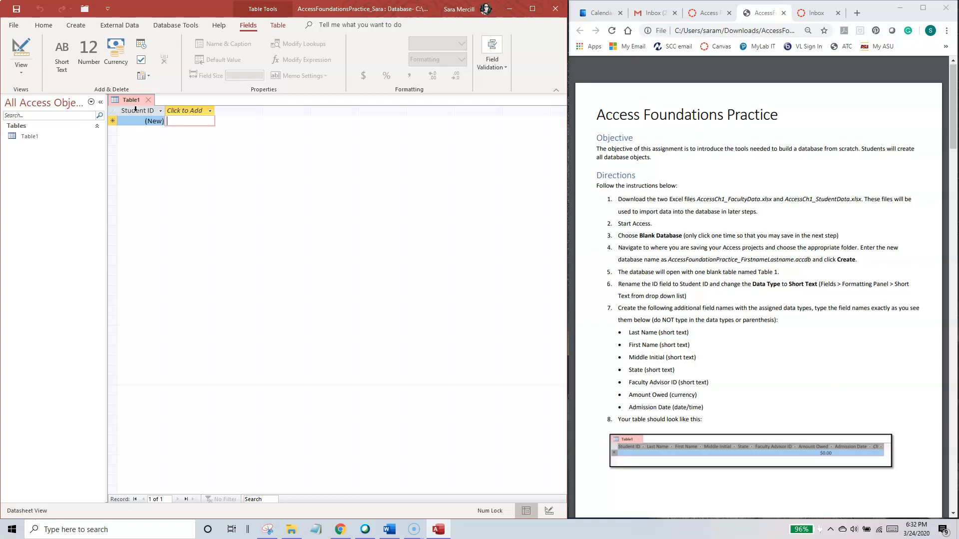
left_click(136, 109)
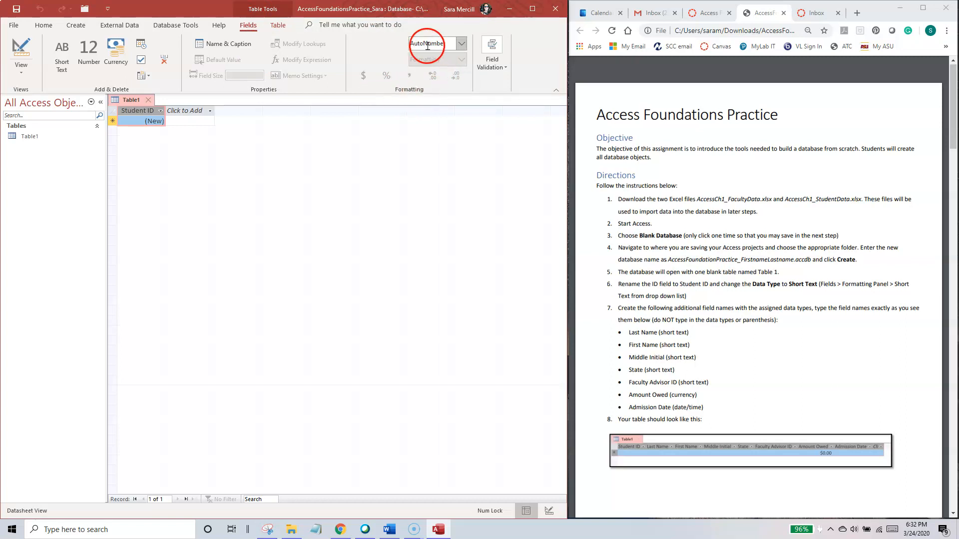
left_click(457, 44)
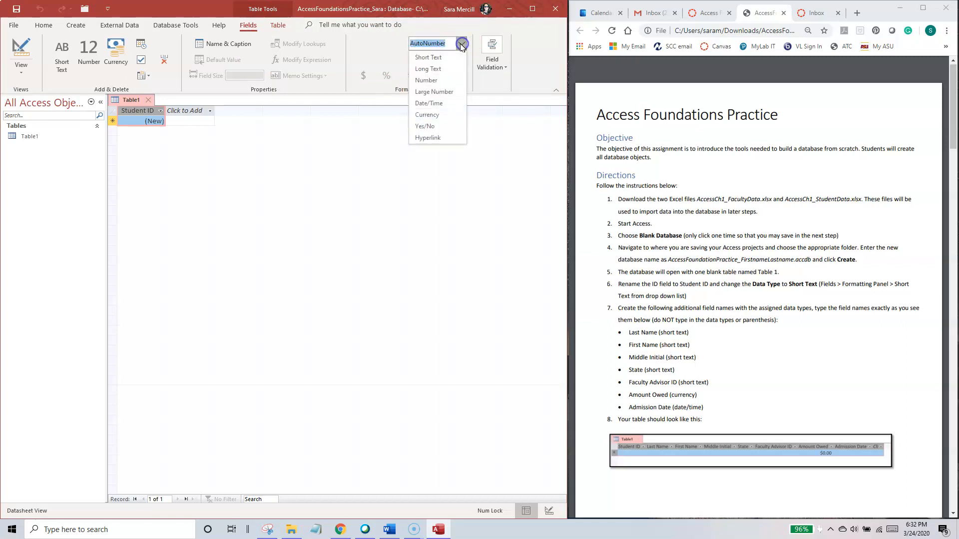
left_click(431, 57)
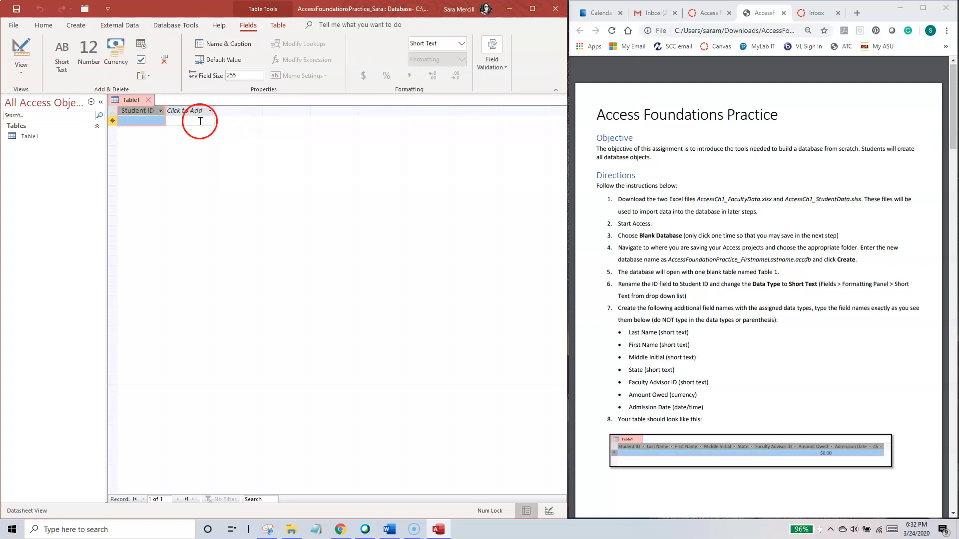
Step: Examine the command groups for general editing, object creation, external data, database tools, help, fields and table settings
left_click(44, 25)
left_click(76, 25)
left_click(113, 25)
left_click(170, 25)
left_click(217, 25)
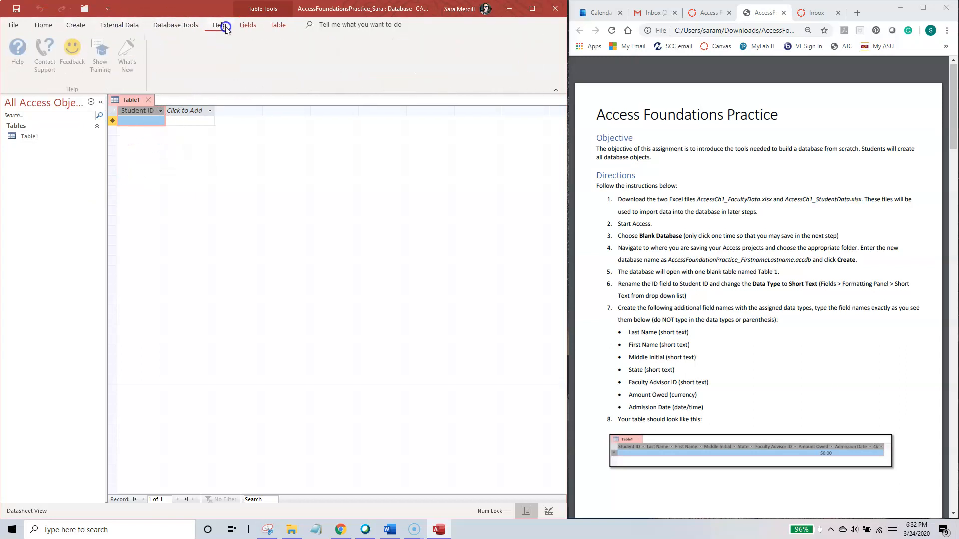
left_click(248, 25)
left_click(278, 25)
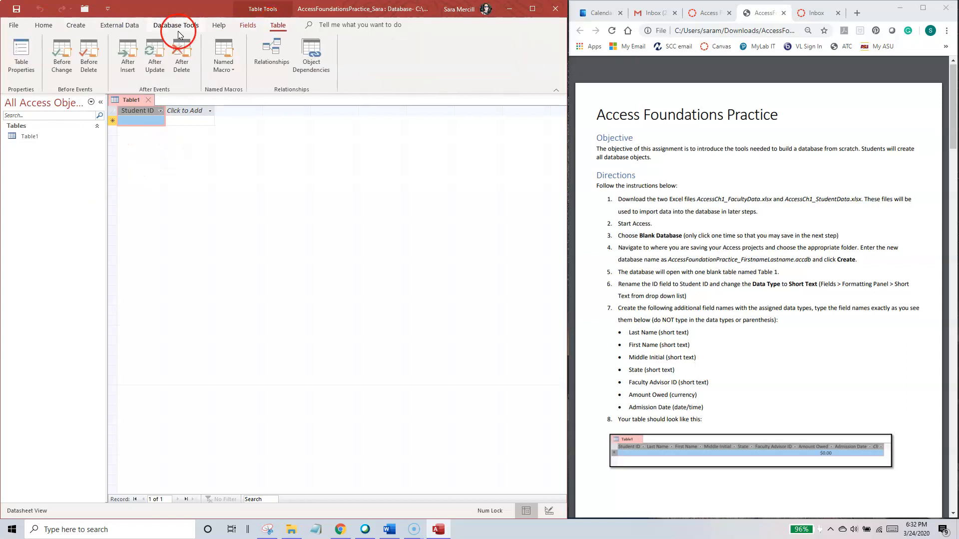
left_click(44, 26)
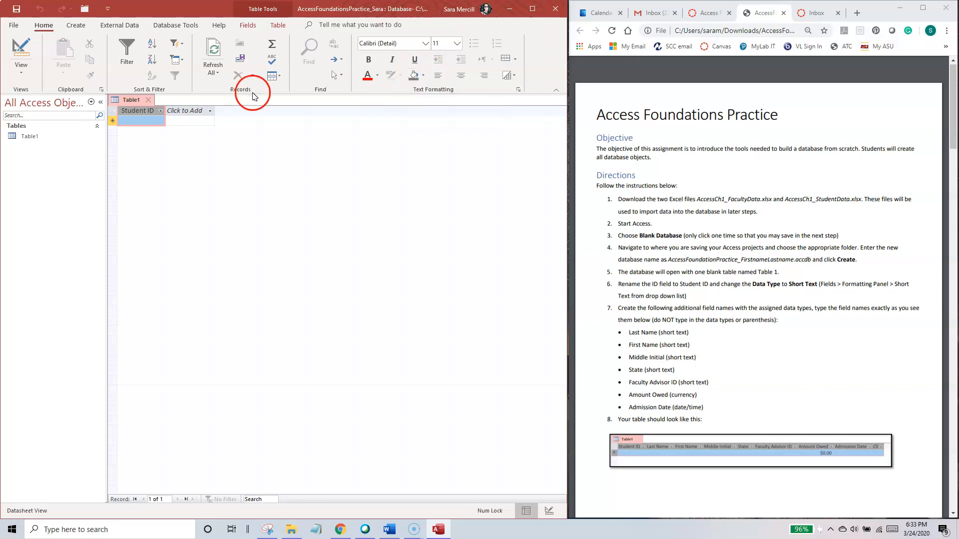
left_click(78, 28)
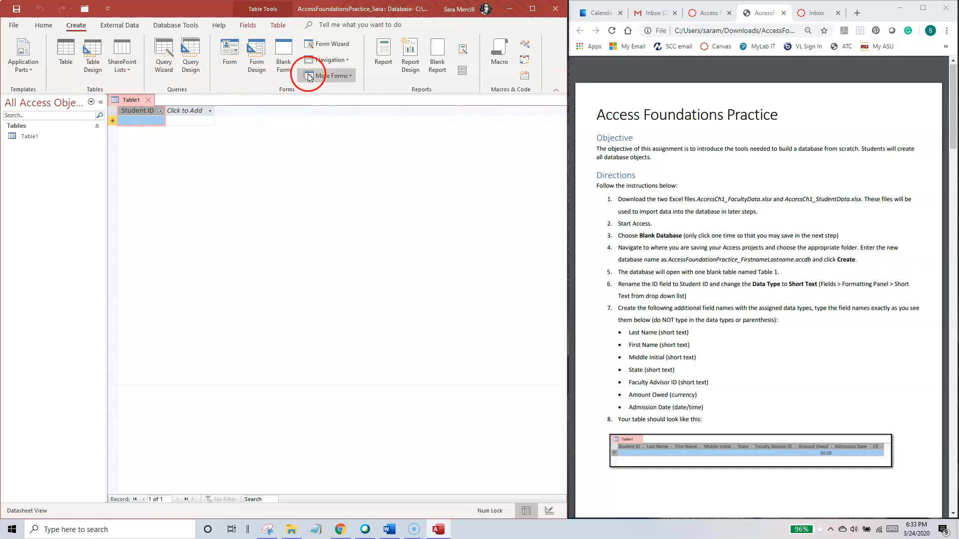
left_click(119, 25)
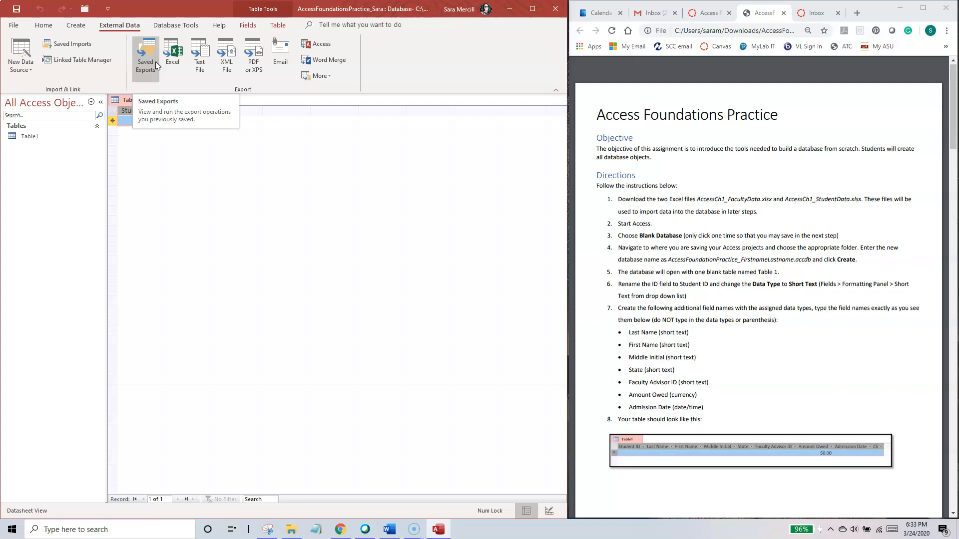
left_click(187, 30)
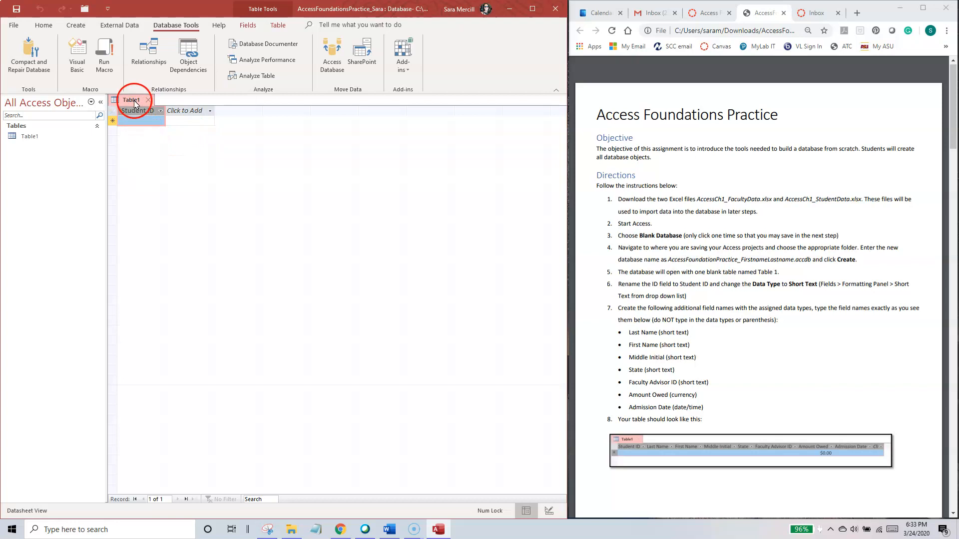
left_click(248, 25)
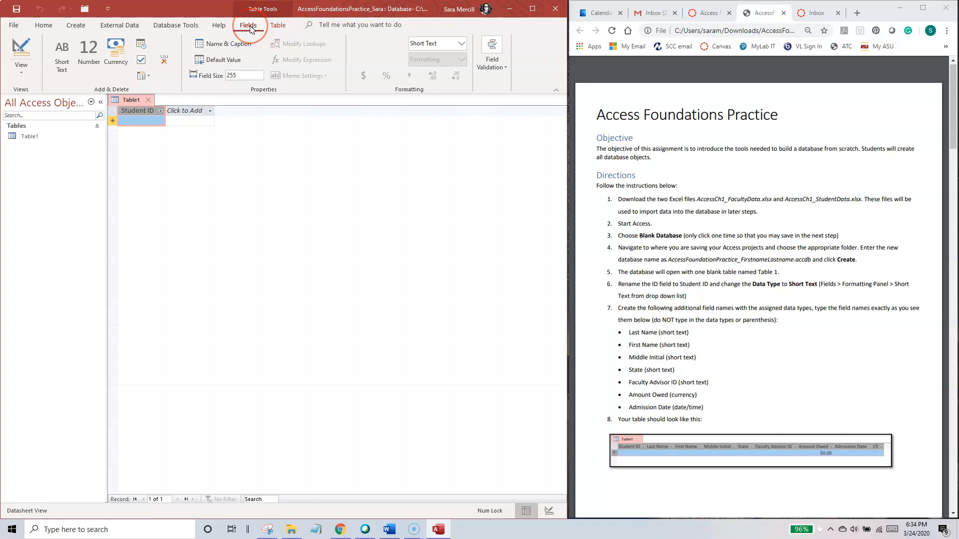
left_click(278, 26)
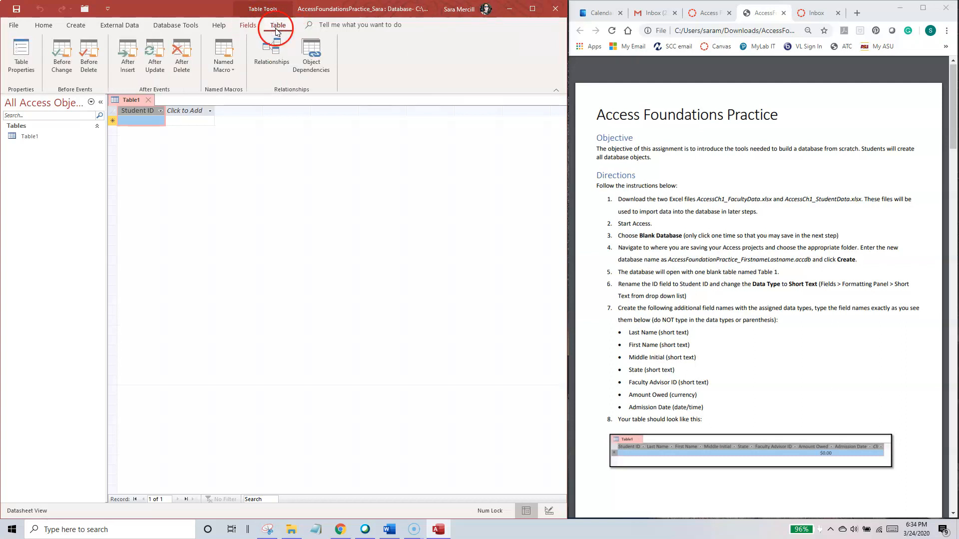
left_click(250, 27)
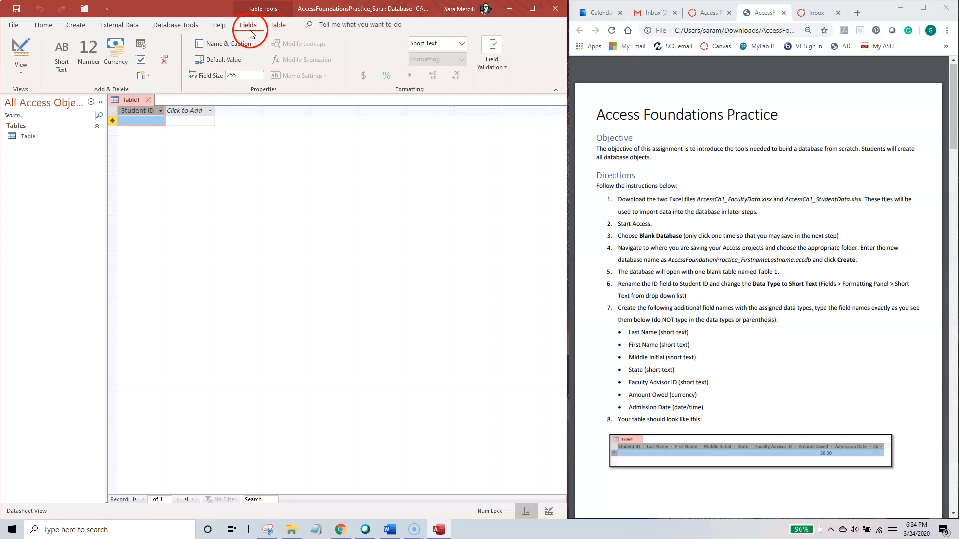
Step: Review the data types available for the Student ID field, keeping Short Text as its type
left_click(461, 45)
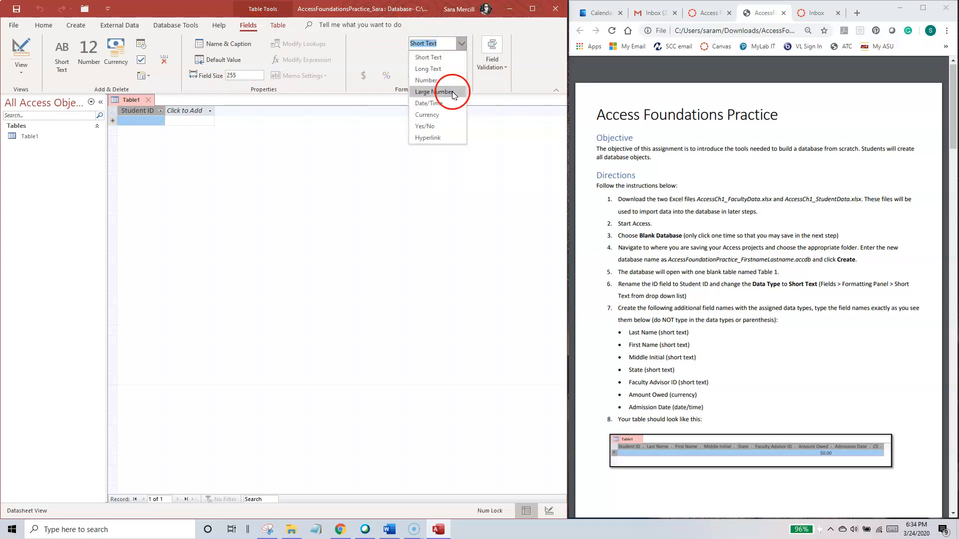
left_click(449, 60)
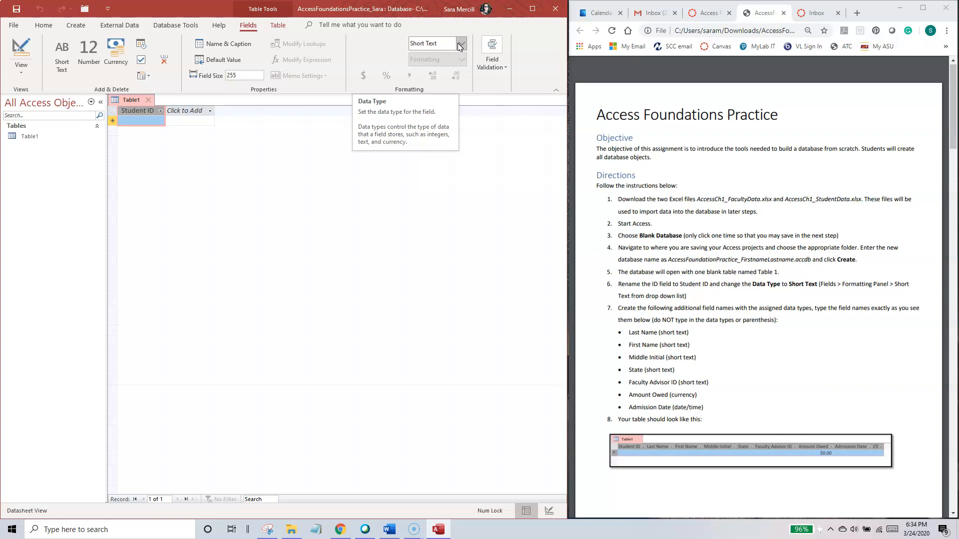
left_click(133, 115)
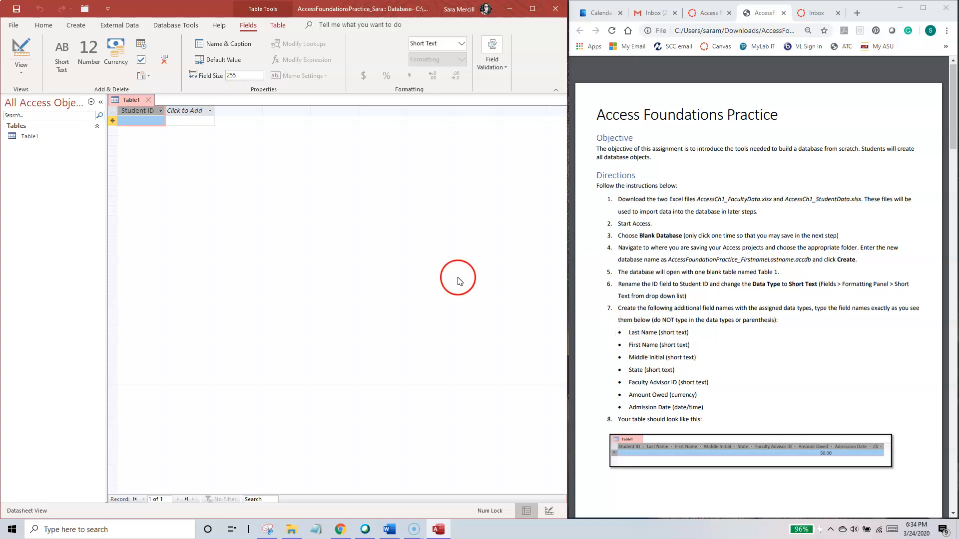
Step: Add a Short Text field named Last Name after the Student ID field
left_click(192, 112)
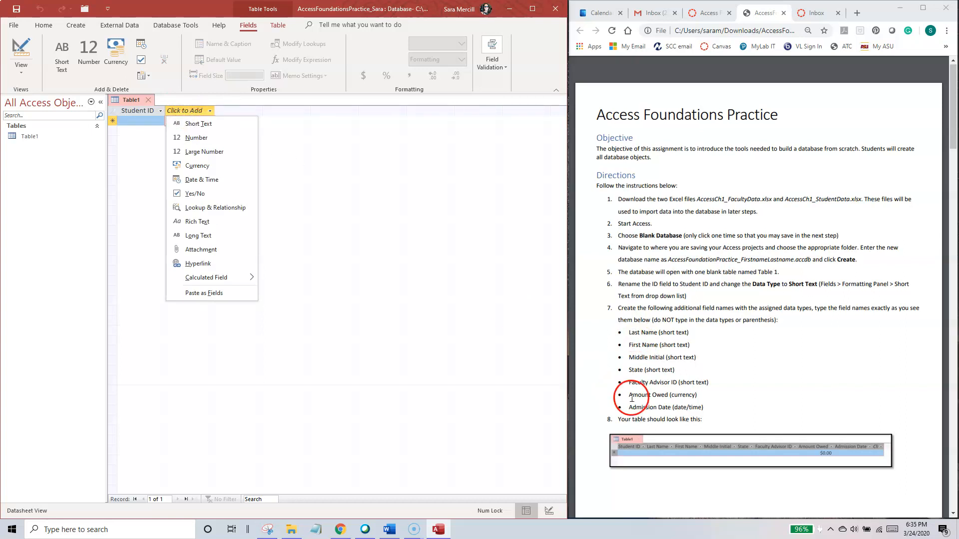
left_click(199, 123)
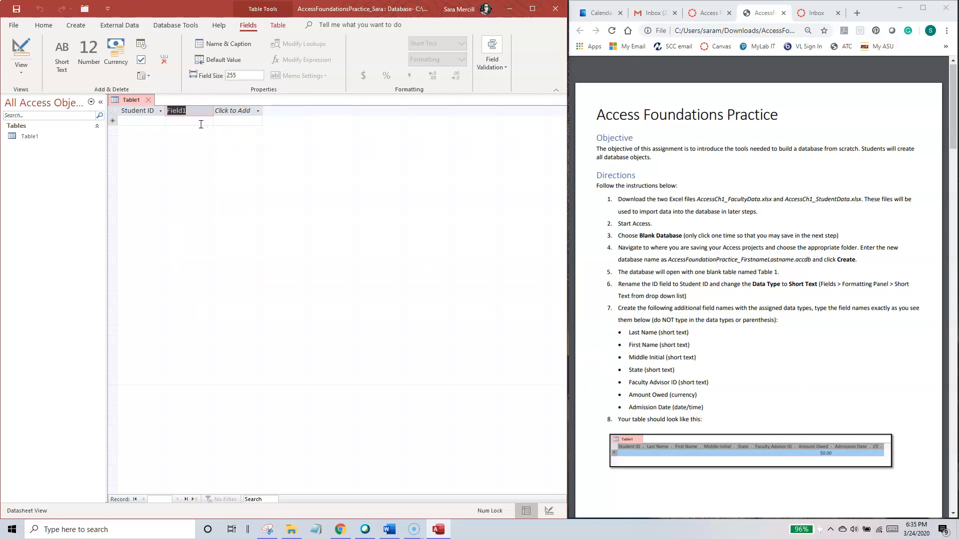
type("Last Name")
key("Tab")
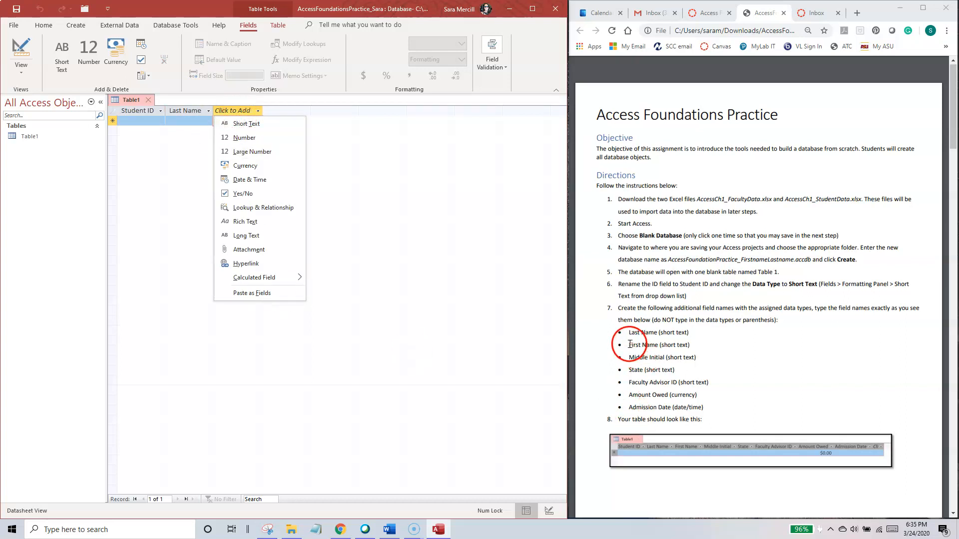
Step: Add a Short Text field named First Name after the Last Name field
left_click(241, 123)
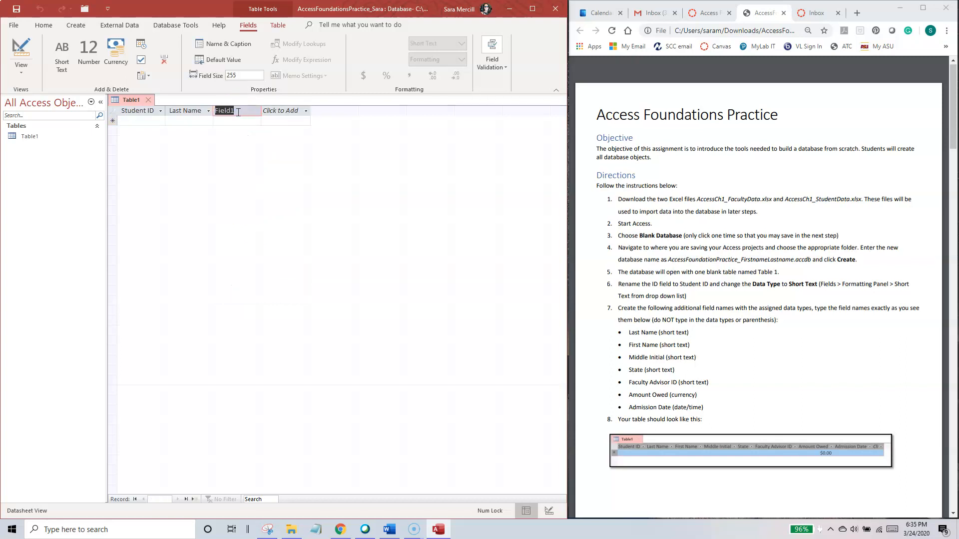
type("First Name")
key("Return")
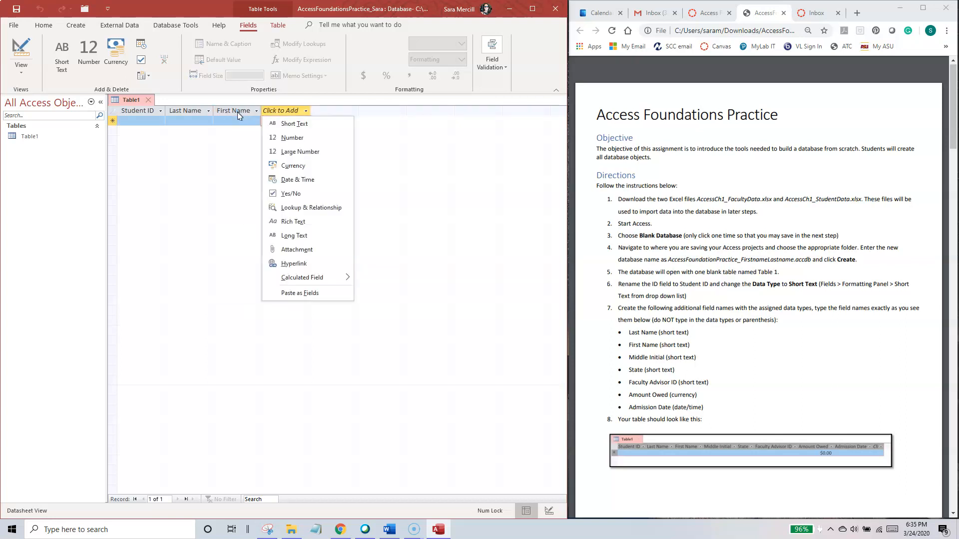
Step: Add a Short Text field named Middle Initial after the First Name field
type("t")
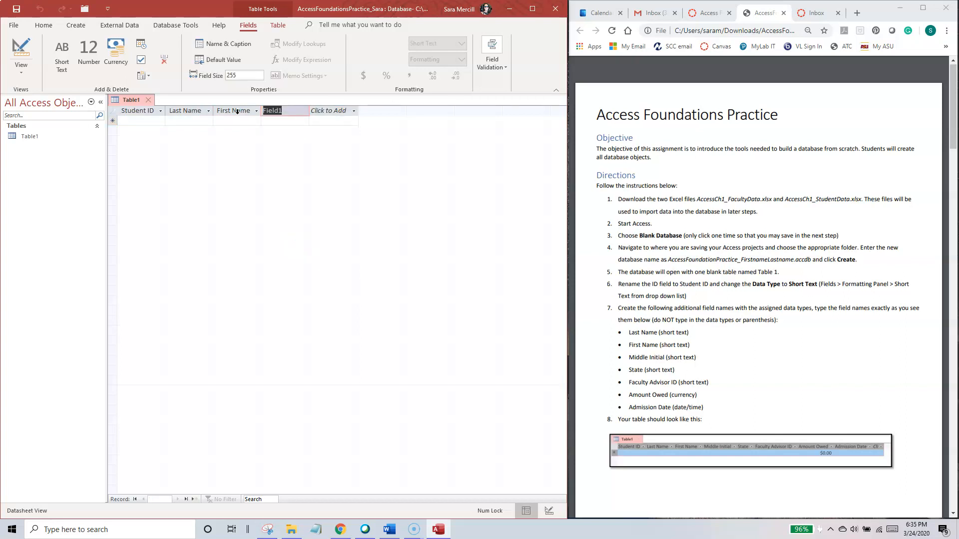
type("Middle Initial")
key("Return")
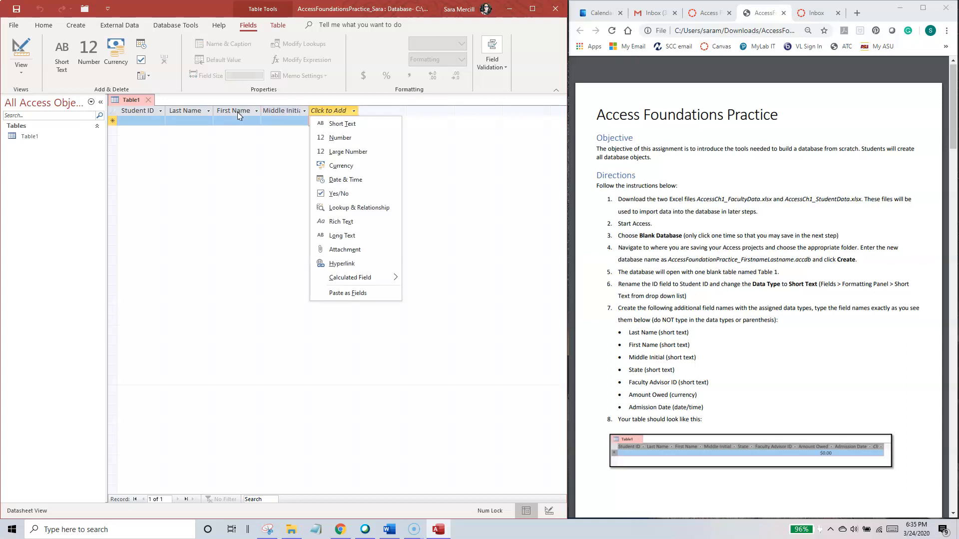
Step: Add a Short Text field named Stateeeee after the Middle Initial field
key("Return")
type("Stateeeee")
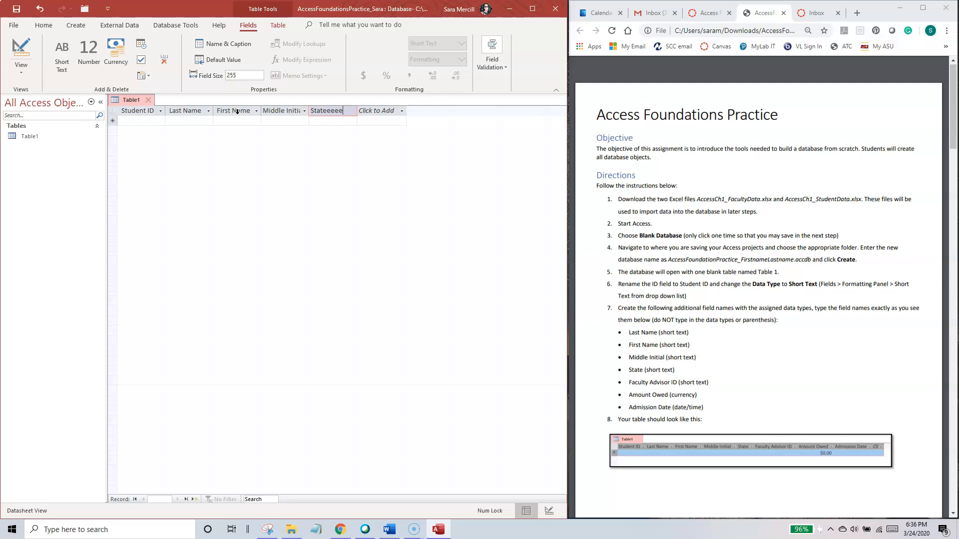
key("Return")
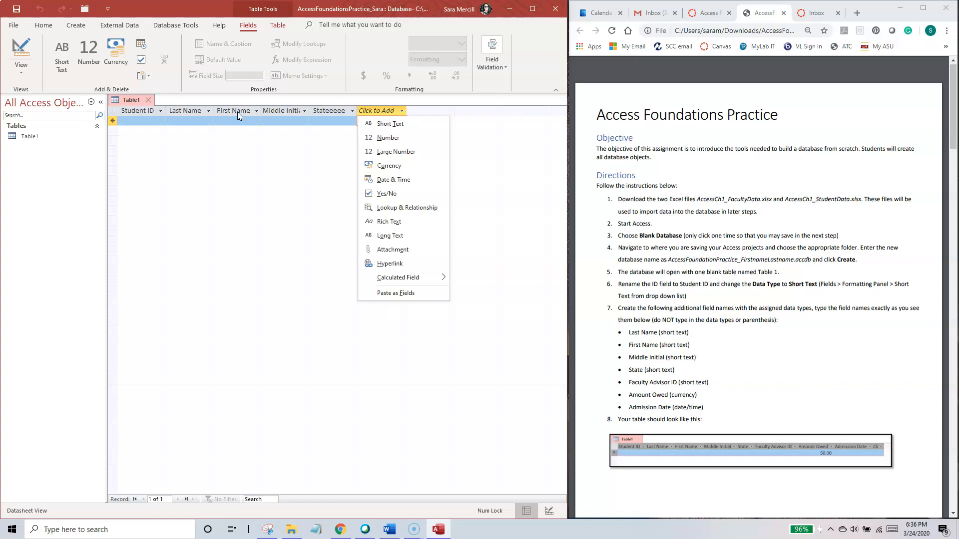
Step: Add a Short Text field named Faculty Advisor ID after the Stateeeee field
type("tFacult")
type("y Advisor")
type(" ID")
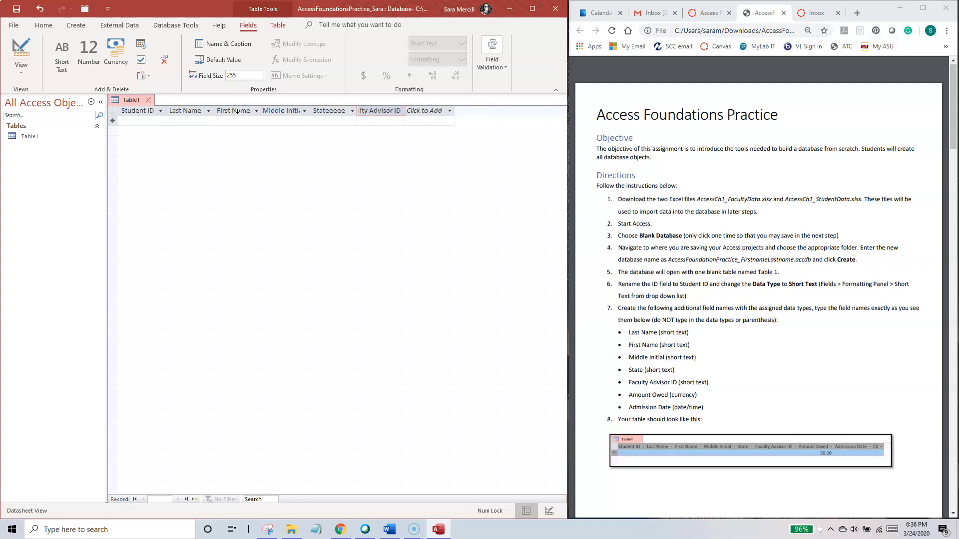
key("Return")
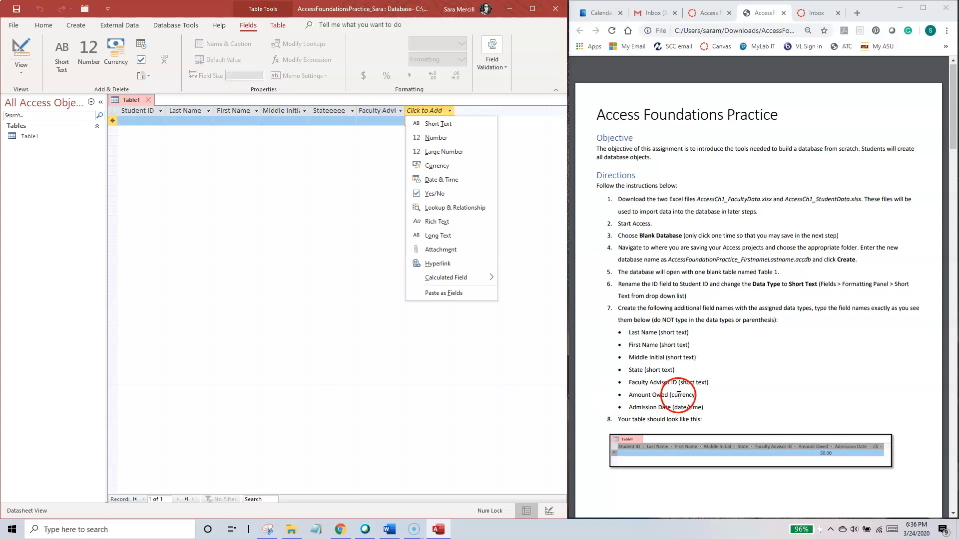
Step: Add a Short Text field named Amount Owed after the Faculty Advisor ID field
left_click(430, 124)
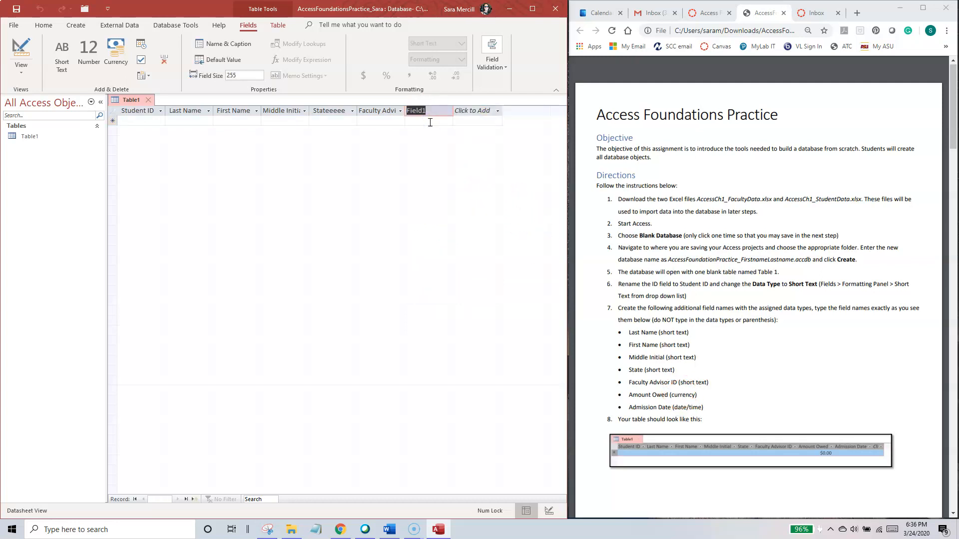
type("Amount Owed")
key("Return")
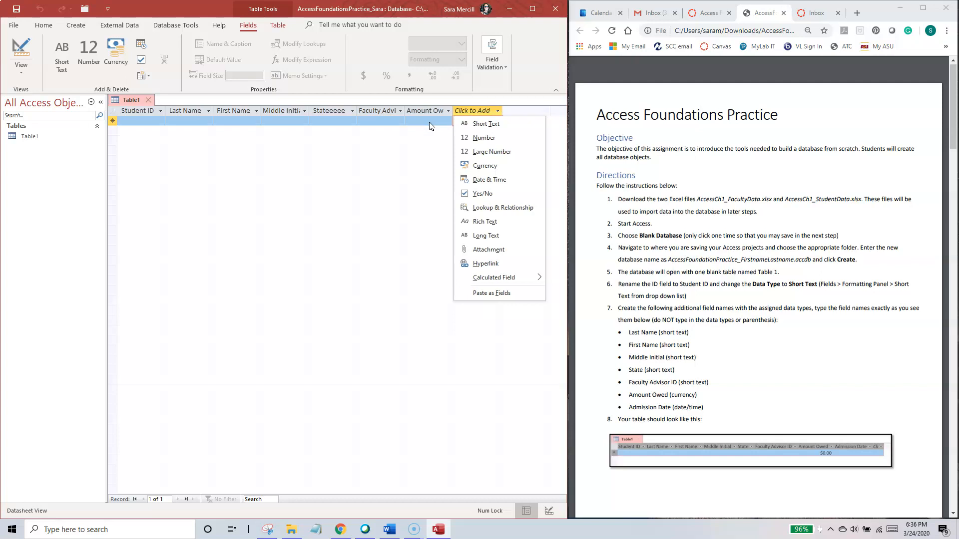
Step: Add a Date & Time field named Admission Date after the Amount Owed field
left_click(492, 180)
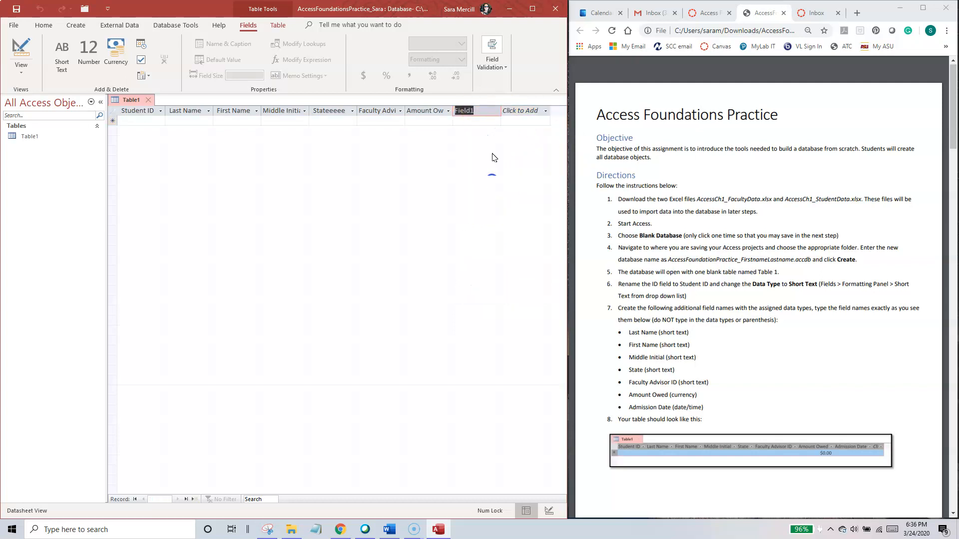
type("Admission Date")
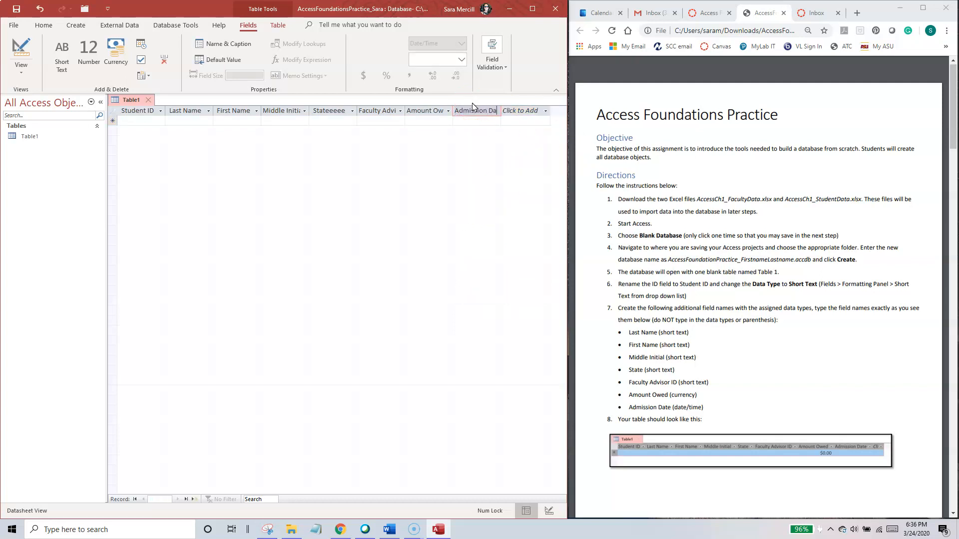
key("Return")
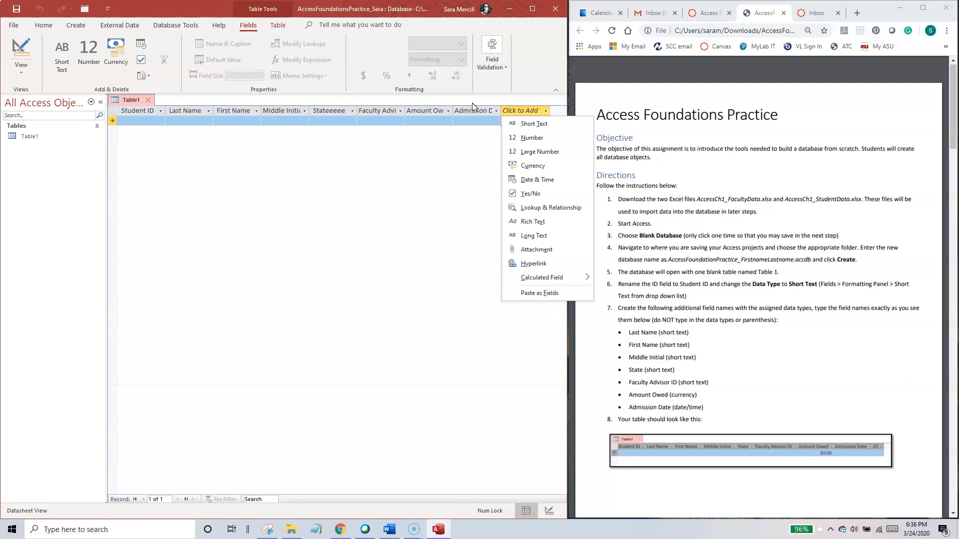
Step: Change the data type of the Amount Owed field to Currency
left_click(431, 112)
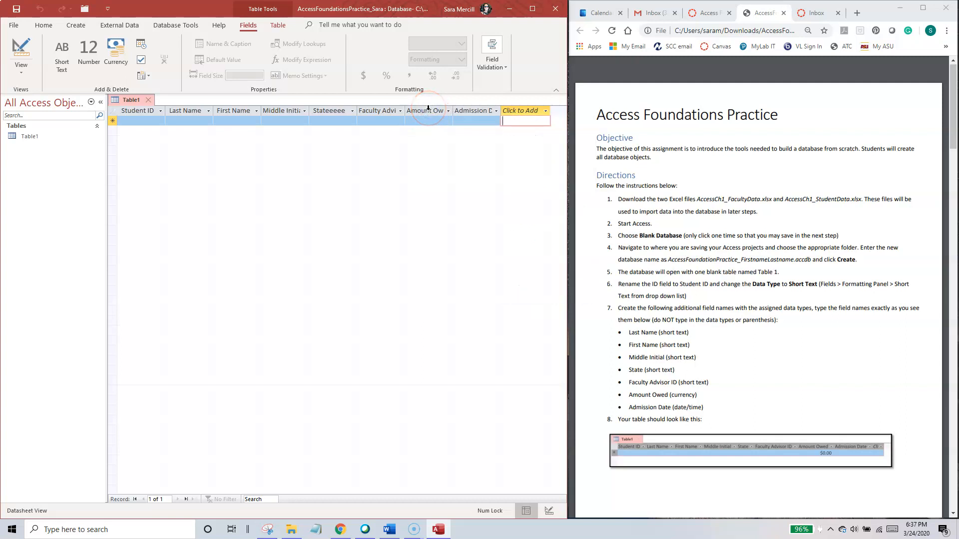
left_click(428, 109)
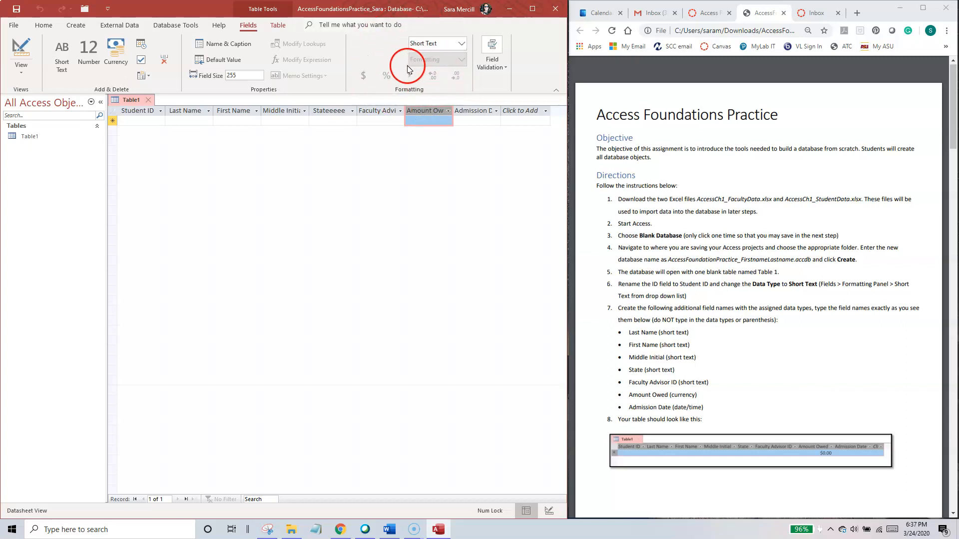
left_click(464, 44)
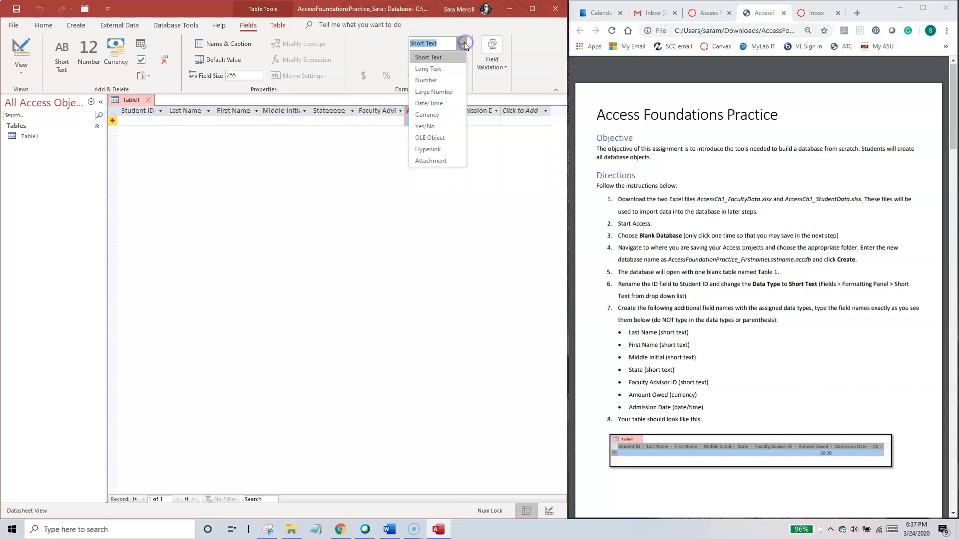
left_click(433, 115)
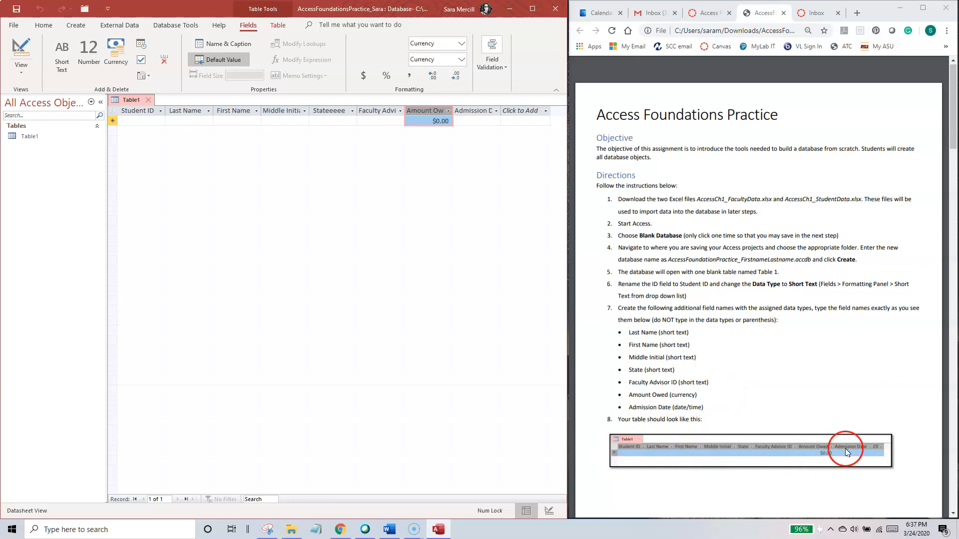
Step: Start the first record from instruction 9 by entering the student's ID, last name, first name and middle initial
left_click(739, 409)
left_click_drag(953, 126, 957, 221)
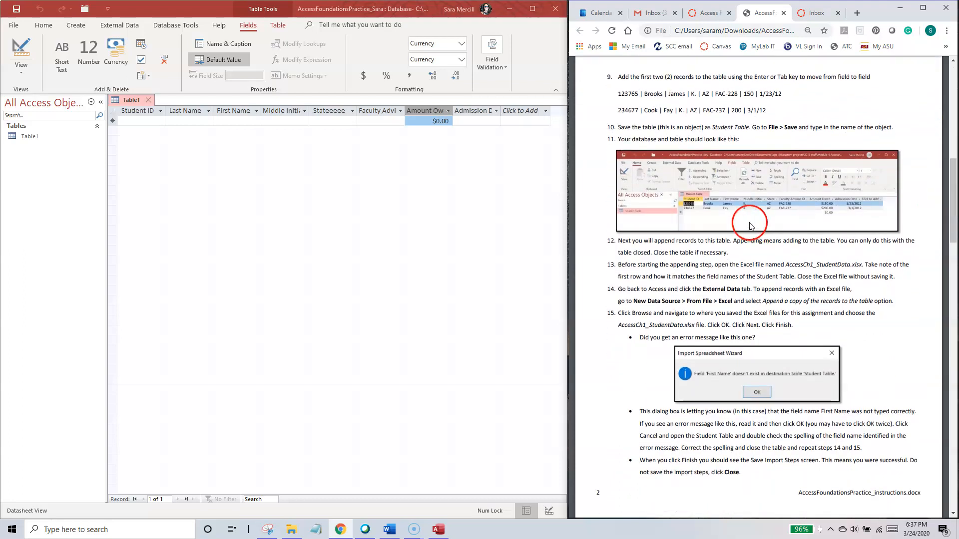
left_click(143, 122)
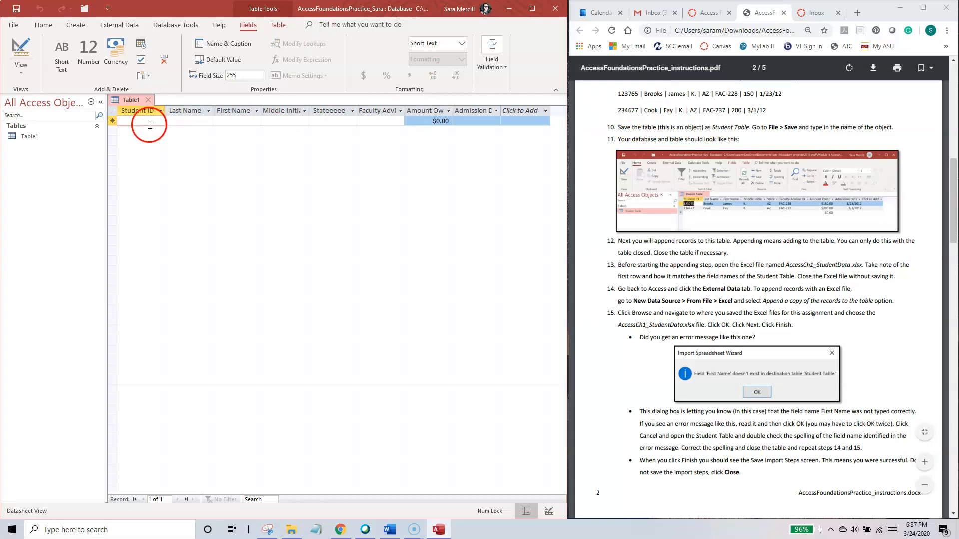
type("123765")
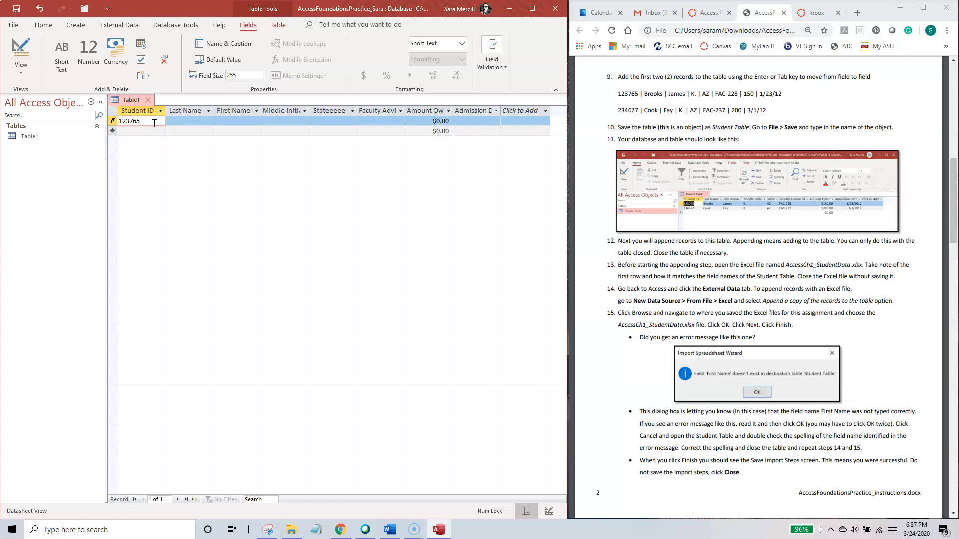
key("Tab")
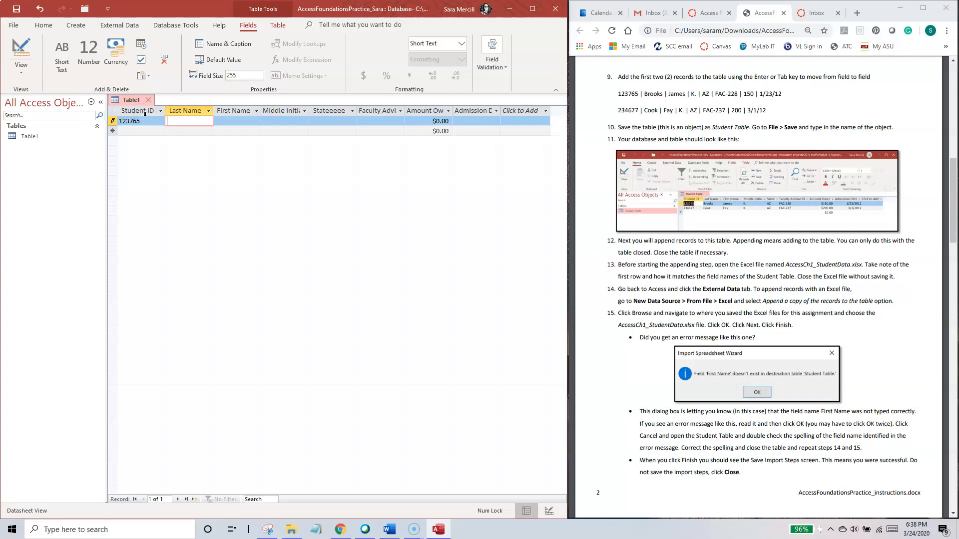
left_click(188, 122)
type("Brooks")
key("Tab")
type("James")
key("Tab")
type("K.")
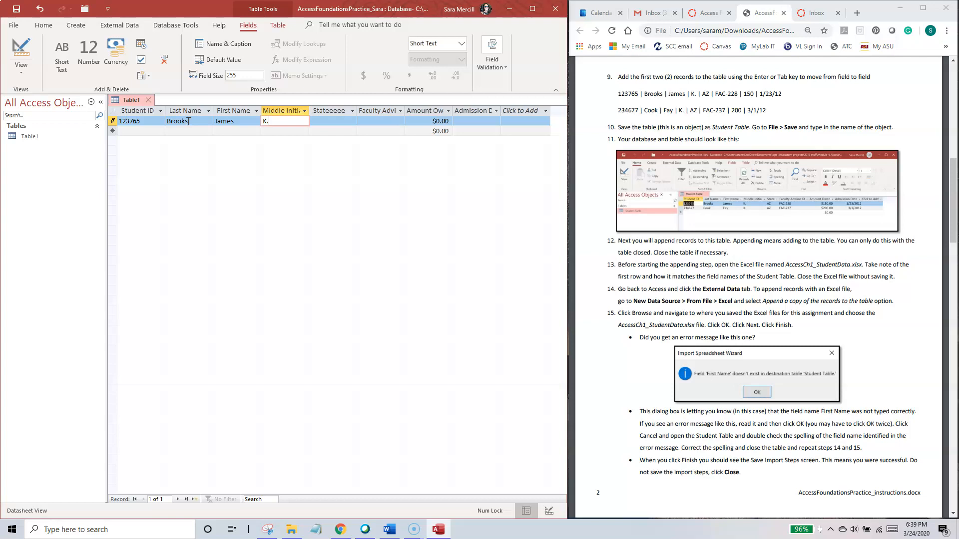
key("Tab")
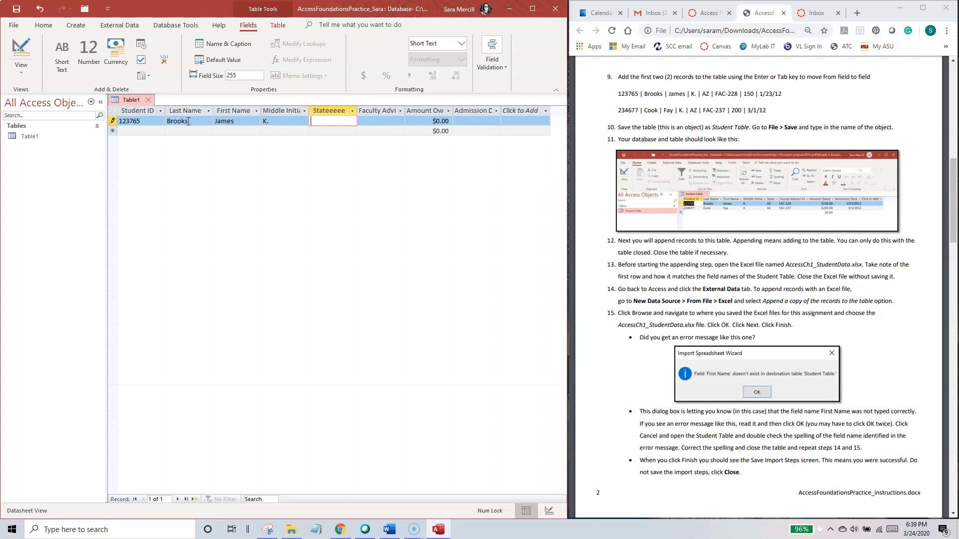
Step: Complete the first record with state AZ, the faculty advisor ID, amount owed 150 and admission date 1/23/2012
type("AZ")
key("Tab")
type("FAC")
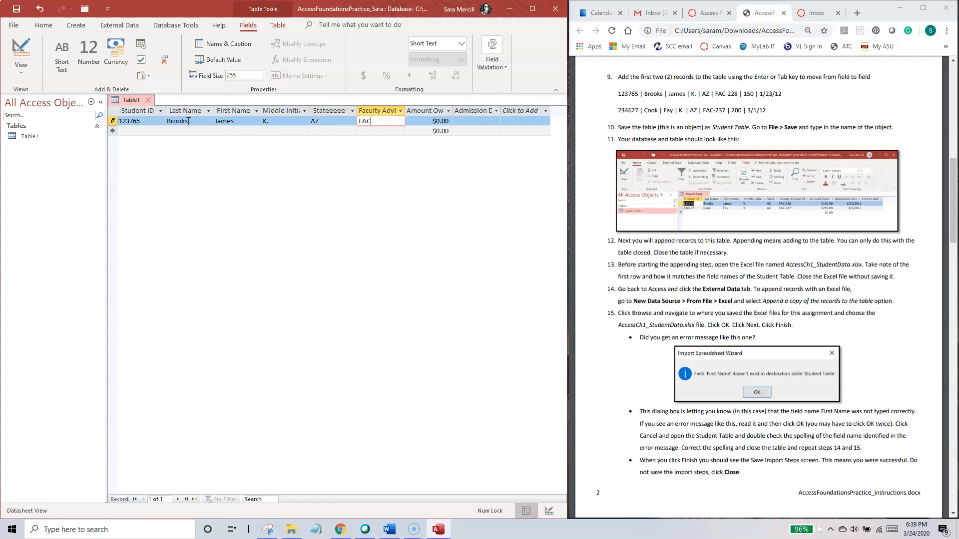
type("-228")
key("Tab")
type("150")
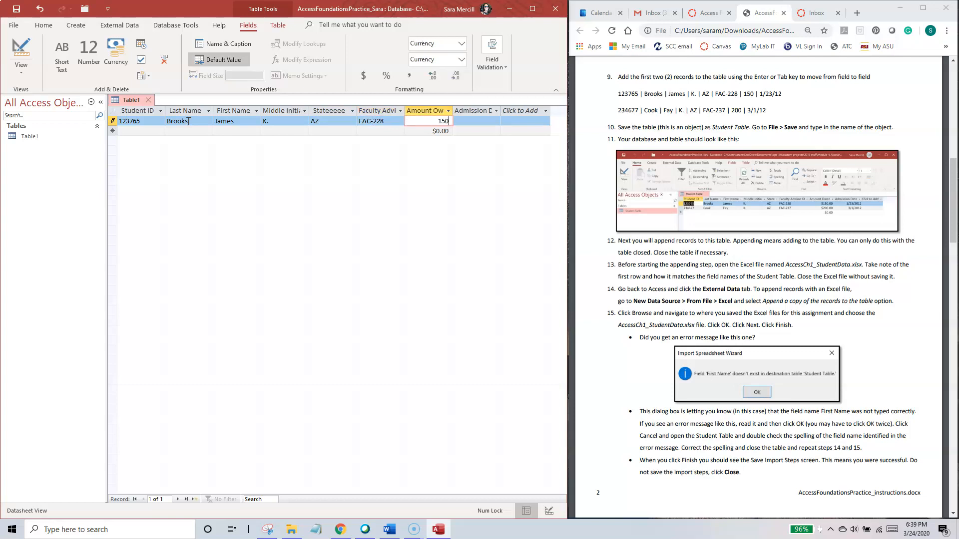
key("Tab")
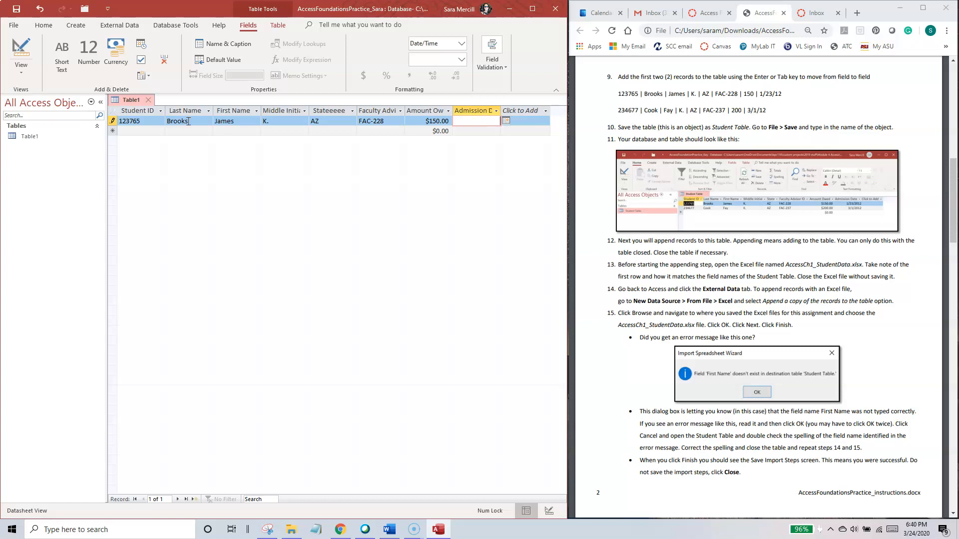
type("1/23/")
type("2012")
key("Tab")
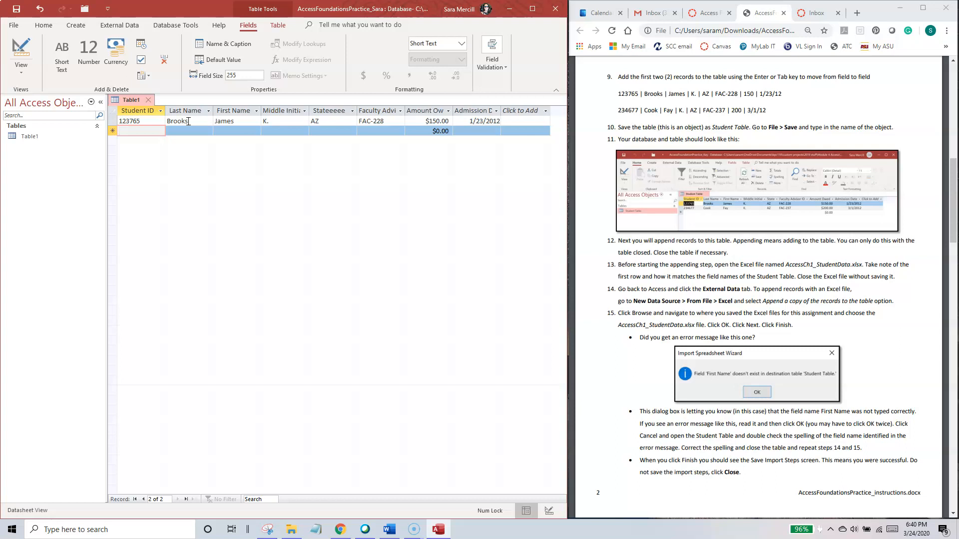
Step: Start the second record with the student's ID, last name, first name and middle initial given in the instructions
type("1")
key("BackSpace")
type("234677")
key("Tab")
type("Cook")
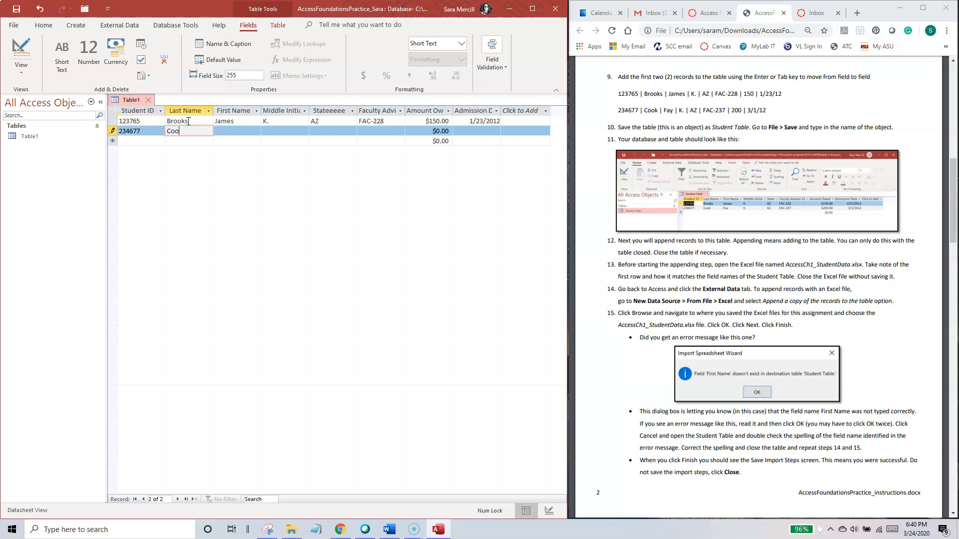
key("Tab")
type("Fay")
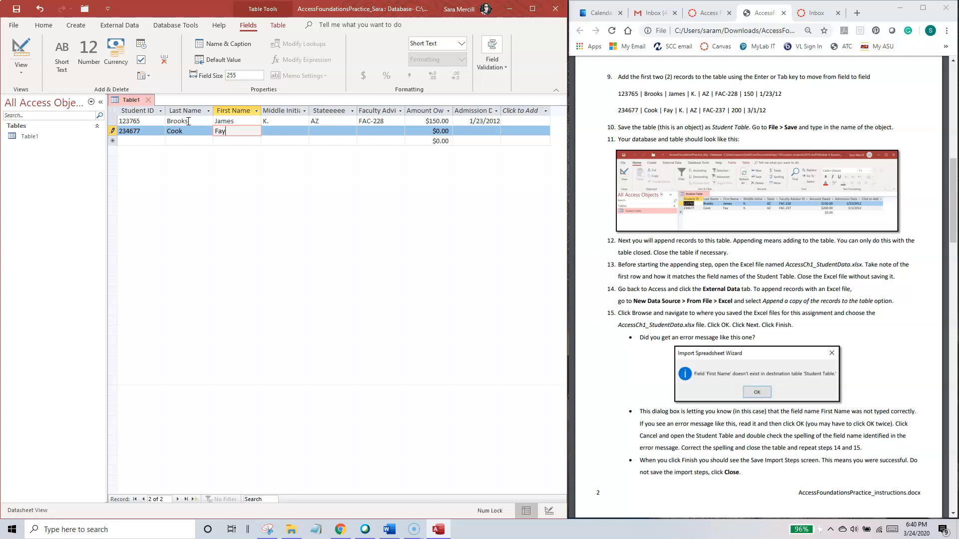
key("Tab")
type("K.")
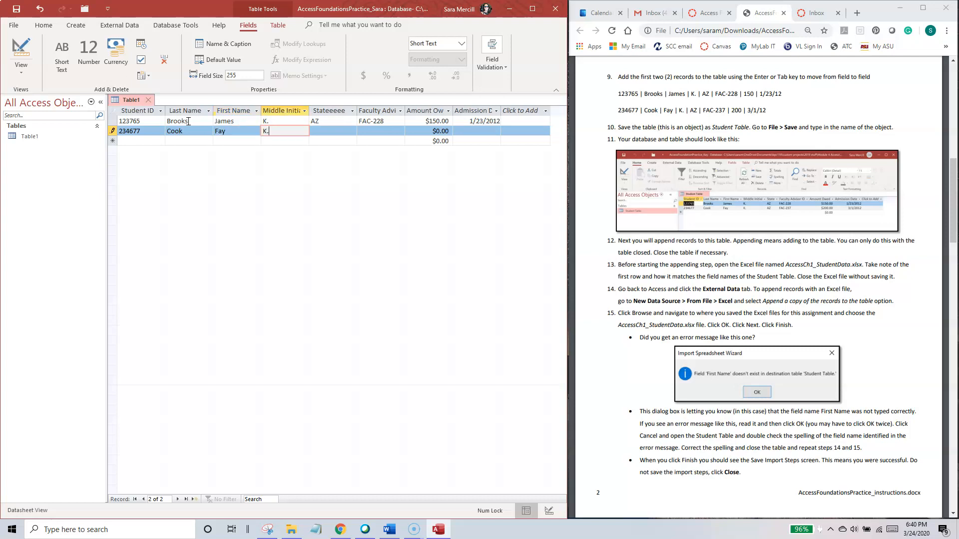
Step: Complete the second record with state AZ, the faculty advisor ID, amount owed 200 and admission date 3/1/2012
key("Tab")
type("AZ")
key("Tab")
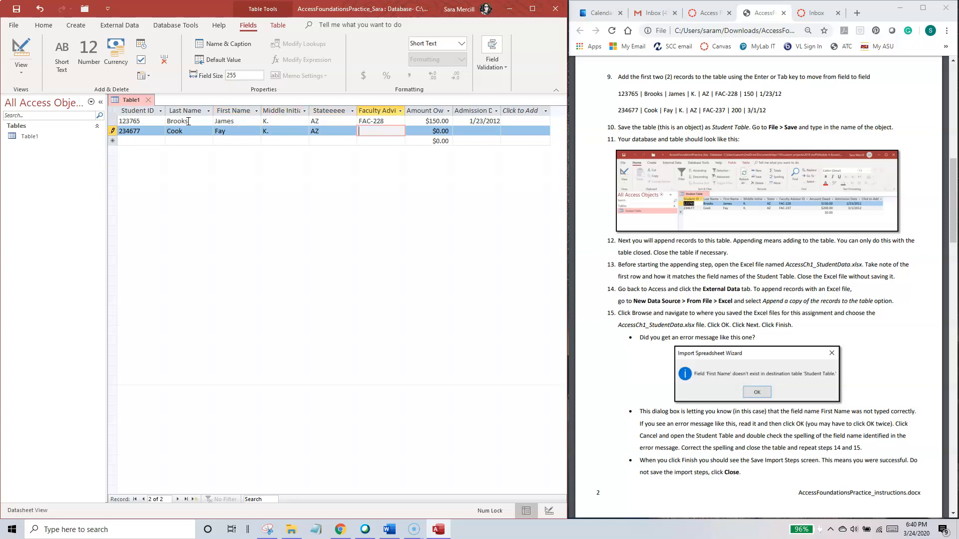
type("FAC-237")
key("Tab")
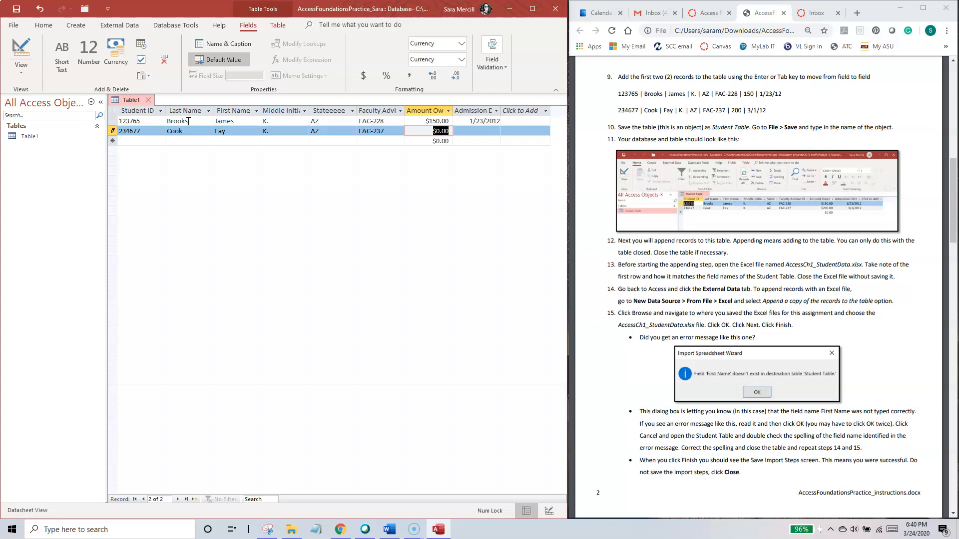
key("Tab")
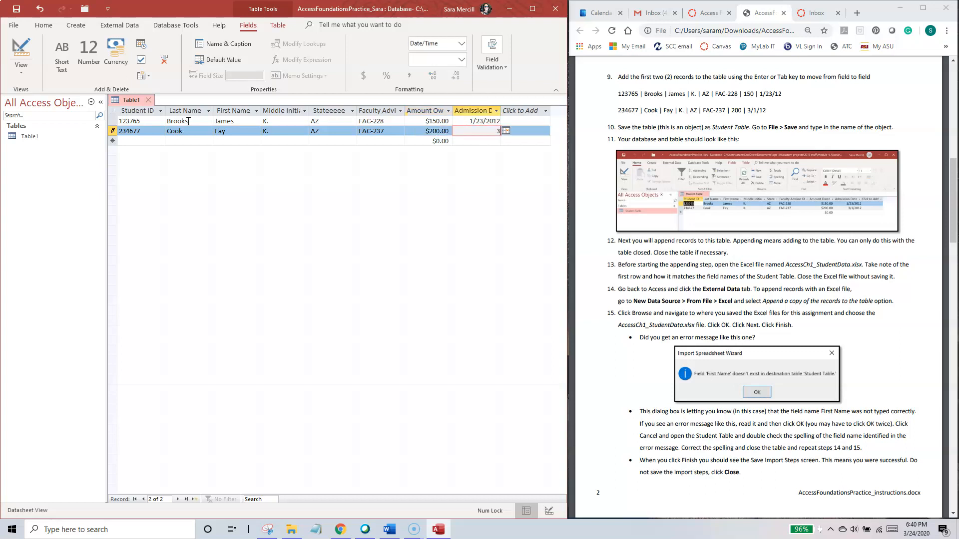
key("Tab")
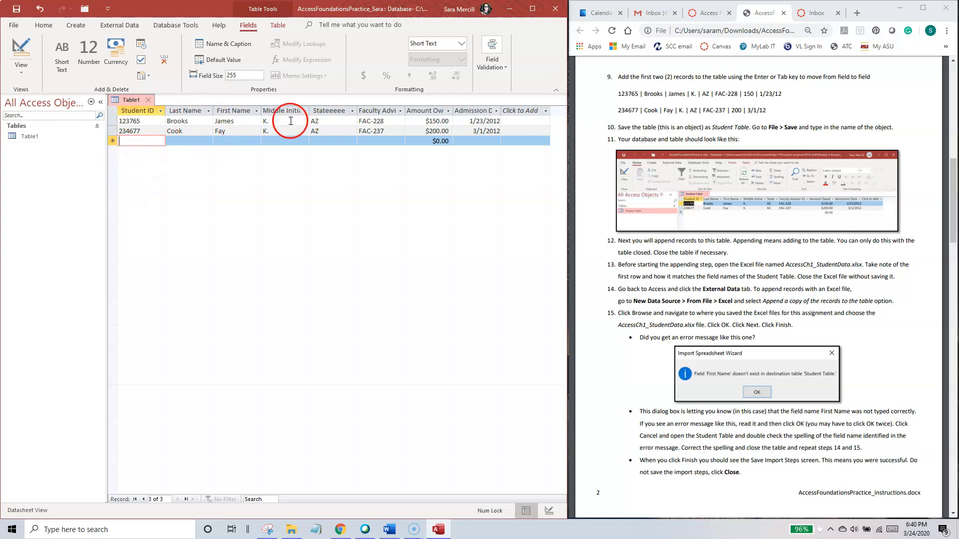
Step: Save the table under the name Student Table
left_click(14, 25)
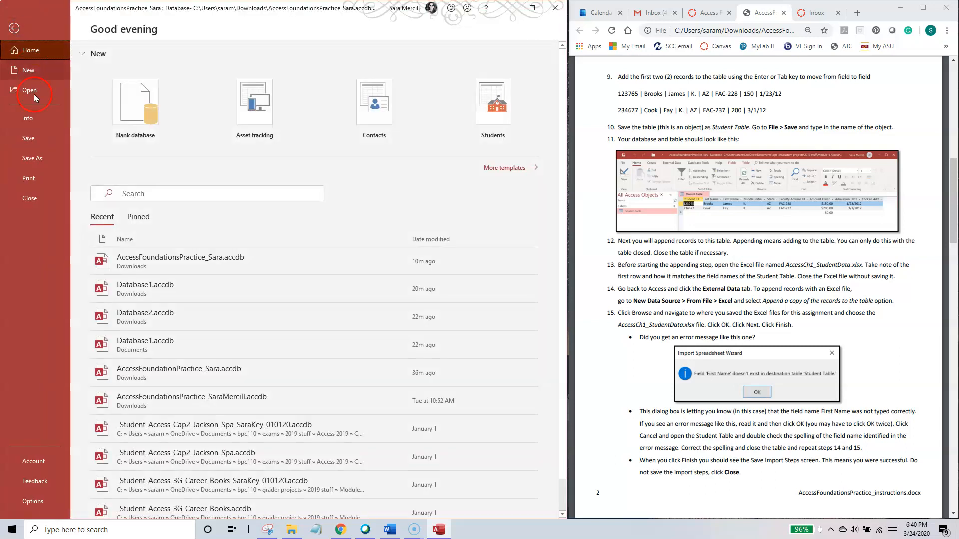
left_click(42, 139)
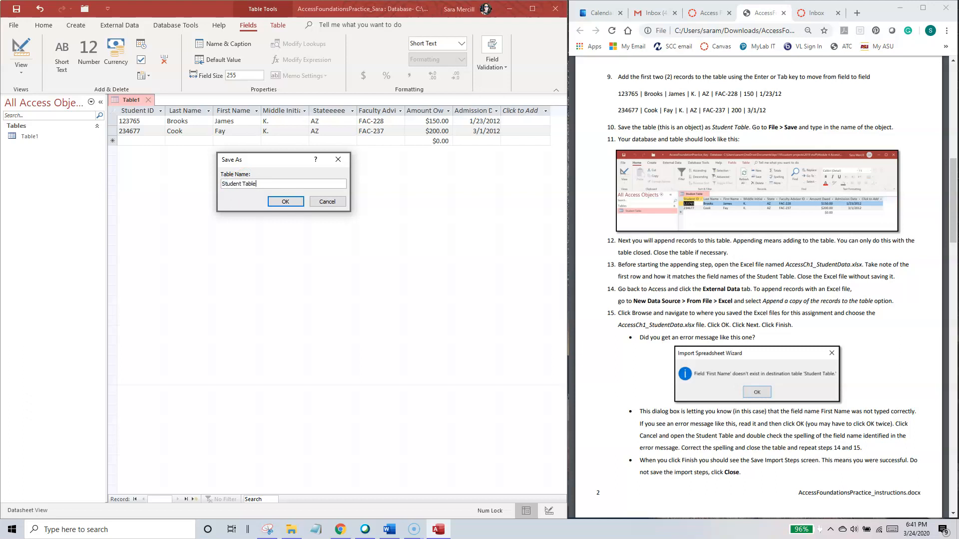
key("Return")
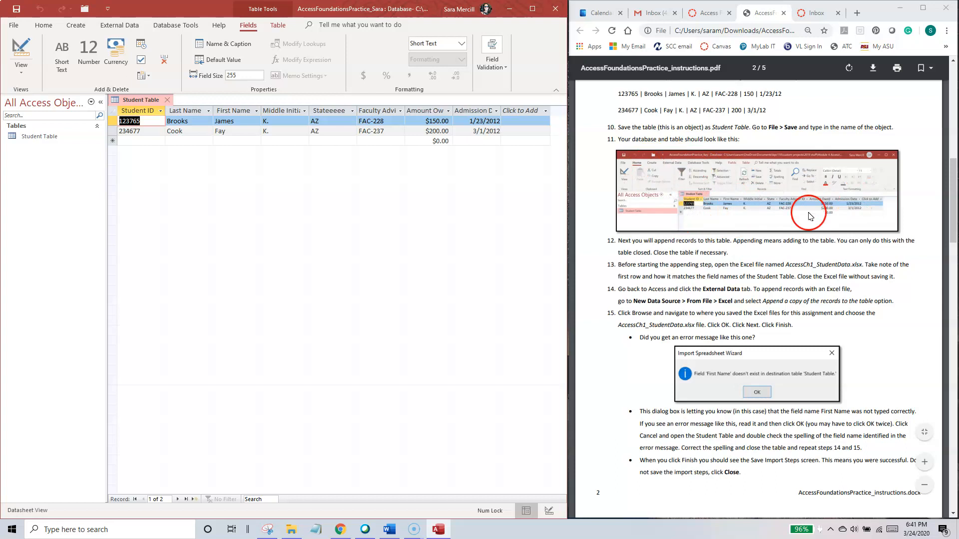
left_click(669, 259)
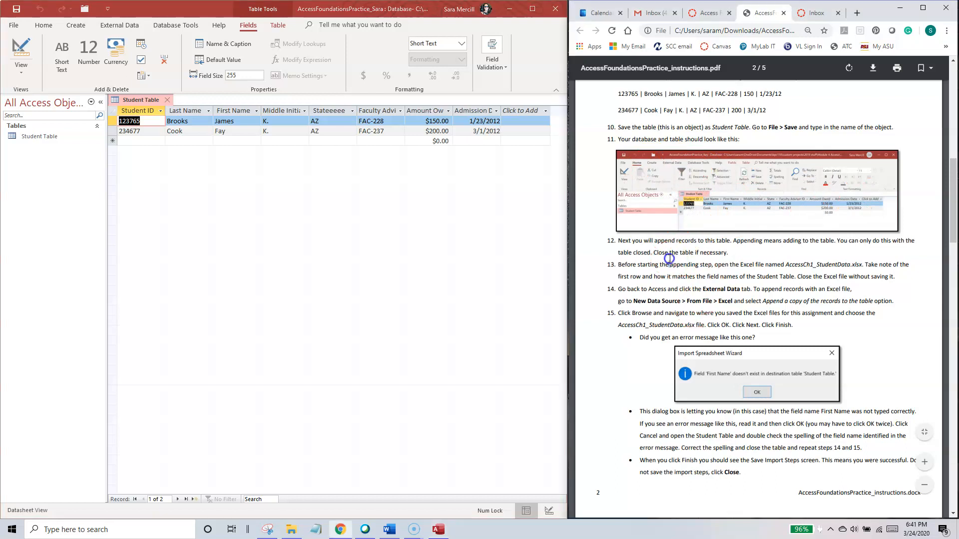
left_click_drag(607, 240, 733, 253)
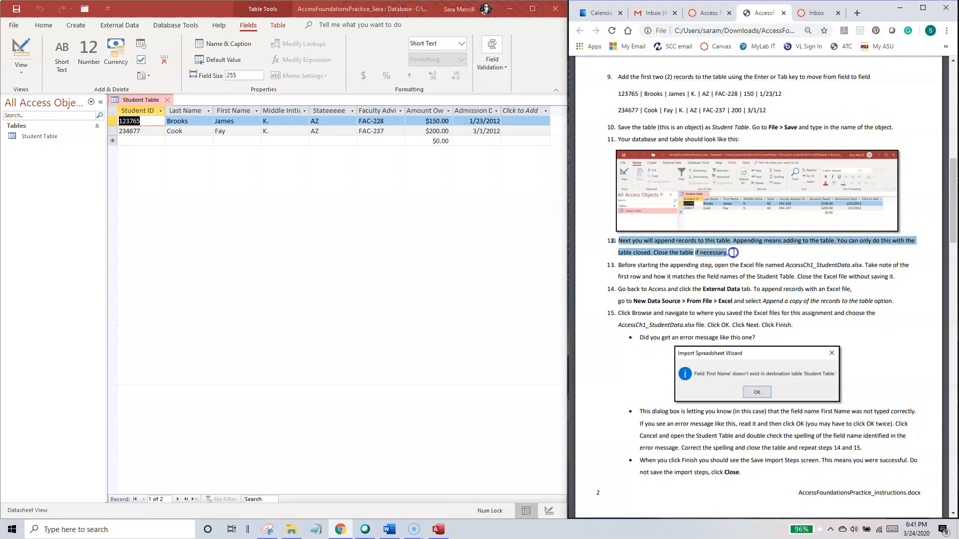
left_click(483, 193)
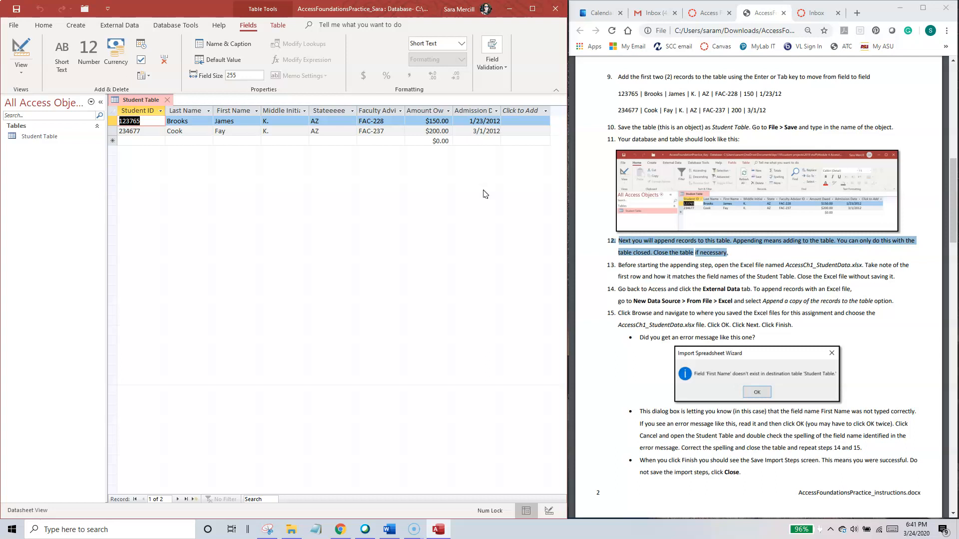
left_click(671, 265)
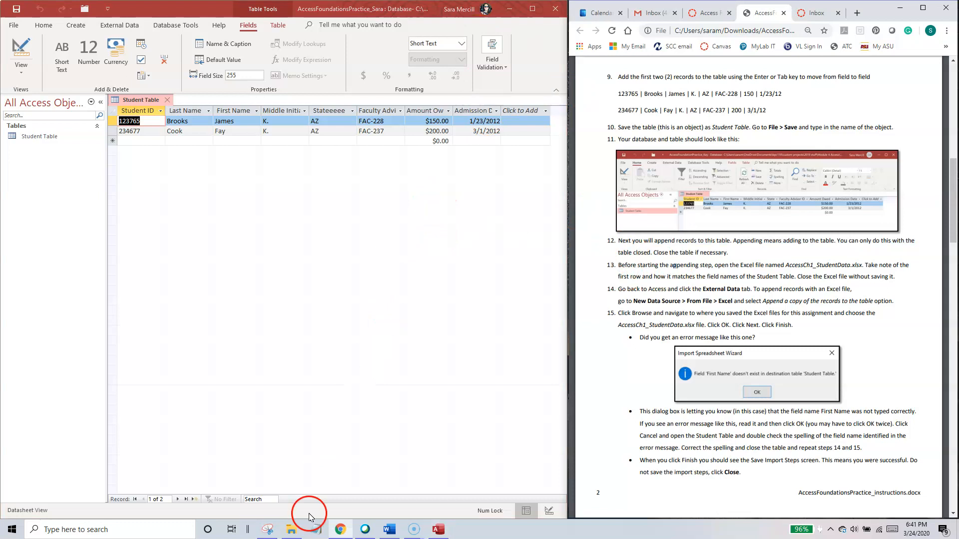
Step: Open the workbook AccessCh1_StudentData.xlsx from the Downloads folder in Excel, placing it so the Student Table's field names stay visible
left_click(291, 529)
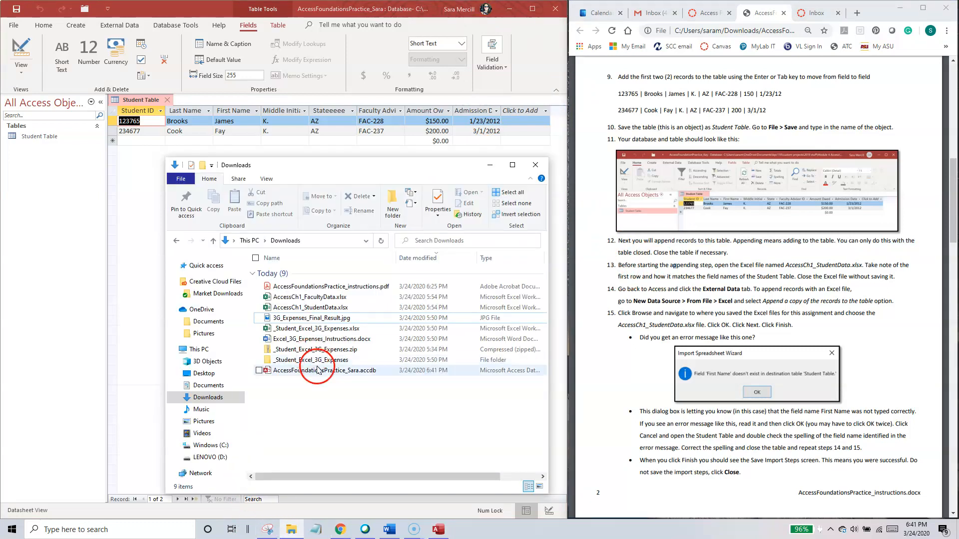
double_click(279, 307)
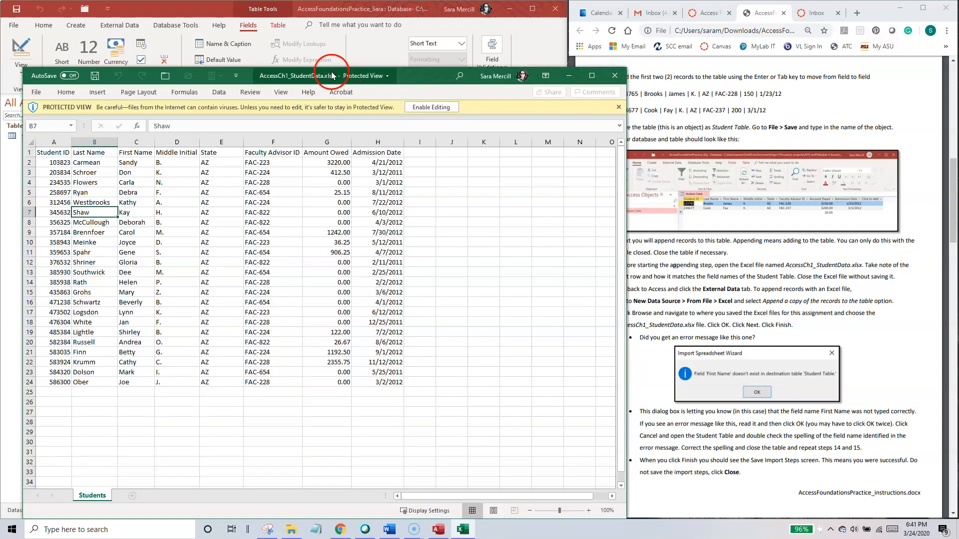
left_click_drag(336, 61, 391, 154)
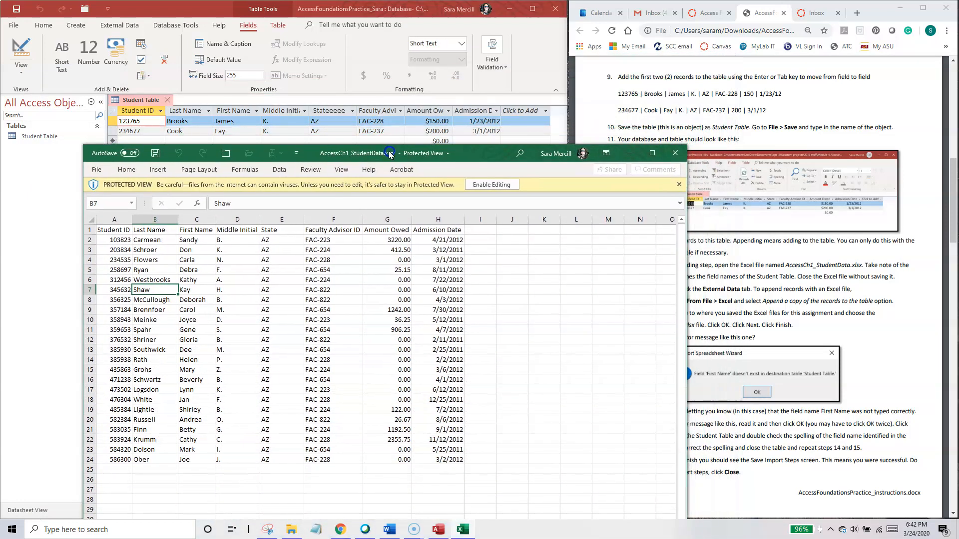
Step: Compare the workbook's header row, especially State, with the Student Table's field names, and close the workbook without saving
left_click(89, 230)
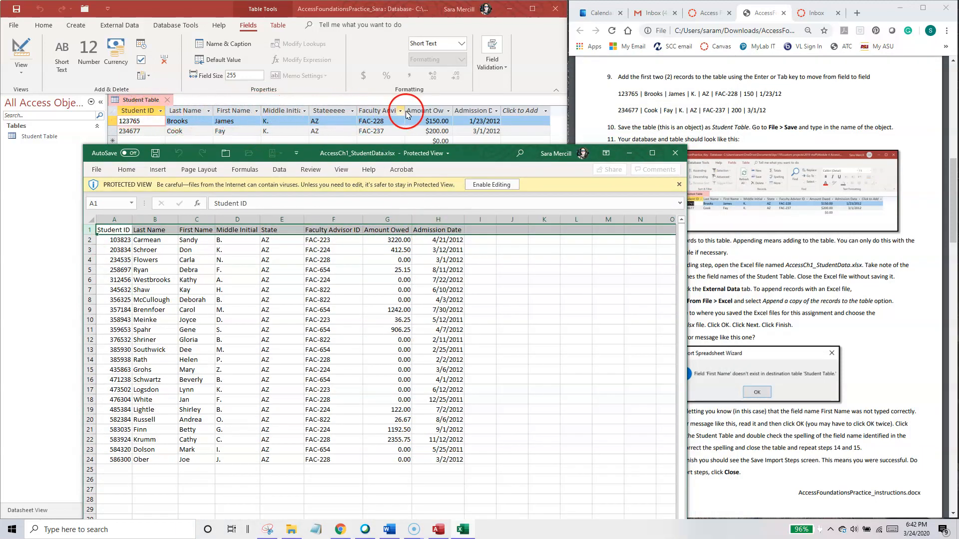
left_click(278, 230)
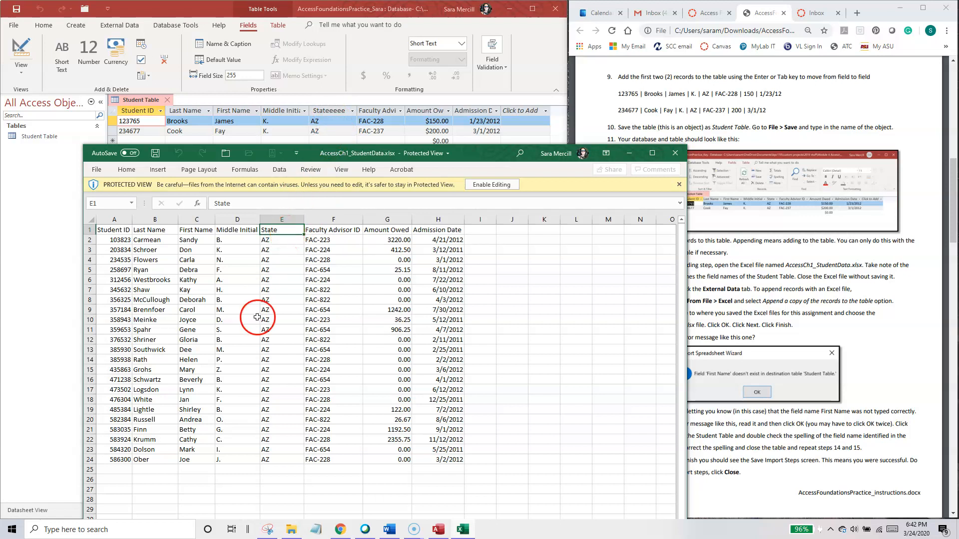
left_click(282, 330)
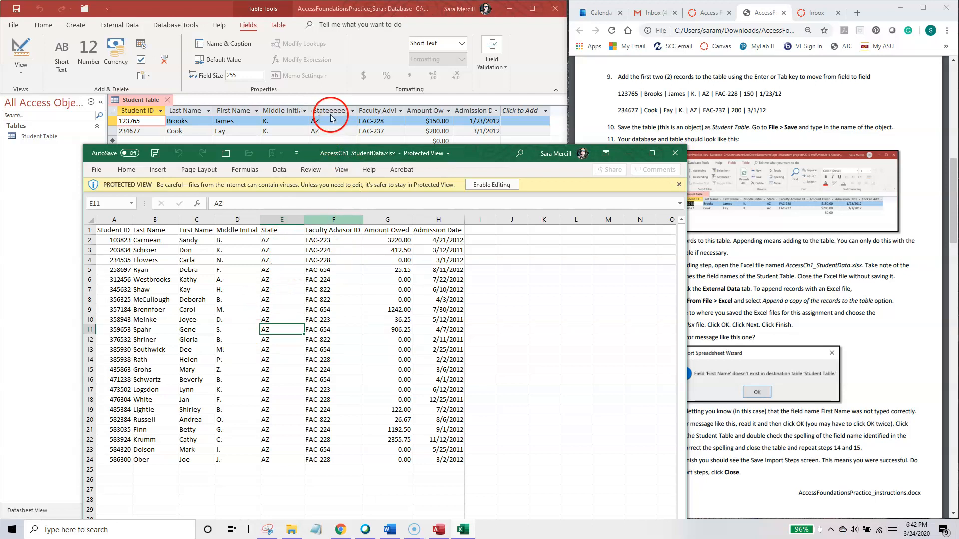
left_click_drag(364, 159, 360, 143)
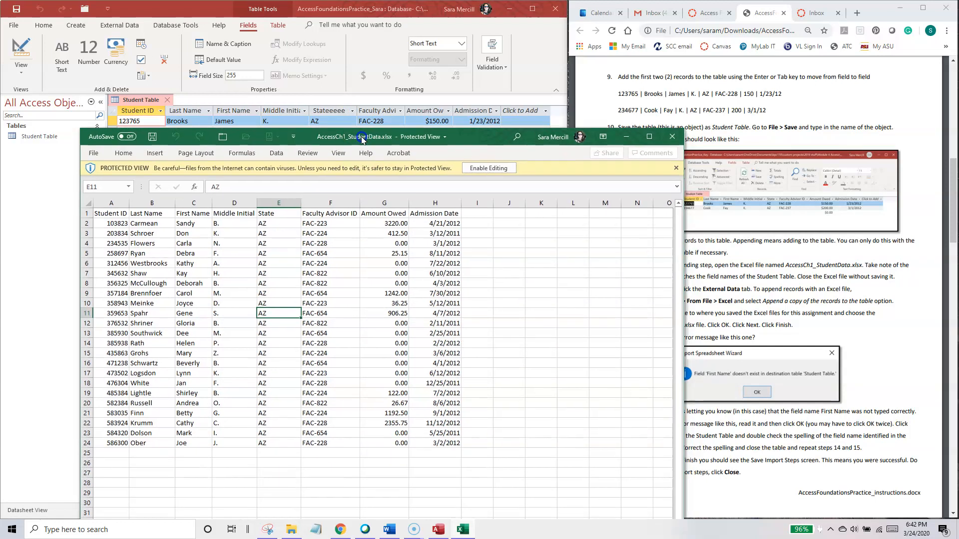
left_click(672, 137)
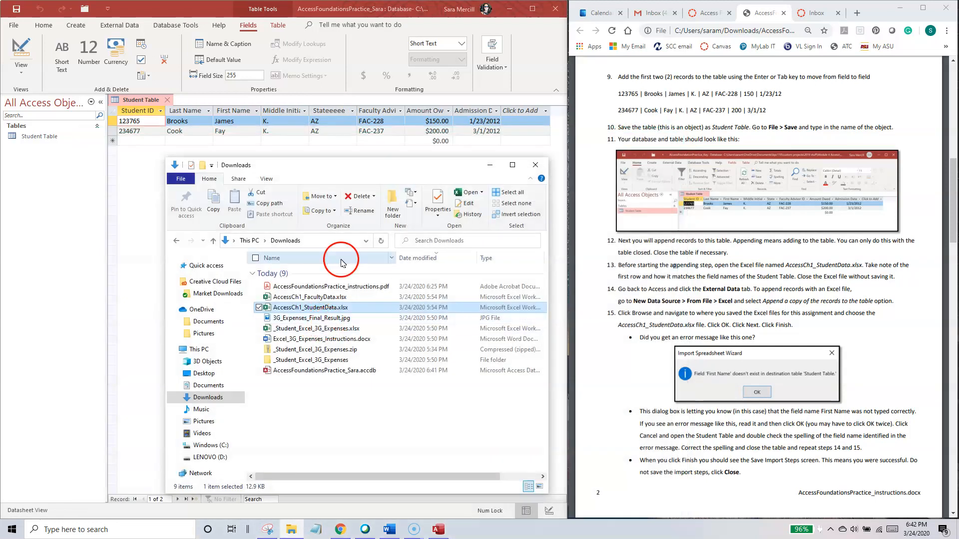
Step: Return to the Access database and close the Student Table
left_click(135, 296)
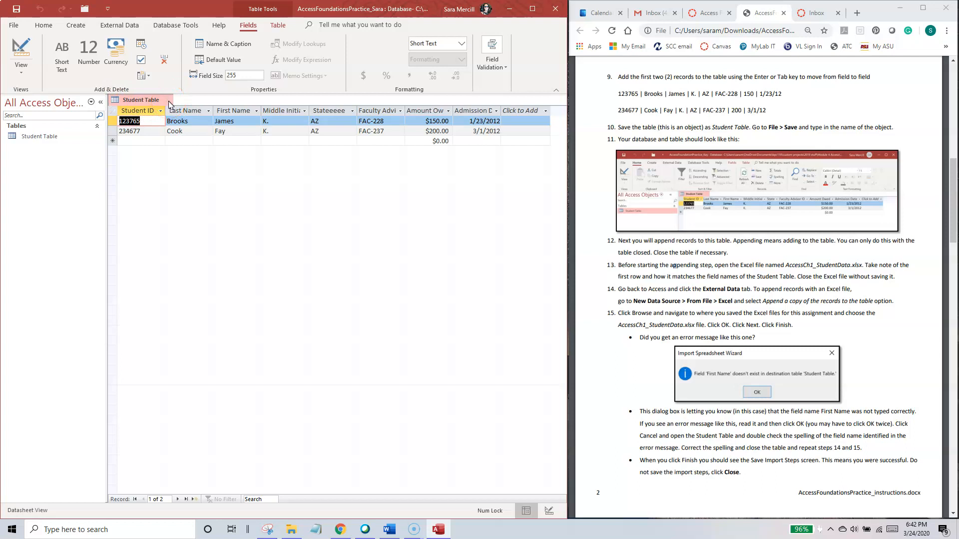
right_click(140, 103)
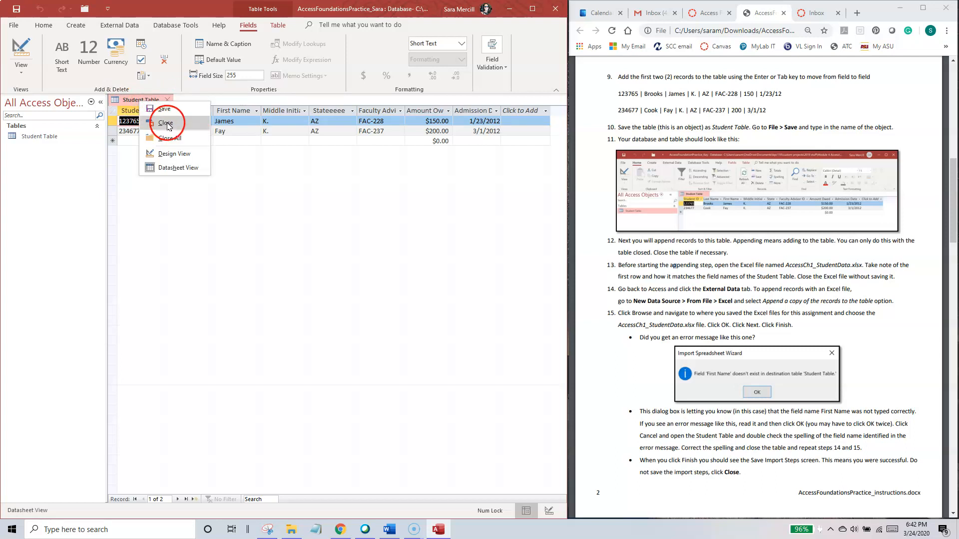
left_click(133, 99)
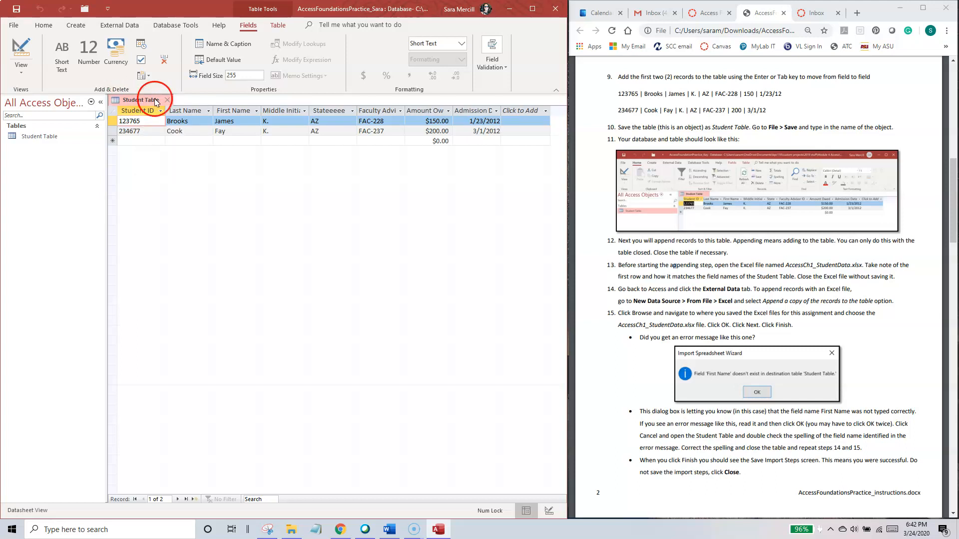
left_click(167, 101)
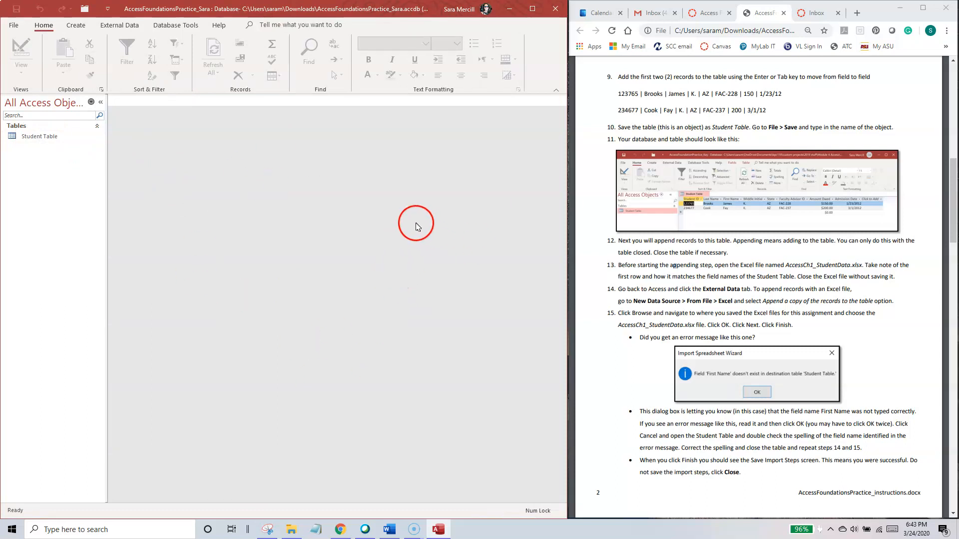
Step: Start an external data import from an Excel file, following step 14 of the instructions
left_click(690, 271)
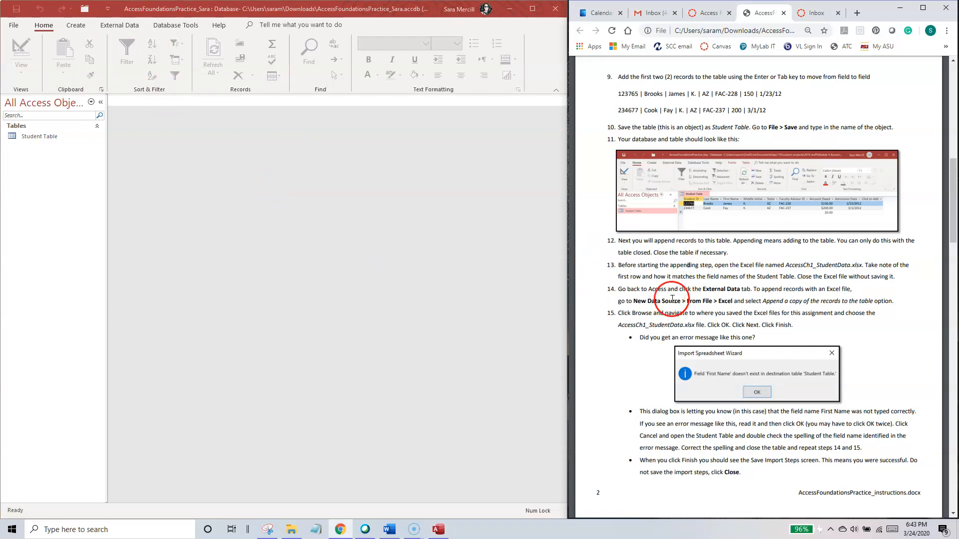
left_click(124, 28)
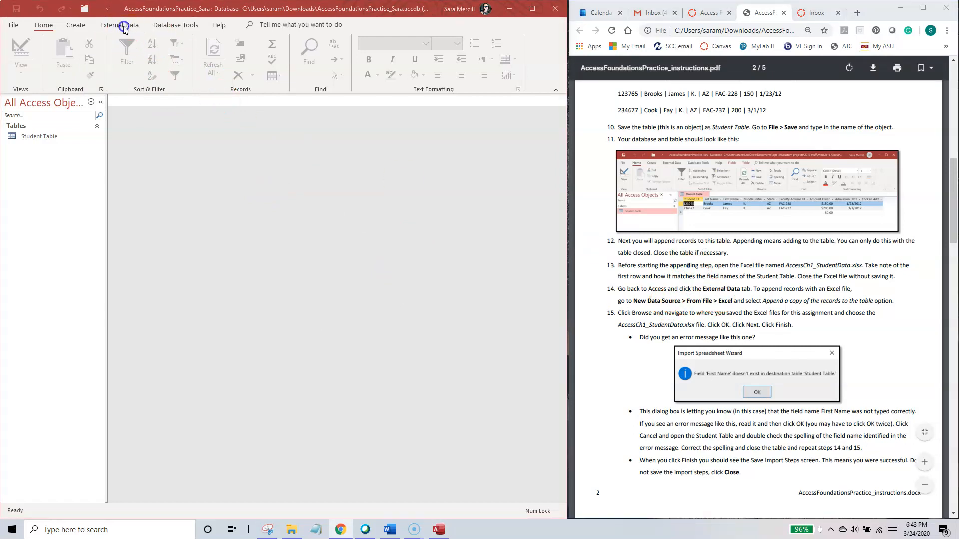
left_click(115, 28)
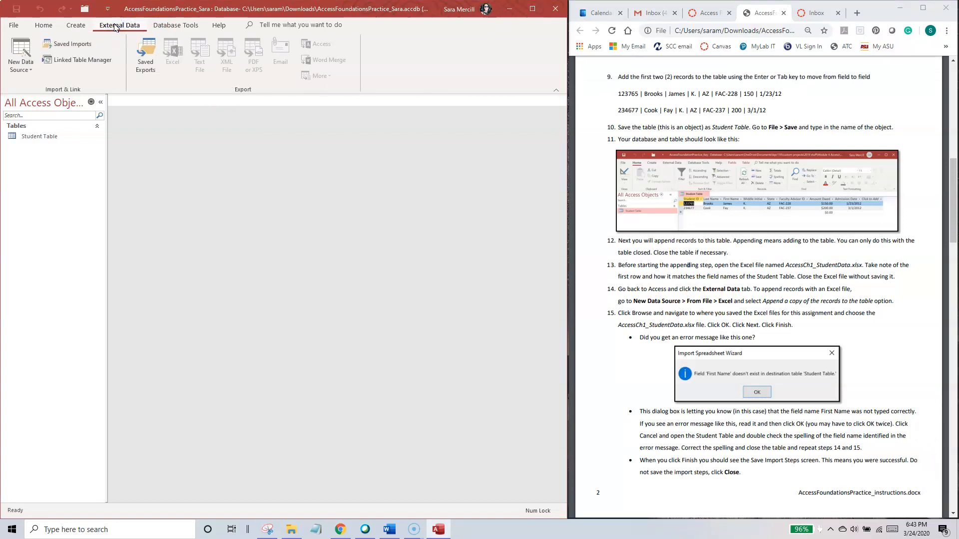
left_click(20, 62)
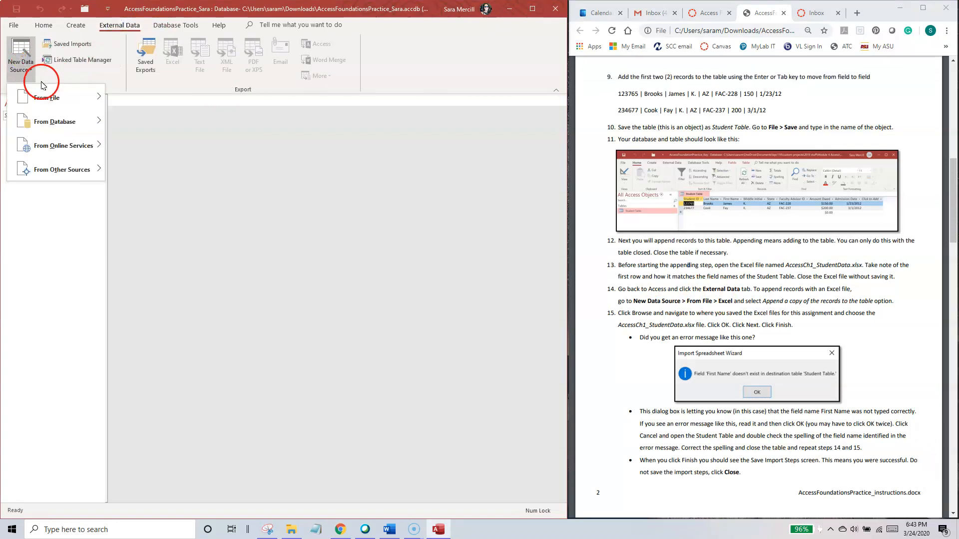
left_click(43, 99)
left_click(141, 107)
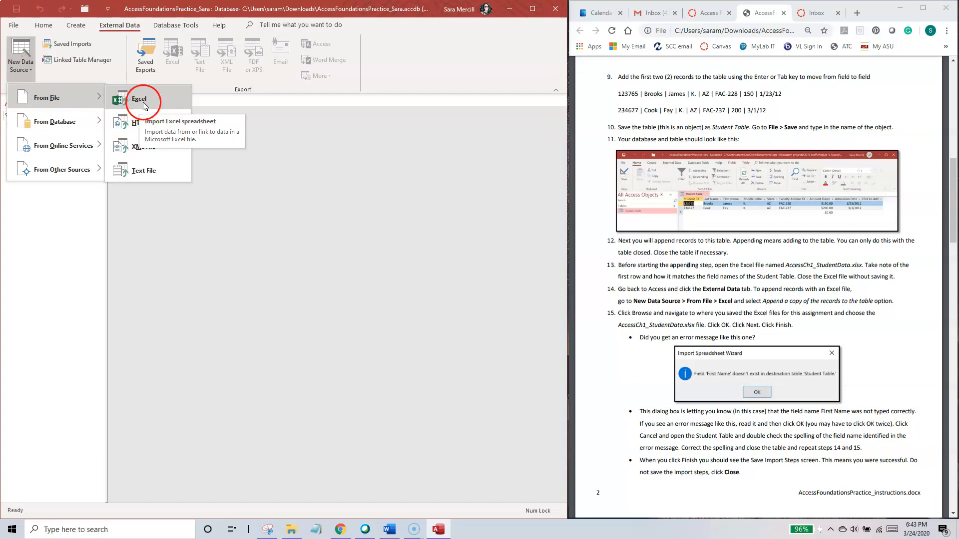
left_click(146, 106)
left_click_drag(275, 136, 318, 134)
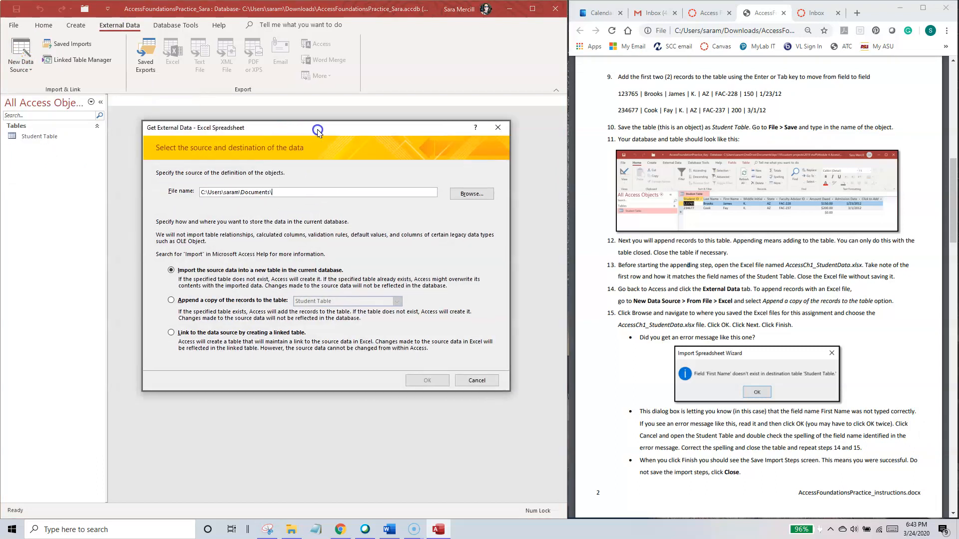
Step: Choose AccessCh1_StudentData.xlsx from the Downloads folder as the source file of the import
left_click(189, 276)
left_click(302, 192)
left_click(469, 194)
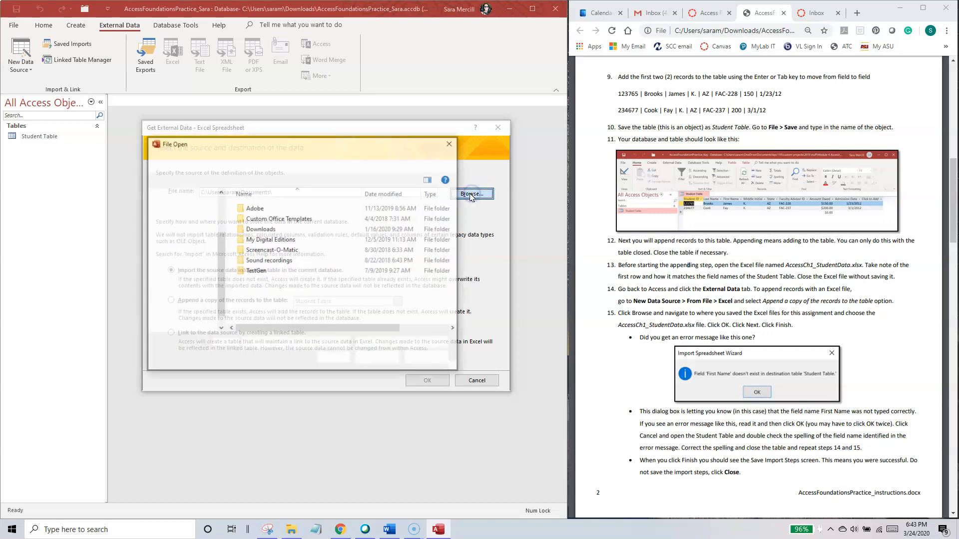
scroll(219, 253, "up", 5)
left_click(186, 201)
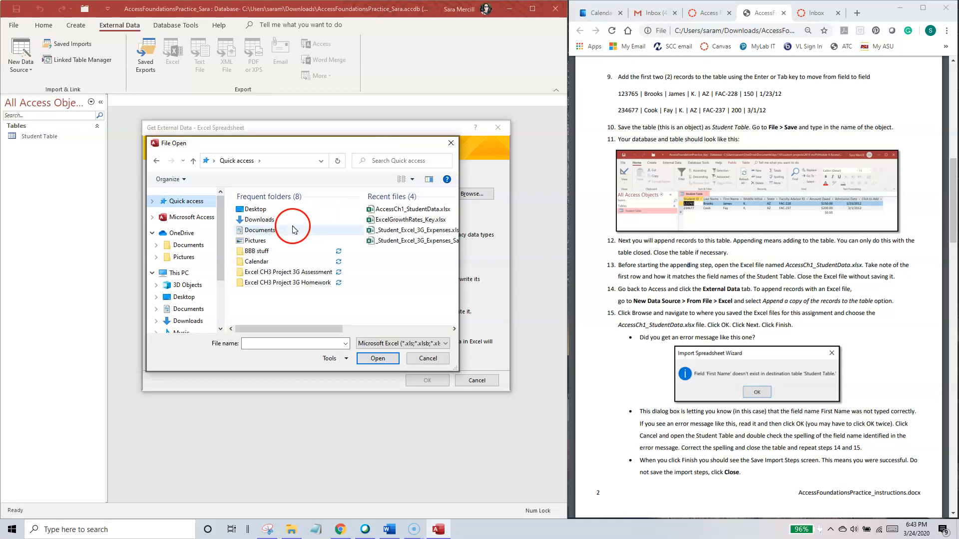
double_click(265, 220)
double_click(271, 233)
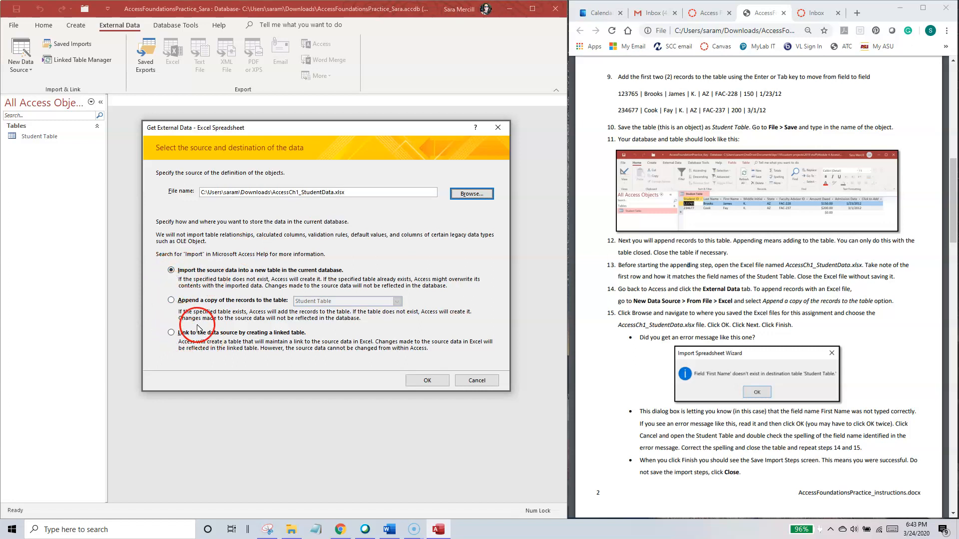
Step: Try to append a copy of the workbook's records to the Student Table, and cancel the import wizard
left_click(171, 300)
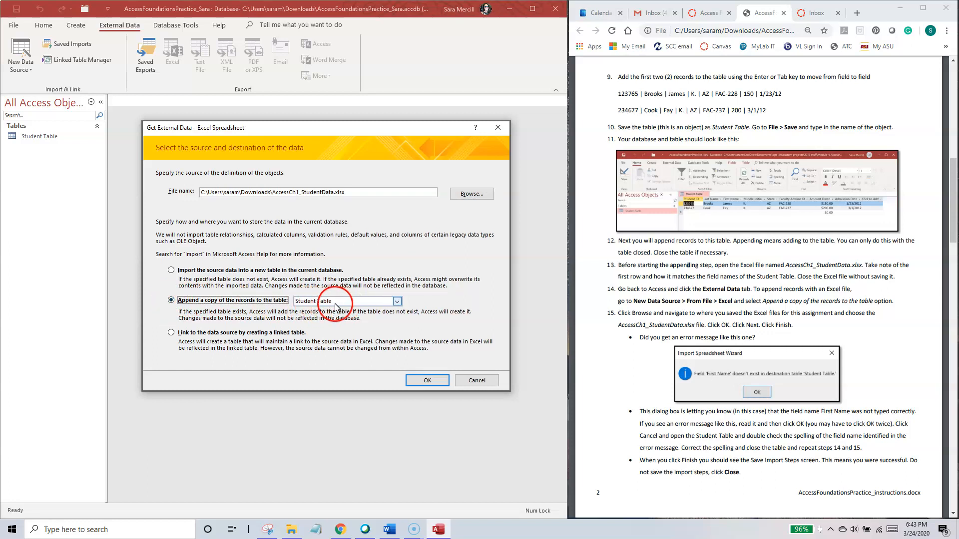
left_click(428, 383)
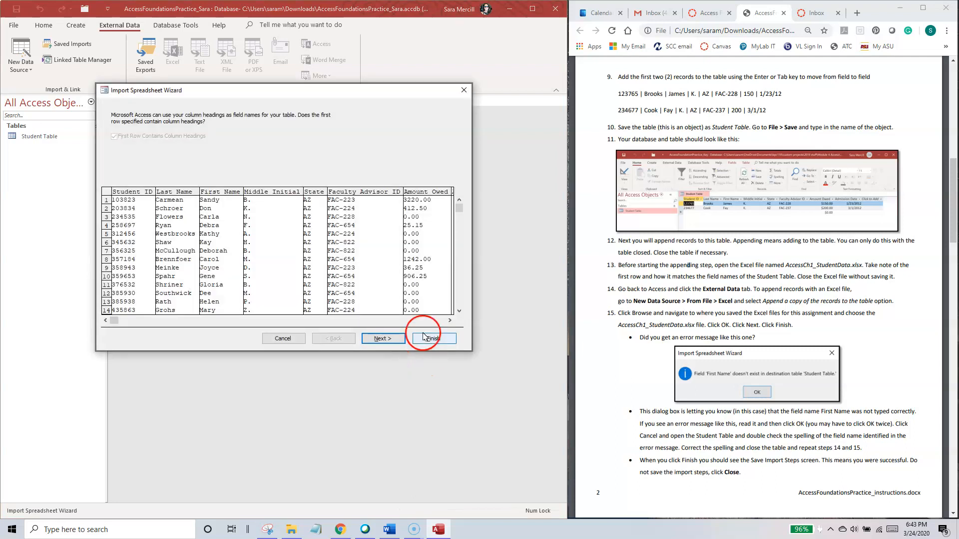
left_click_drag(332, 95, 372, 115)
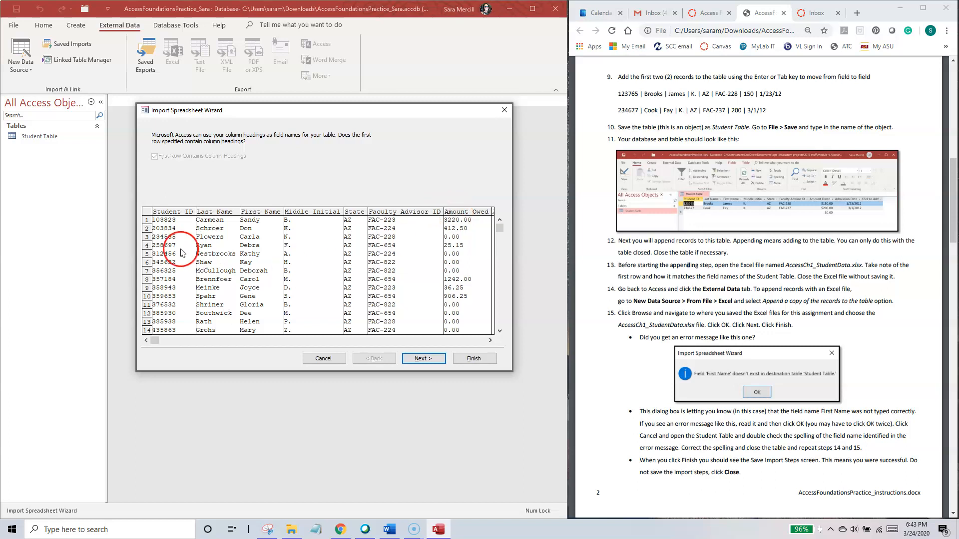
left_click(424, 361)
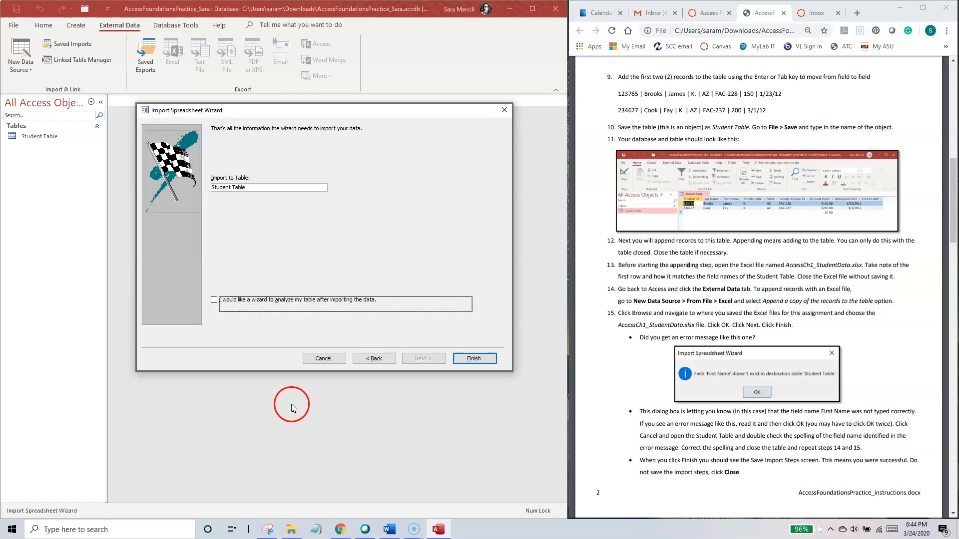
left_click(471, 359)
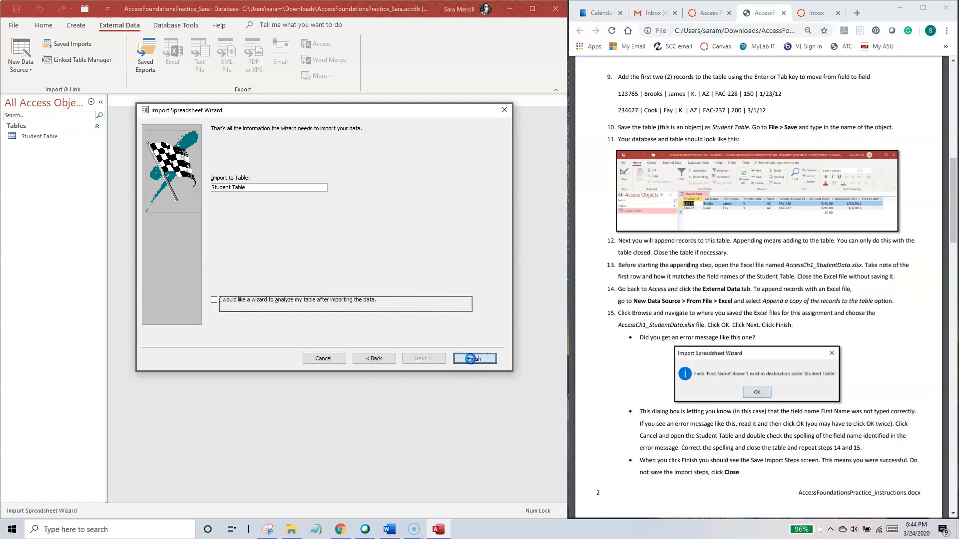
left_click_drag(381, 229, 370, 231)
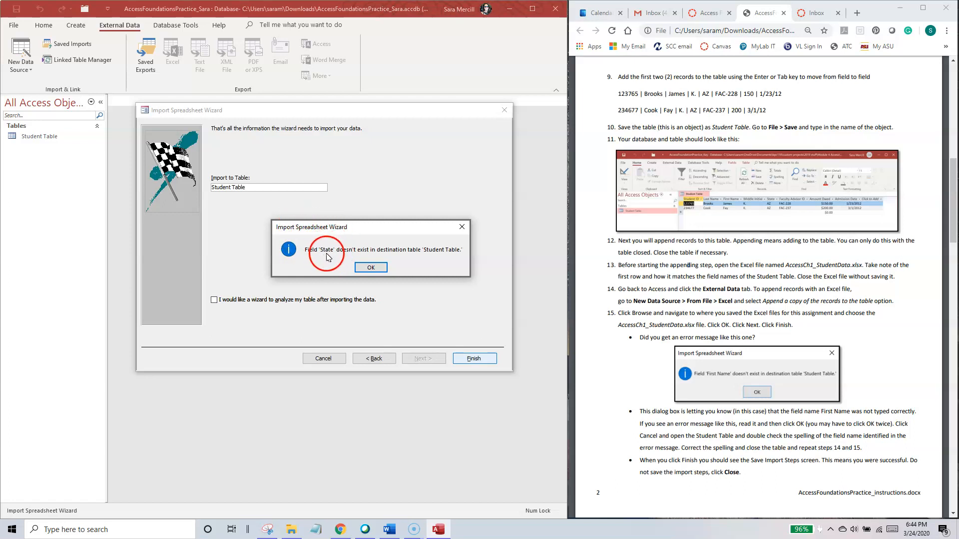
left_click(370, 268)
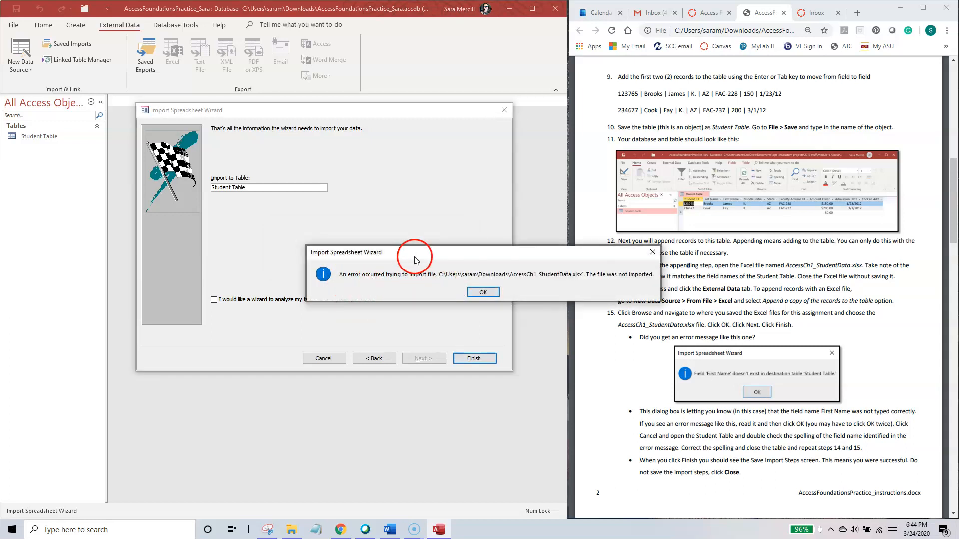
left_click_drag(413, 260, 350, 245)
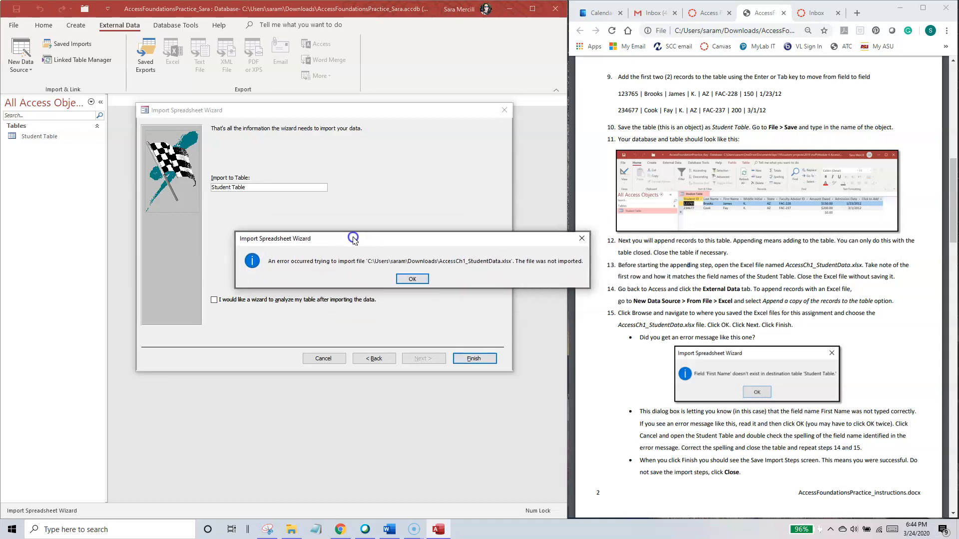
left_click(407, 280)
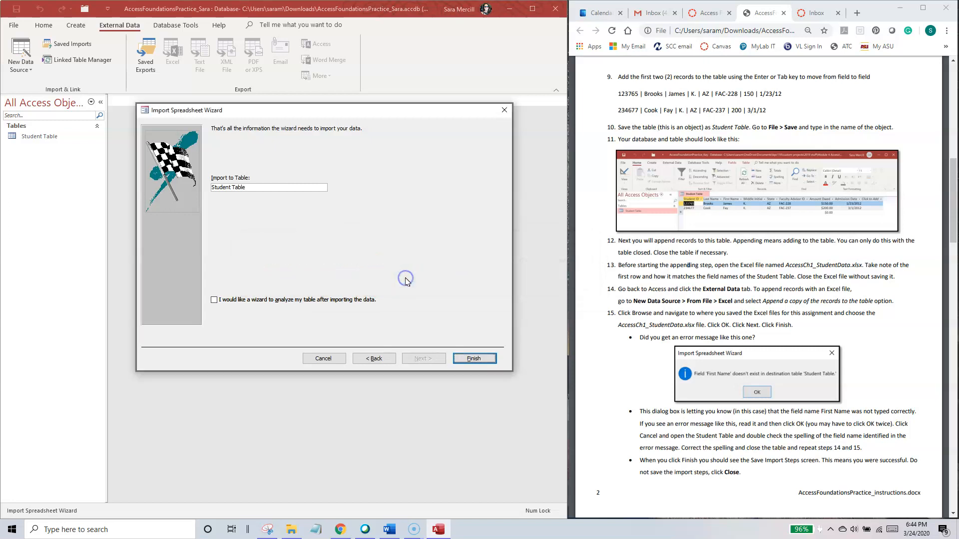
left_click(326, 359)
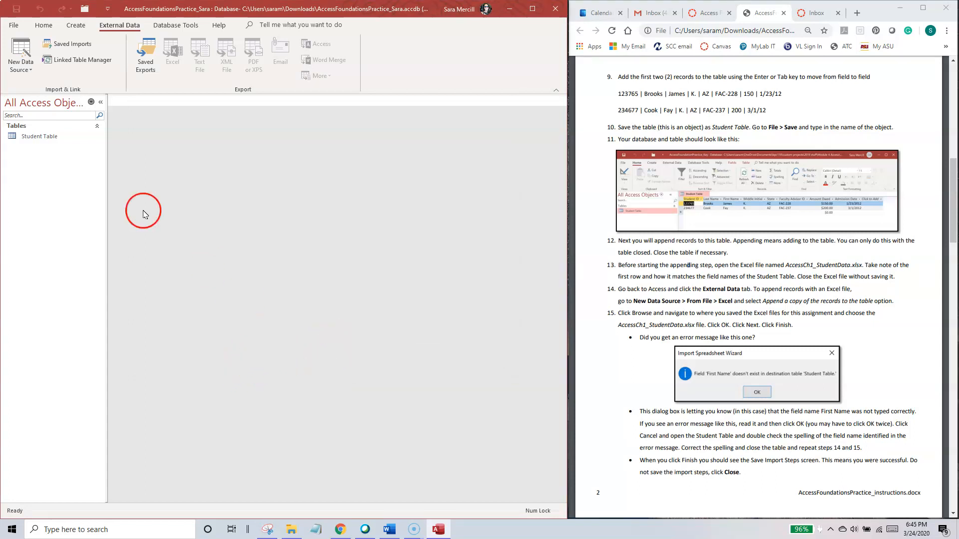
Step: Correct the misspelled state field name in the Student Table to State, and close the table
double_click(45, 140)
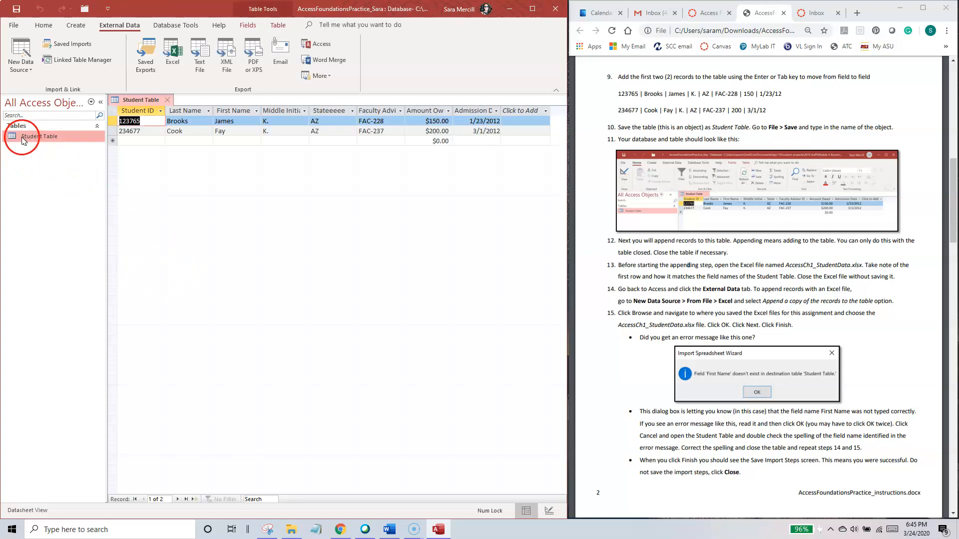
double_click(332, 111)
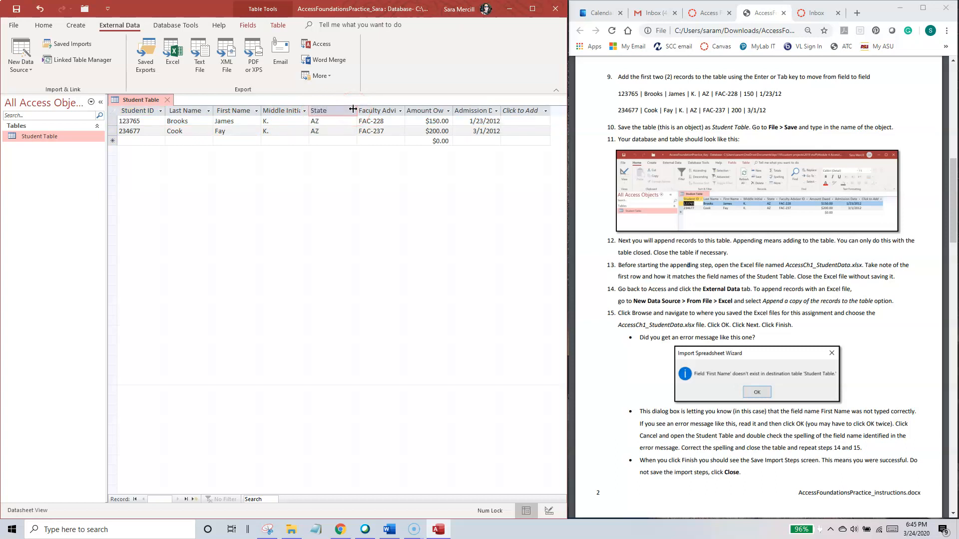
type("State")
key("Return")
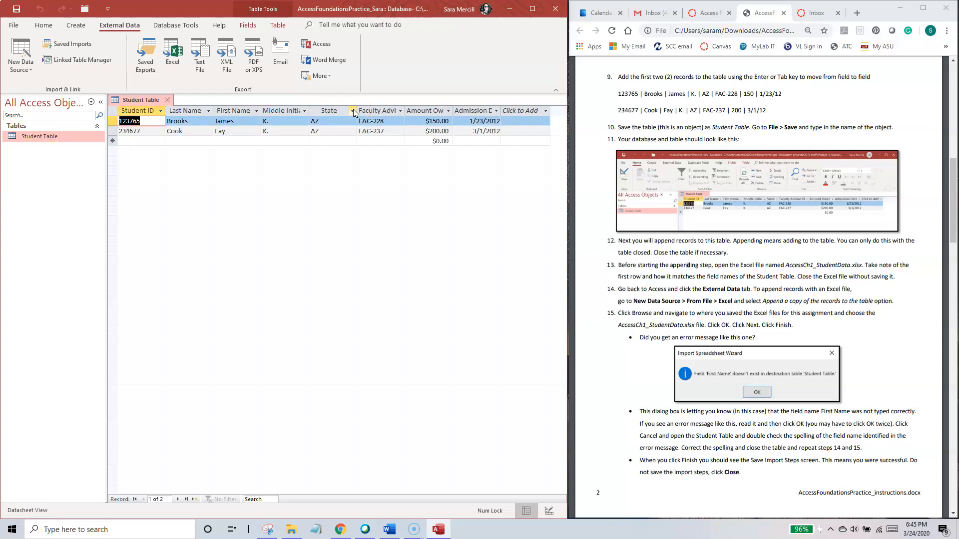
left_click(167, 100)
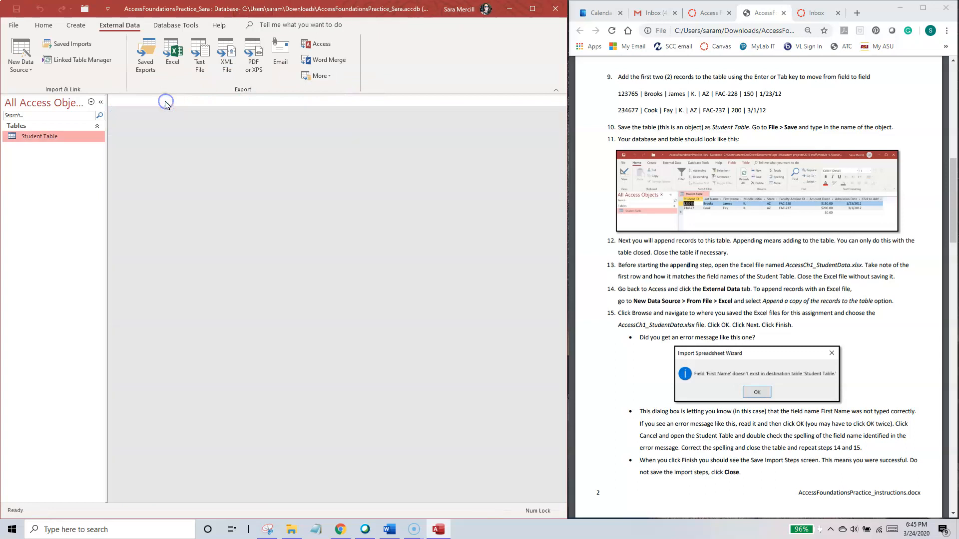
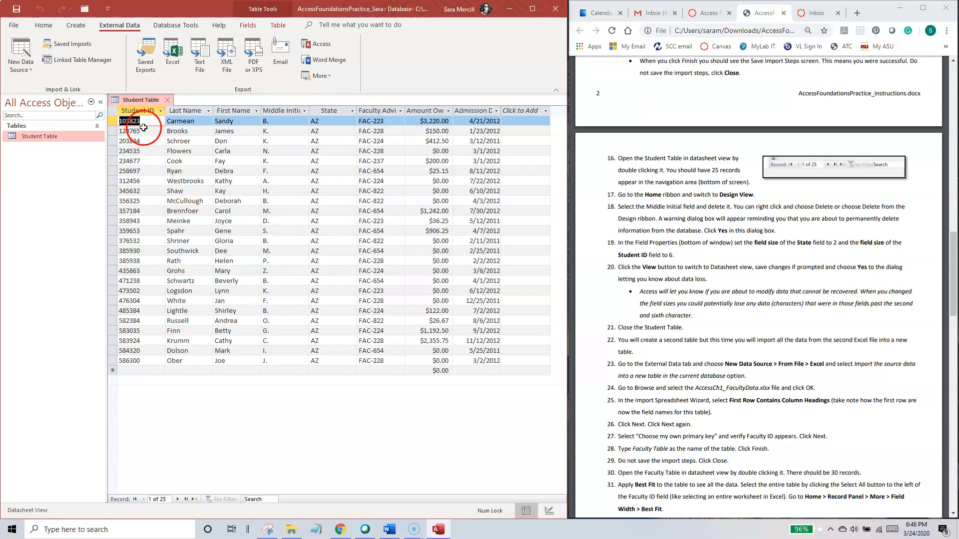
Step: Move forward through the Student Table one record at a time, as far as record 16
key("Down")
key("Down")
key("Down")
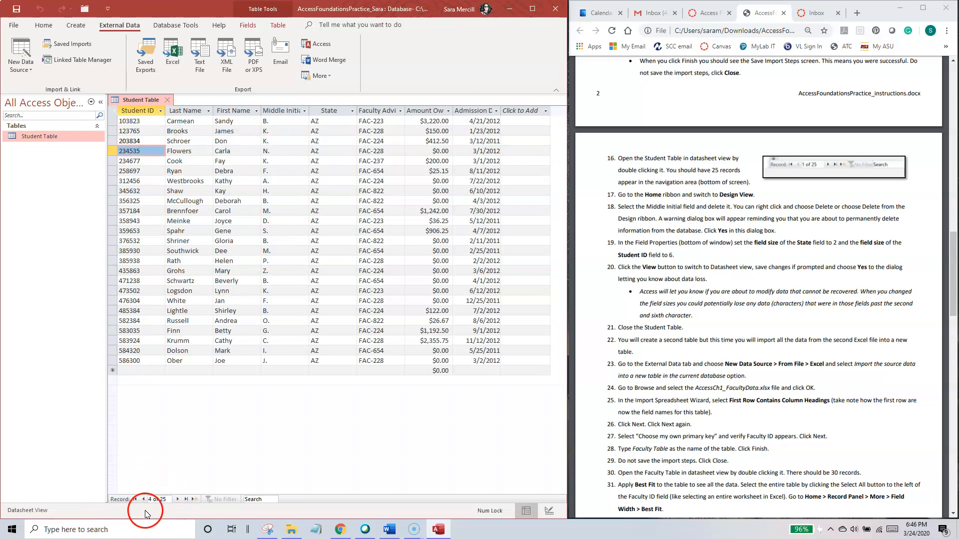
left_click(168, 499)
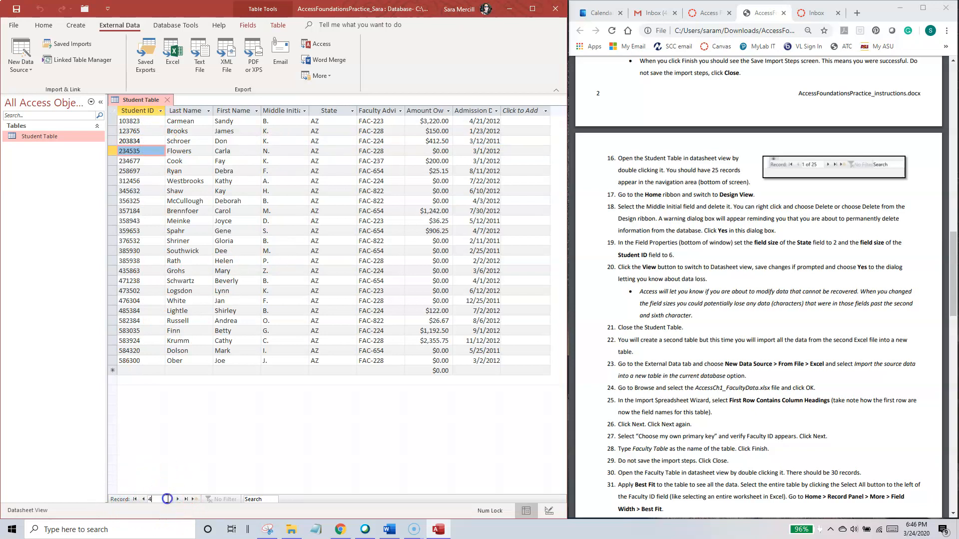
left_click(167, 477)
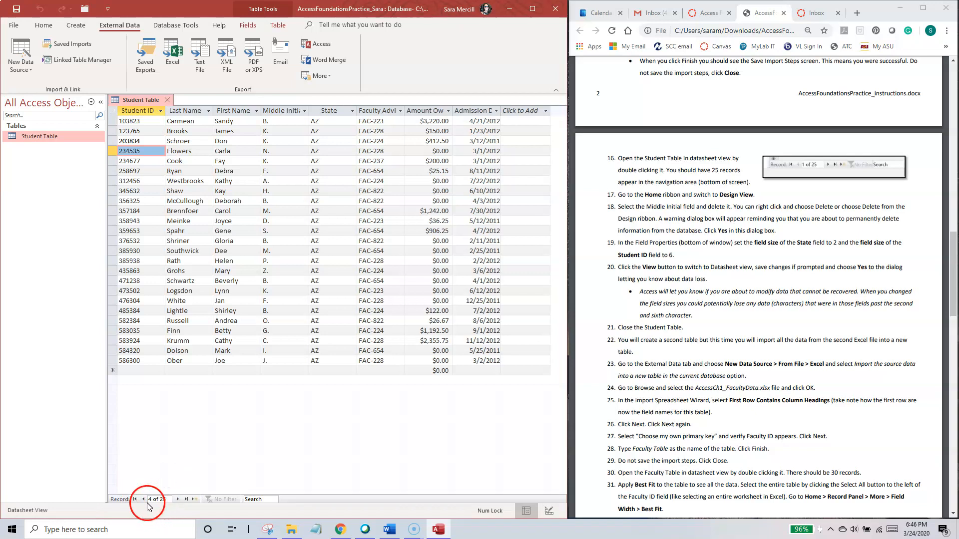
left_click(178, 500)
left_click(178, 500)
left_click(178, 500)
left_click(178, 500)
double_click(177, 501)
left_click(178, 501)
left_click(177, 500)
left_click(178, 500)
left_click(178, 500)
left_click(178, 500)
left_click(178, 500)
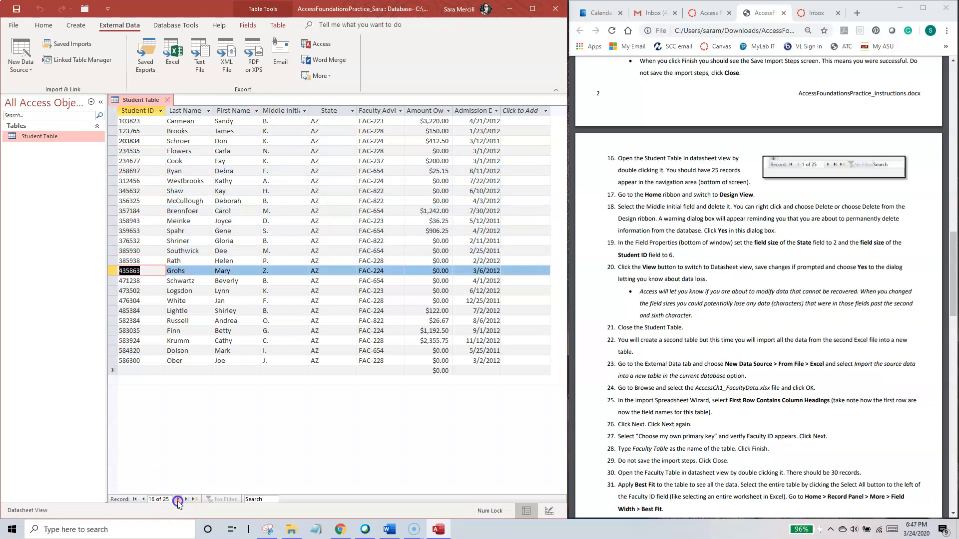
Step: Move back through the Student Table's records one at a time, and return to the first record
left_click(143, 500)
double_click(143, 500)
double_click(143, 500)
double_click(143, 499)
double_click(143, 500)
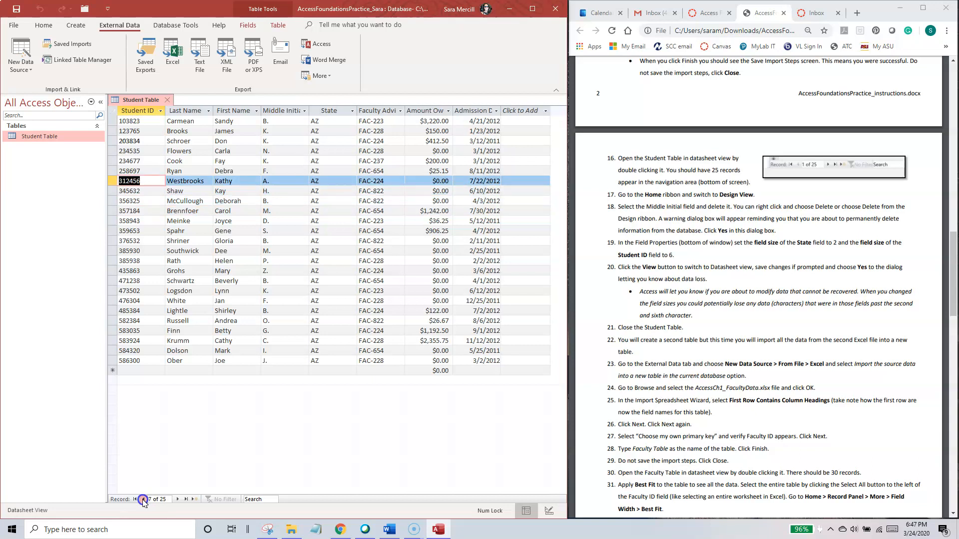
double_click(143, 500)
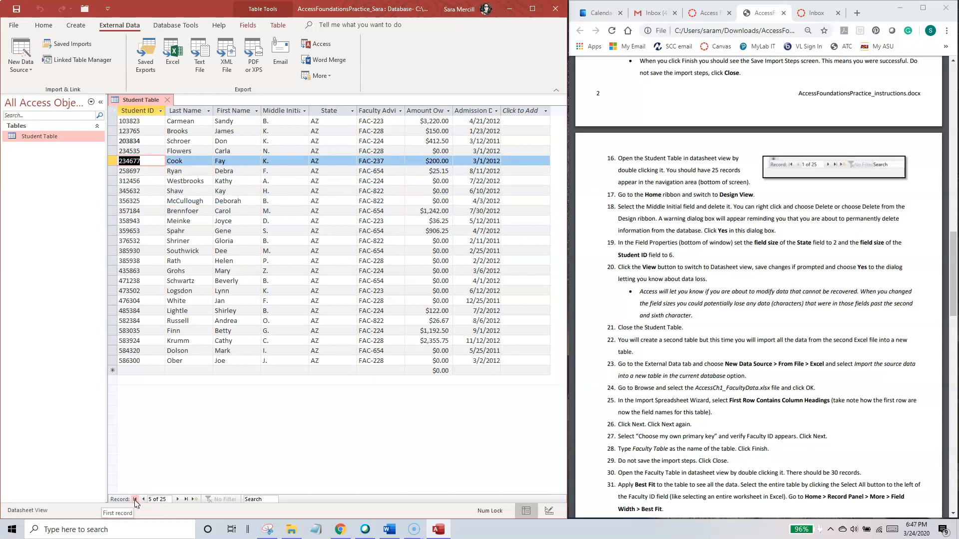
left_click(135, 499)
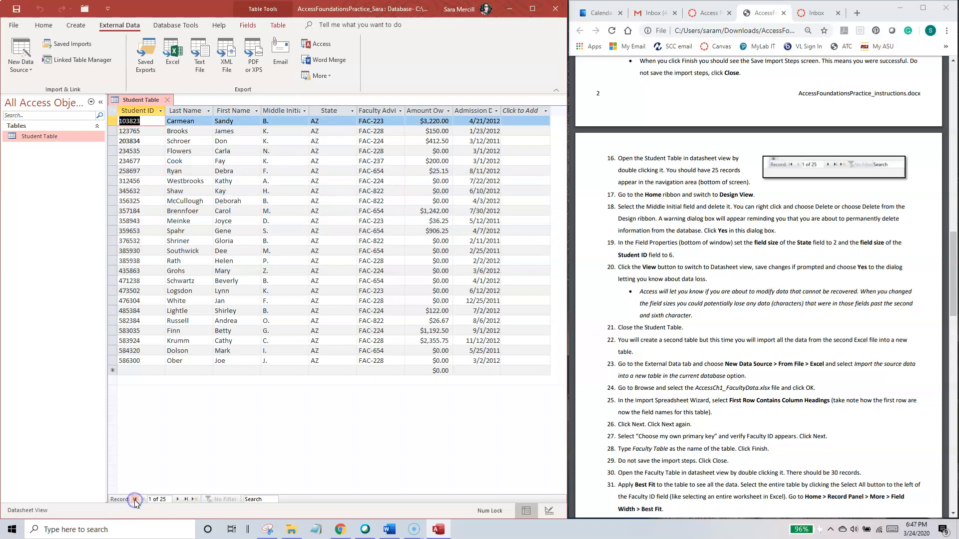
Step: Go to the last record of the Student Table, and jump straight to record number 6
left_click(186, 499)
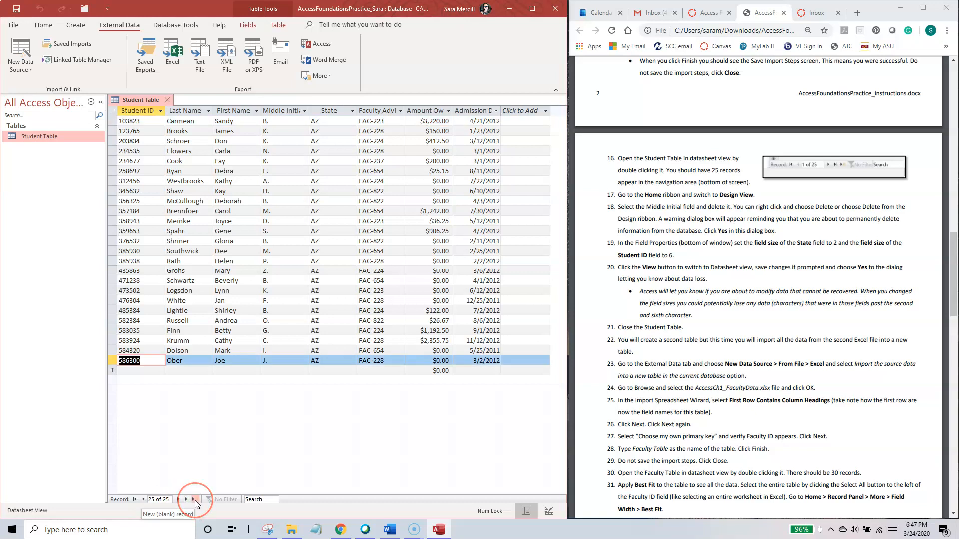
left_click(196, 505)
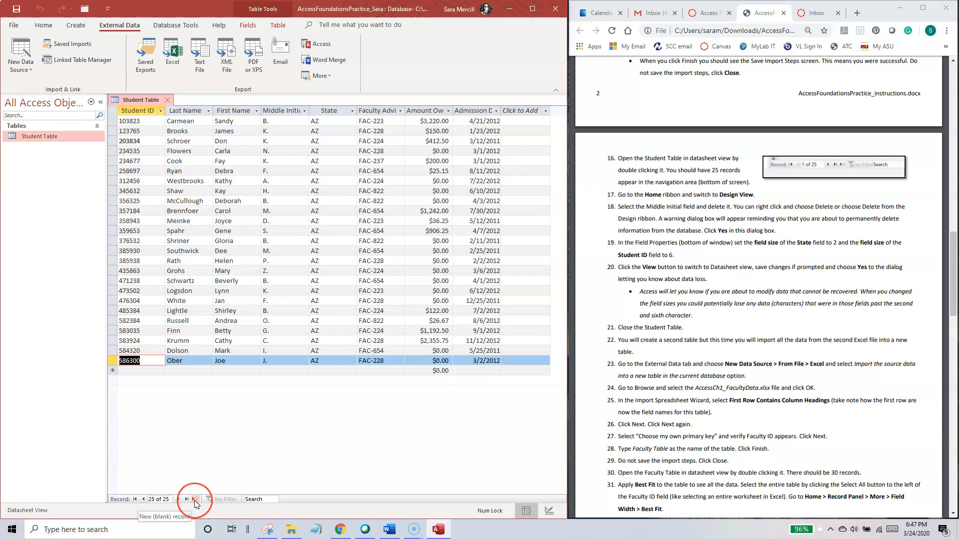
left_click(160, 499)
left_click_drag(160, 500, 122, 493)
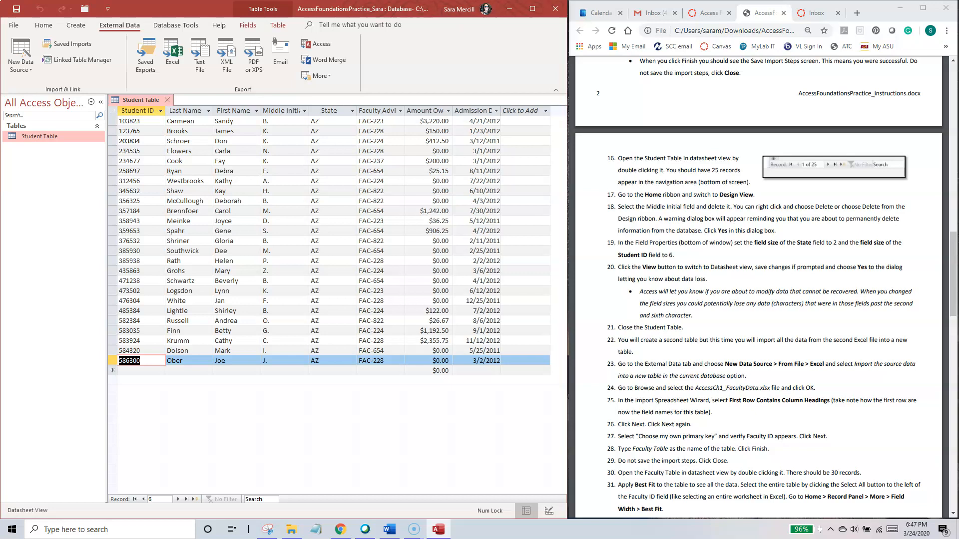
type("6")
key("Return")
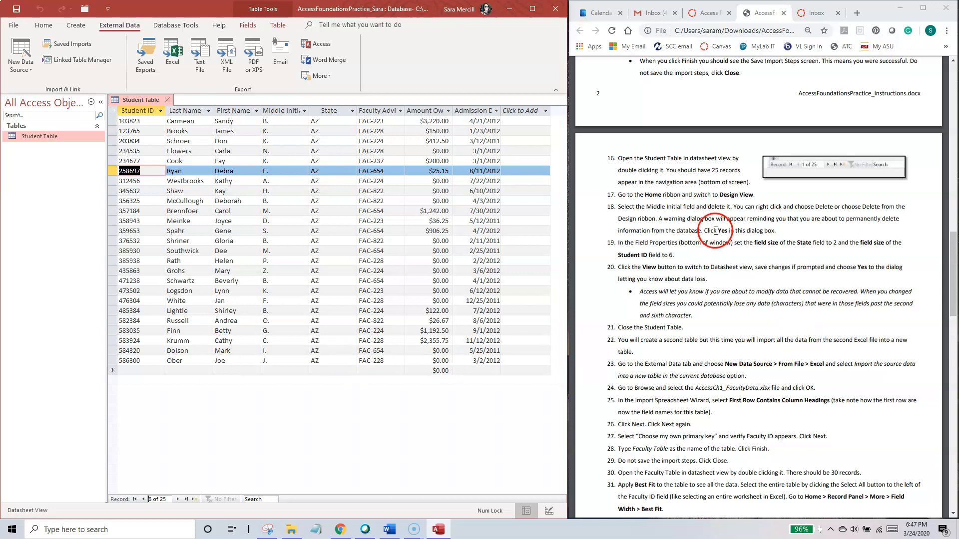
Step: Switch the Student Table from Datasheet View to Design View
left_click(349, 263)
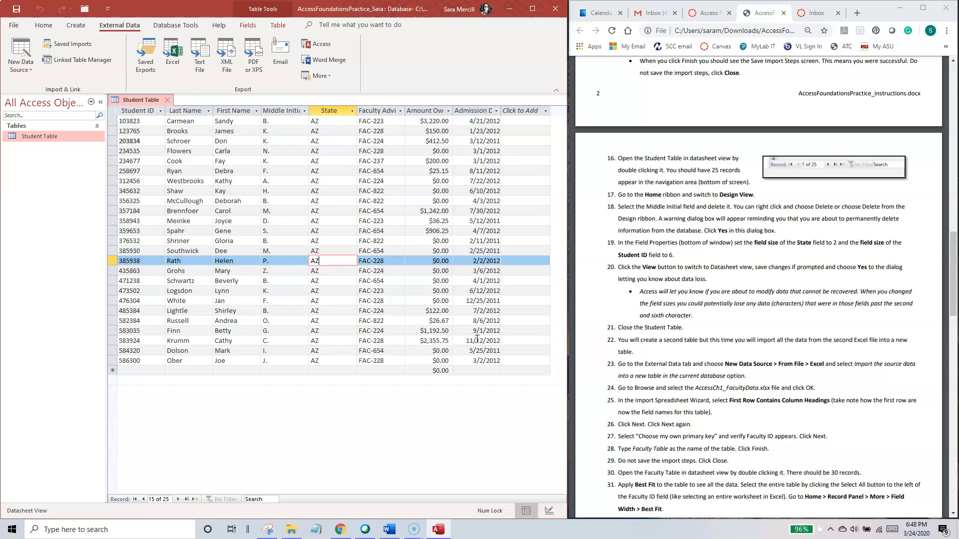
left_click(43, 25)
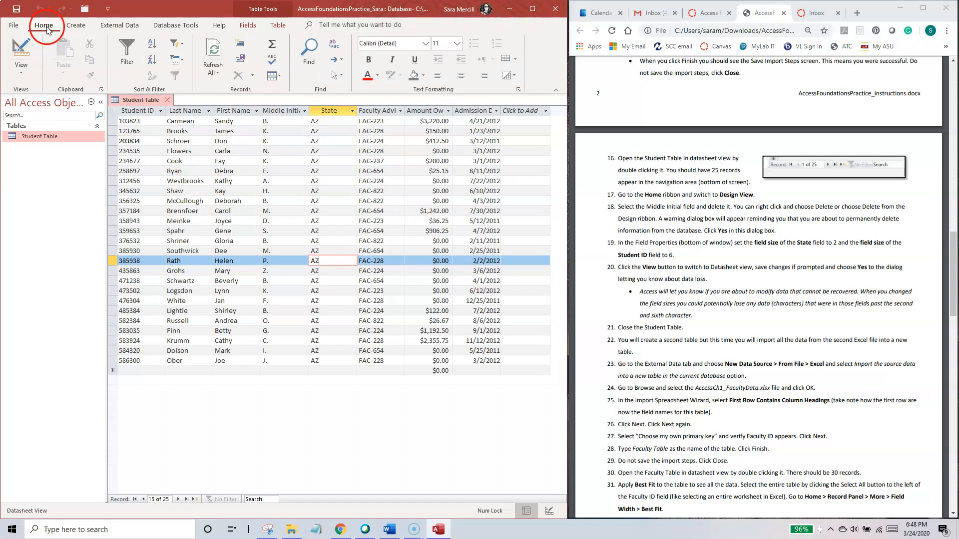
left_click(23, 72)
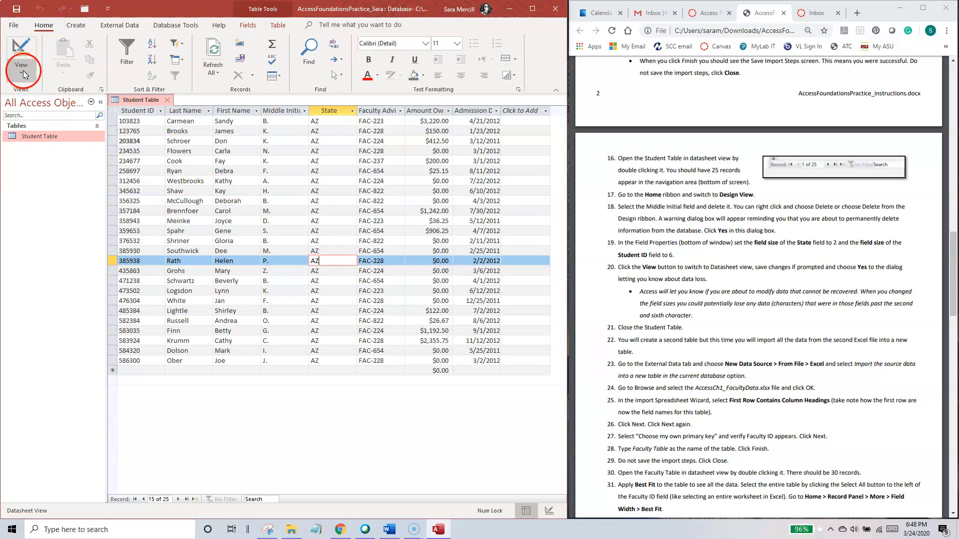
left_click(49, 120)
left_click(48, 102)
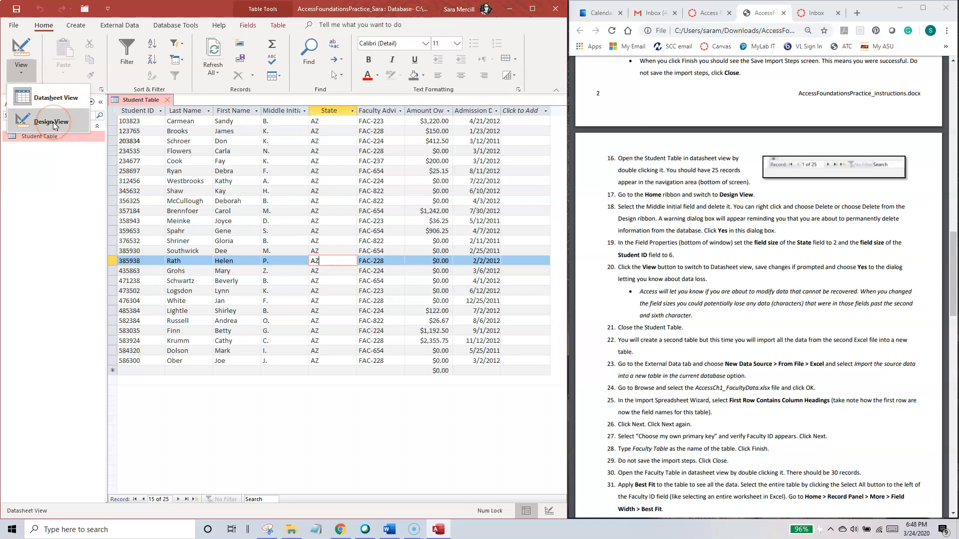
left_click(50, 125)
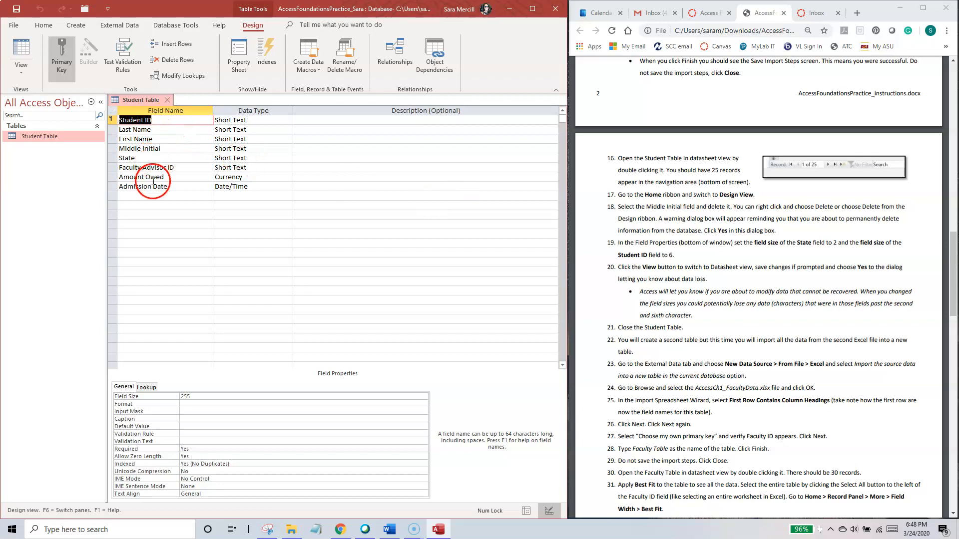
Step: Examine the field properties of the Last Name, First Name, Middle Initial and Student ID fields
left_click(159, 130)
left_click(159, 139)
left_click(159, 148)
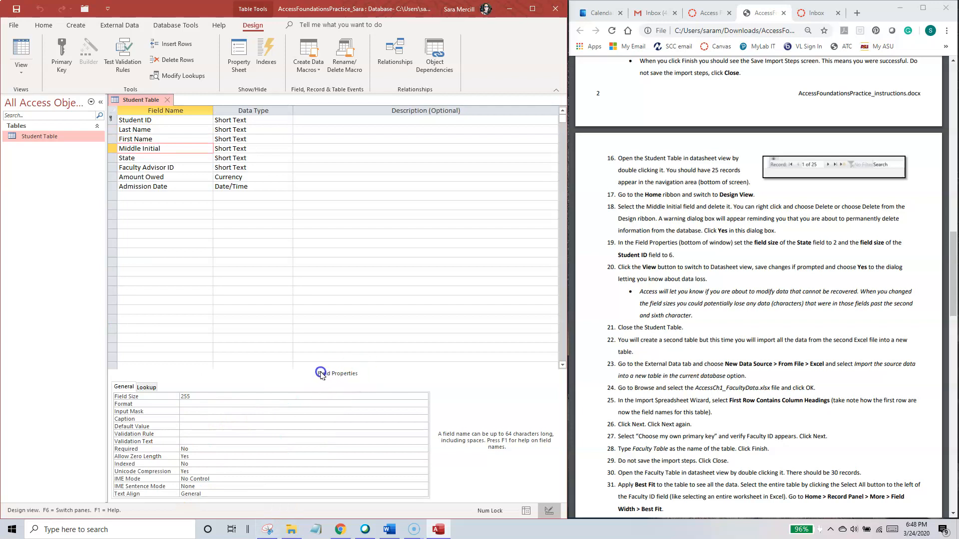
left_click(150, 140)
left_click(151, 130)
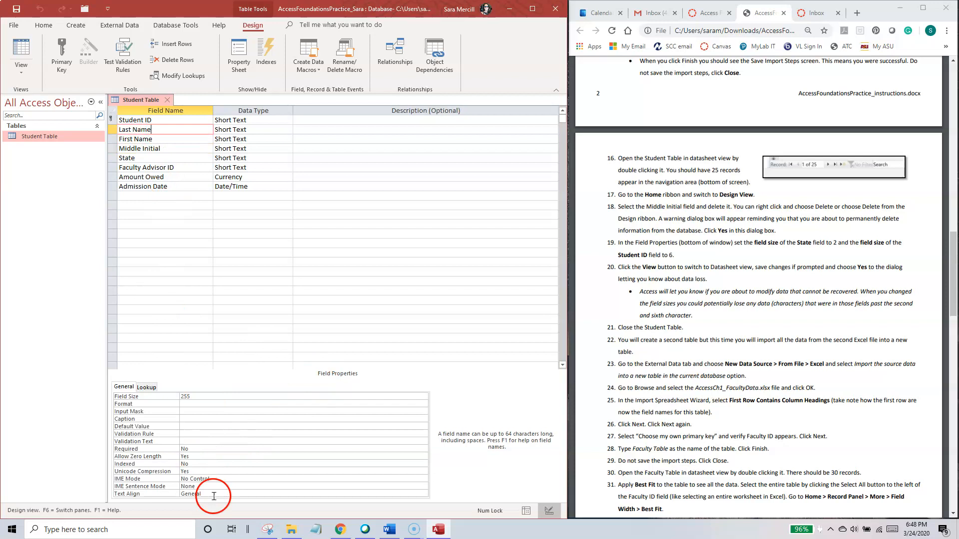
left_click(168, 121)
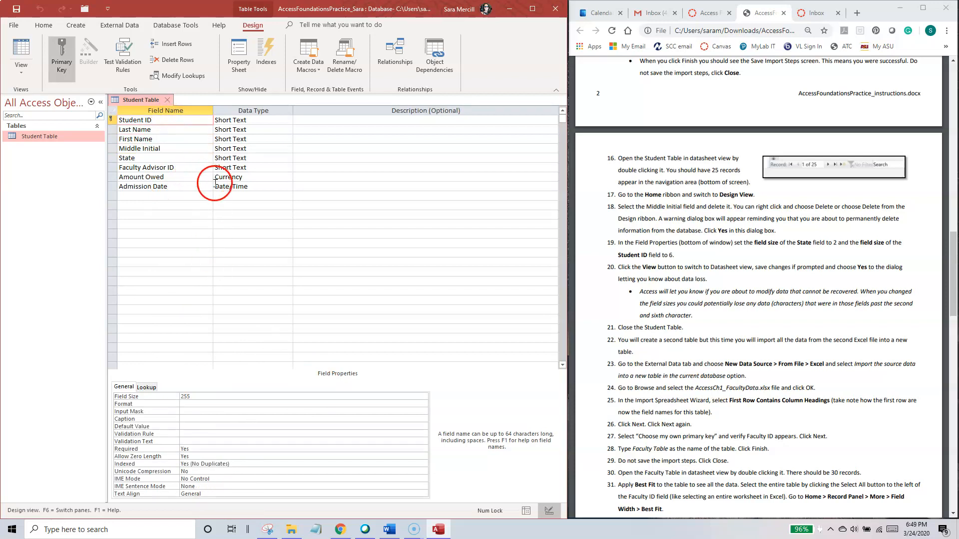
Step: Following instruction 18, delete the Middle Initial field from the Student Table and accept its permanent removal
left_click_drag(621, 208, 789, 230)
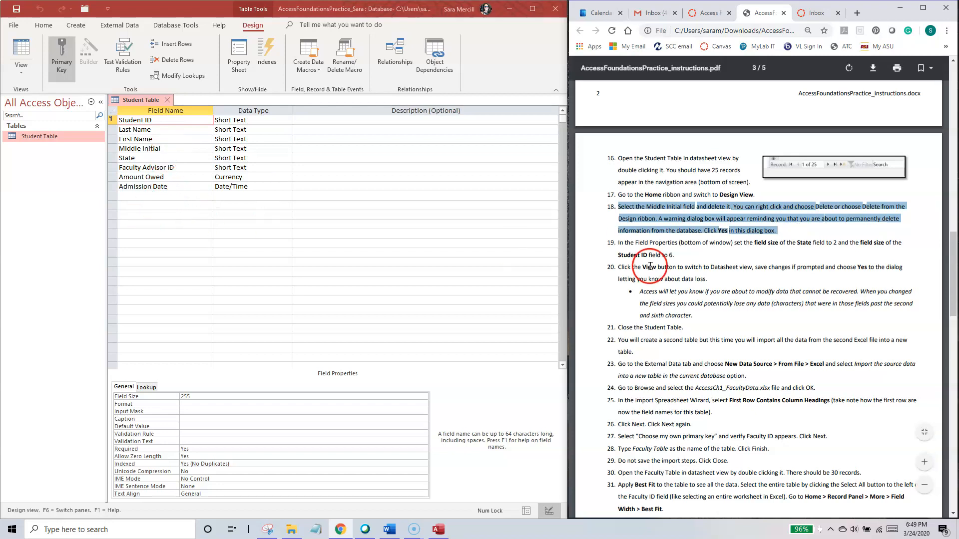
left_click(709, 248)
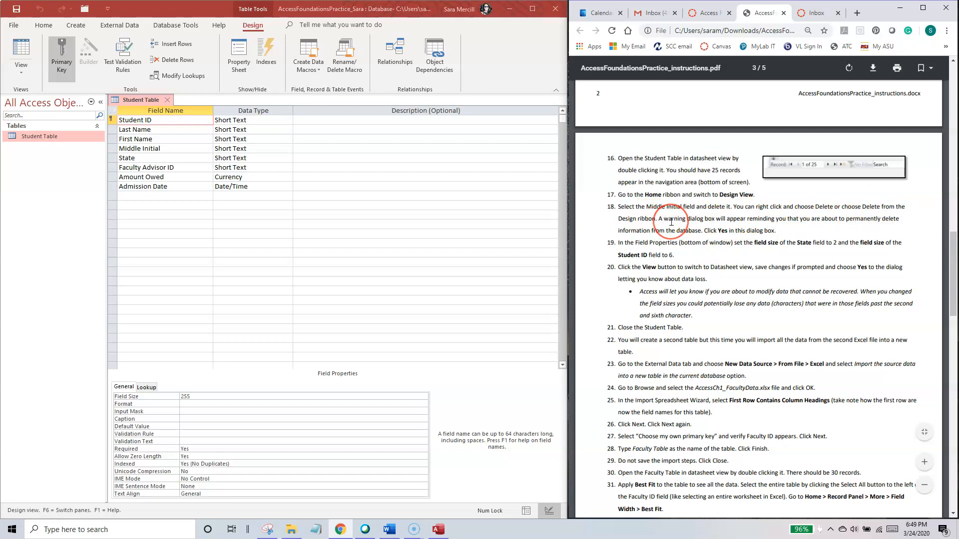
left_click(160, 148)
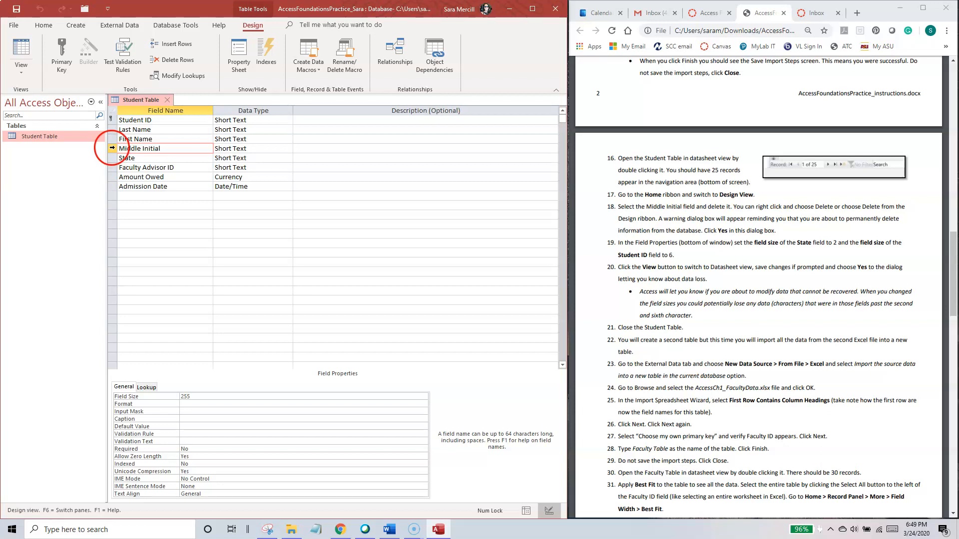
left_click(113, 148)
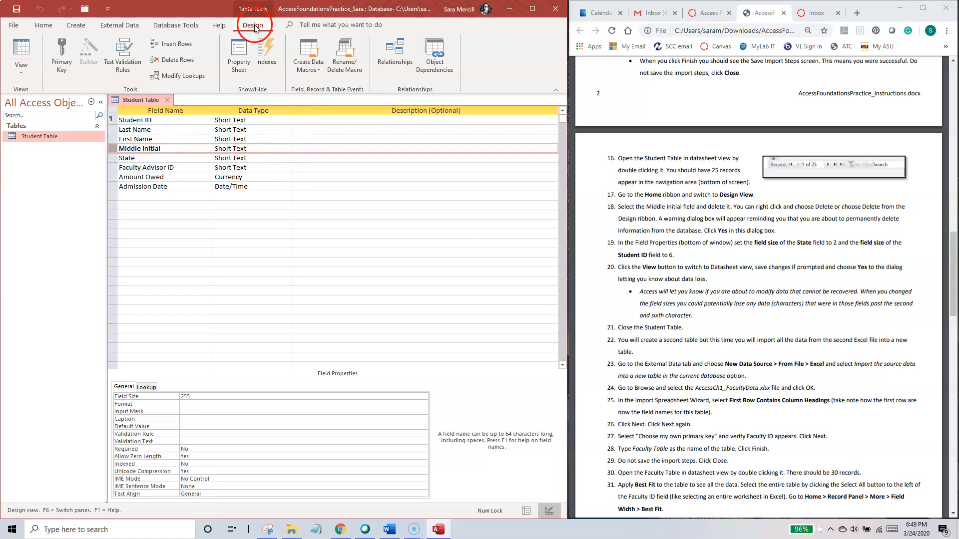
left_click(176, 61)
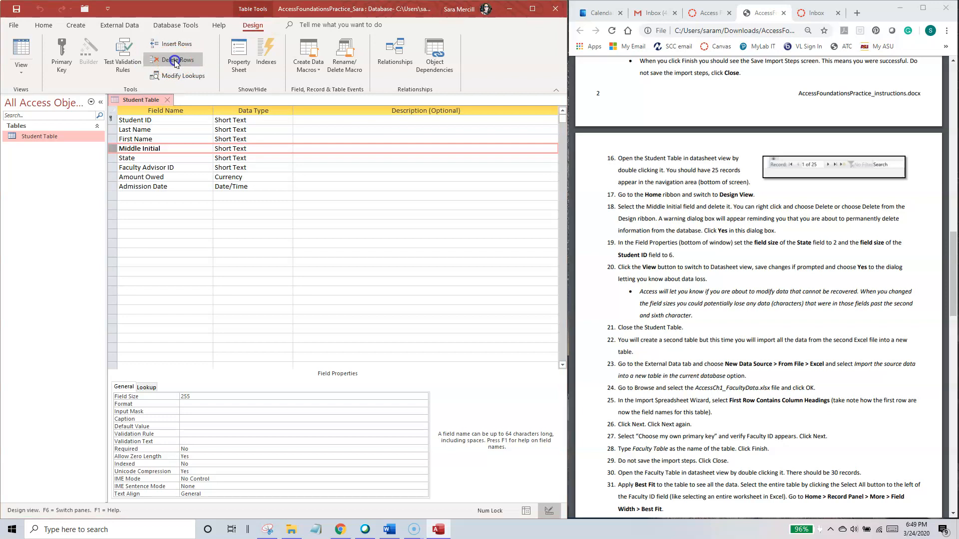
left_click_drag(342, 209, 300, 228)
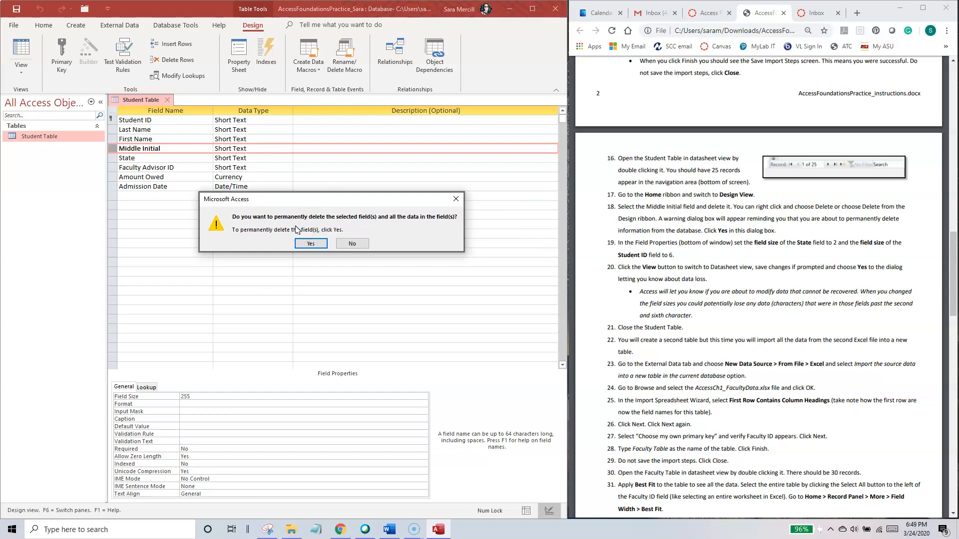
left_click(338, 221)
left_click(310, 244)
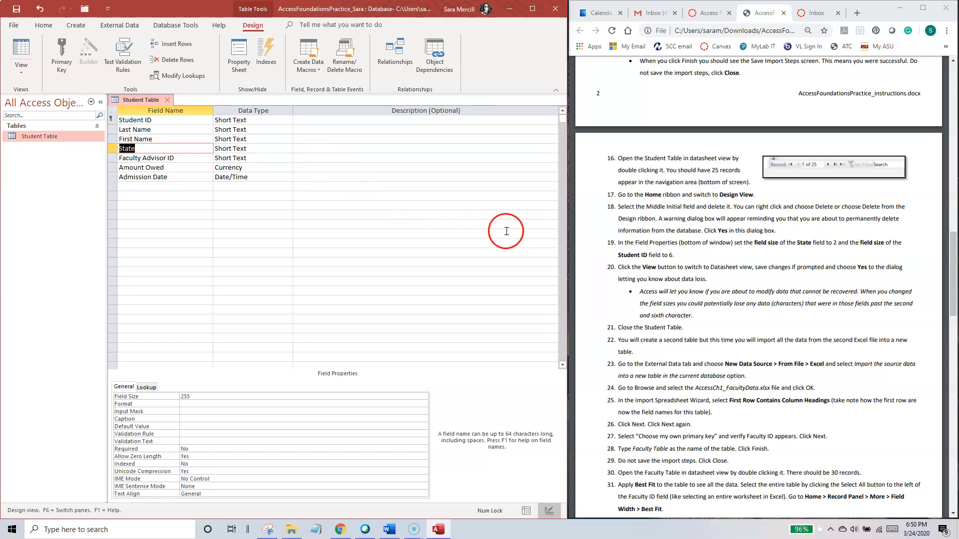
Step: Following instruction 19, set the field size of the State field to 2 and of the Student ID field to 6
left_click_drag(618, 243, 683, 254)
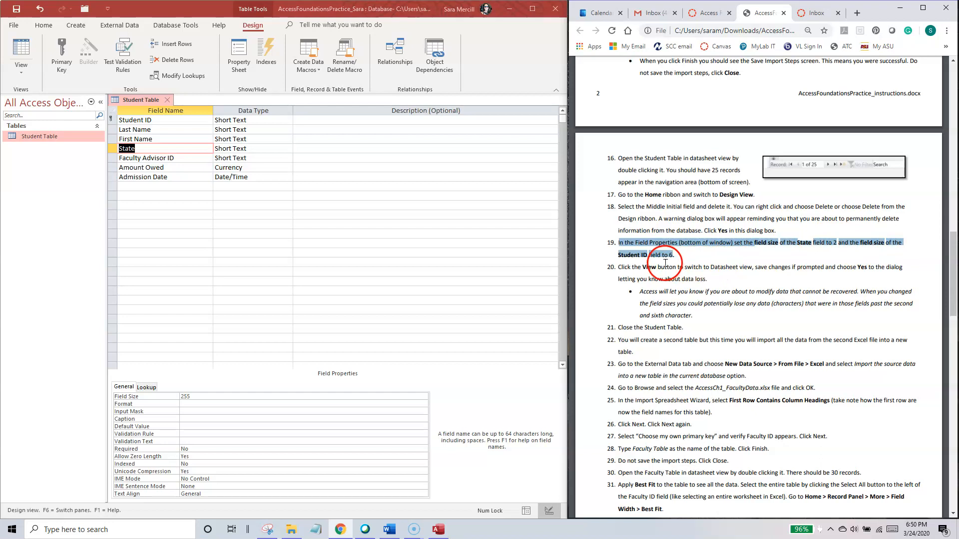
left_click(144, 149)
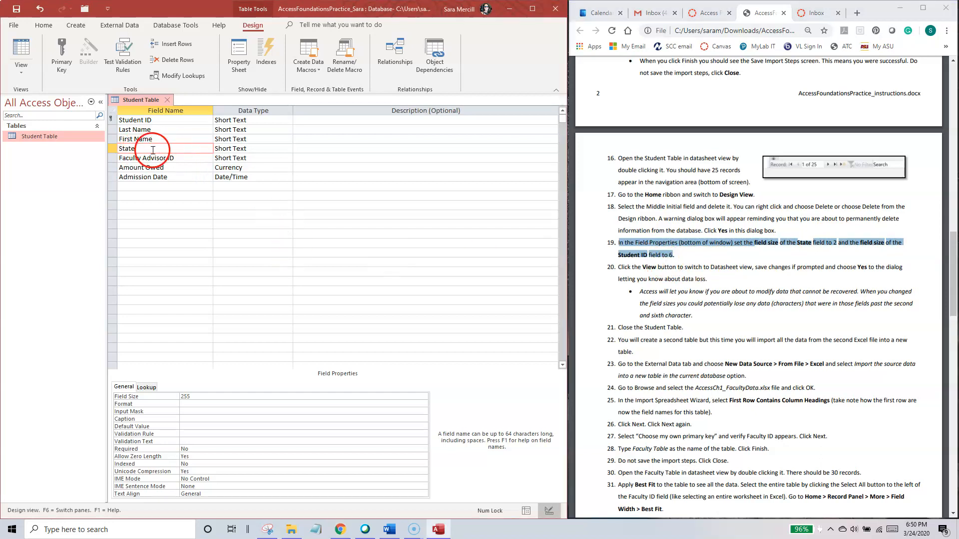
left_click(174, 397)
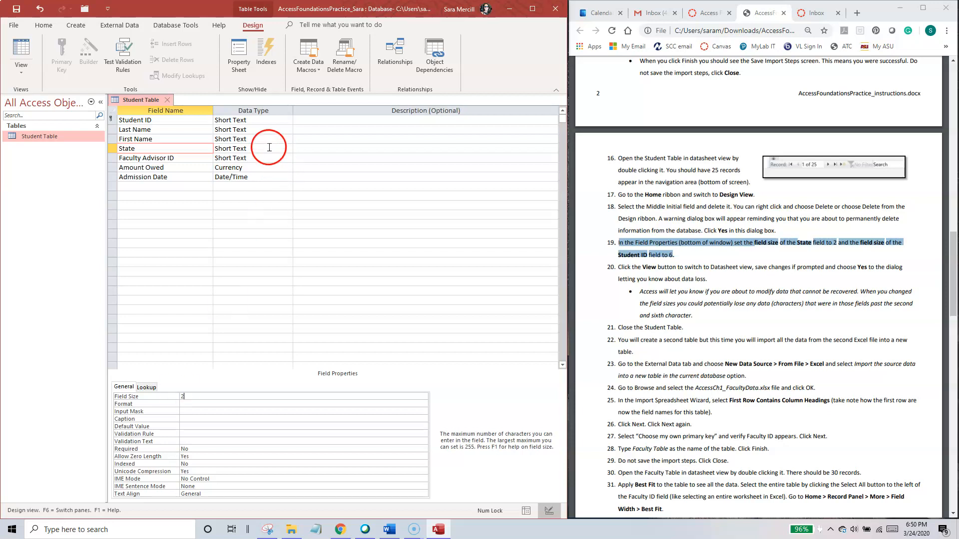
left_click(197, 121)
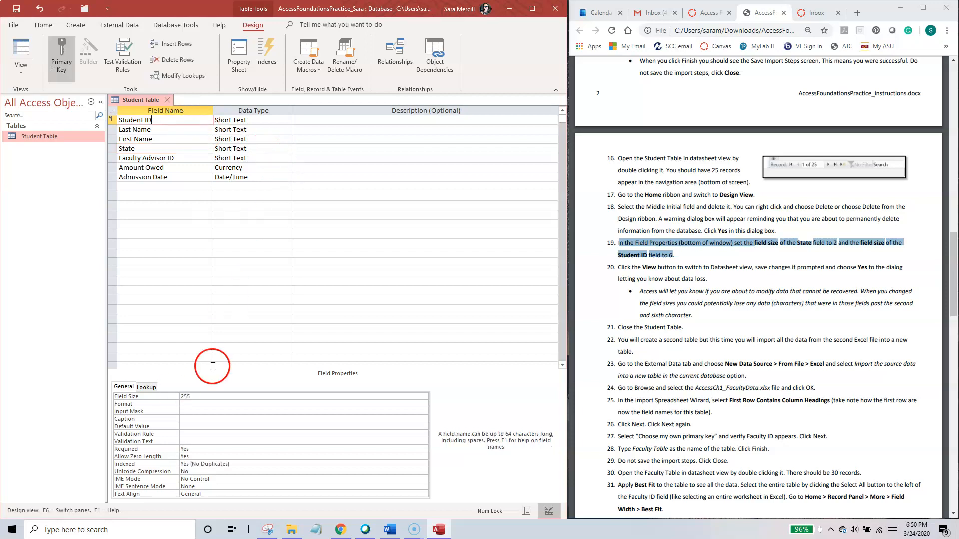
left_click(145, 396)
type("6")
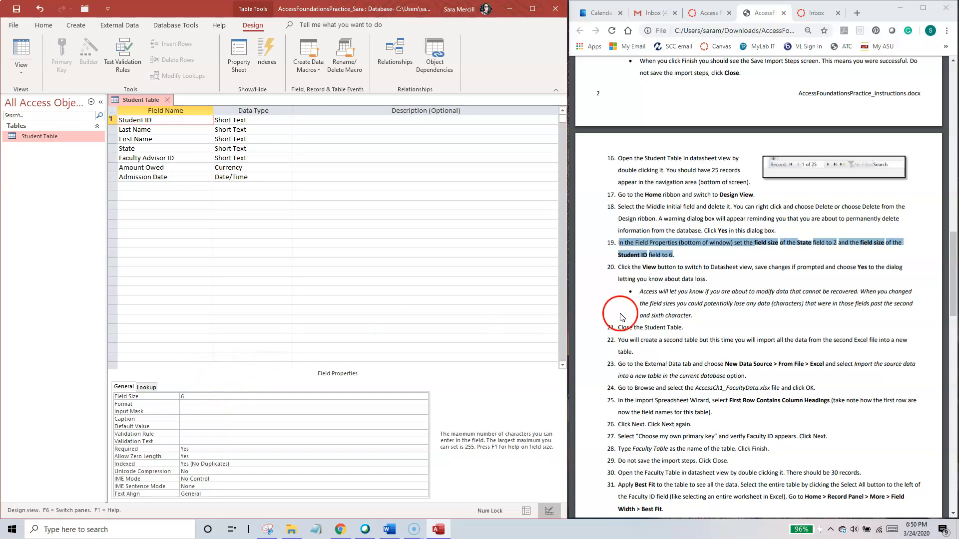
Step: Following instruction 20, switch the Student Table to Datasheet View, saving the design changes and accepting the possible data loss
left_click(33, 75)
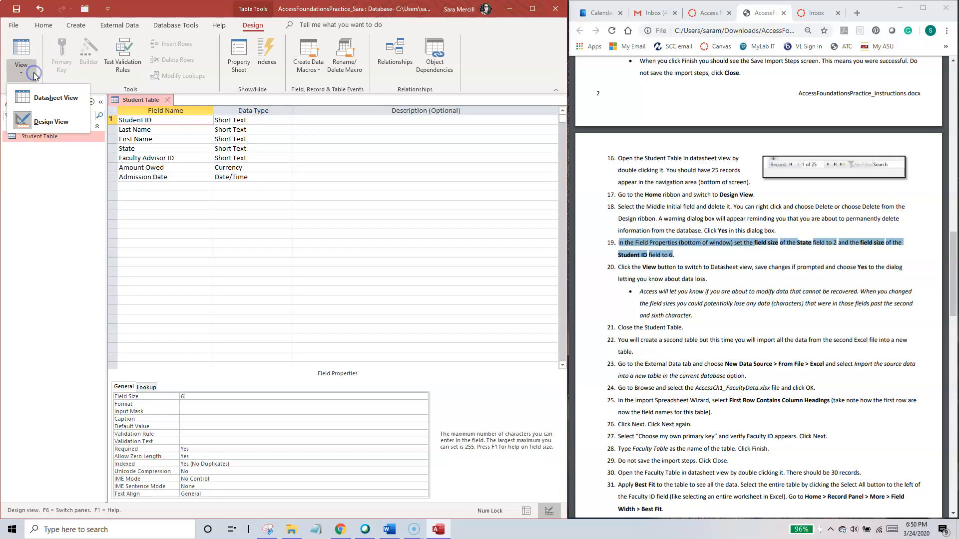
left_click(46, 99)
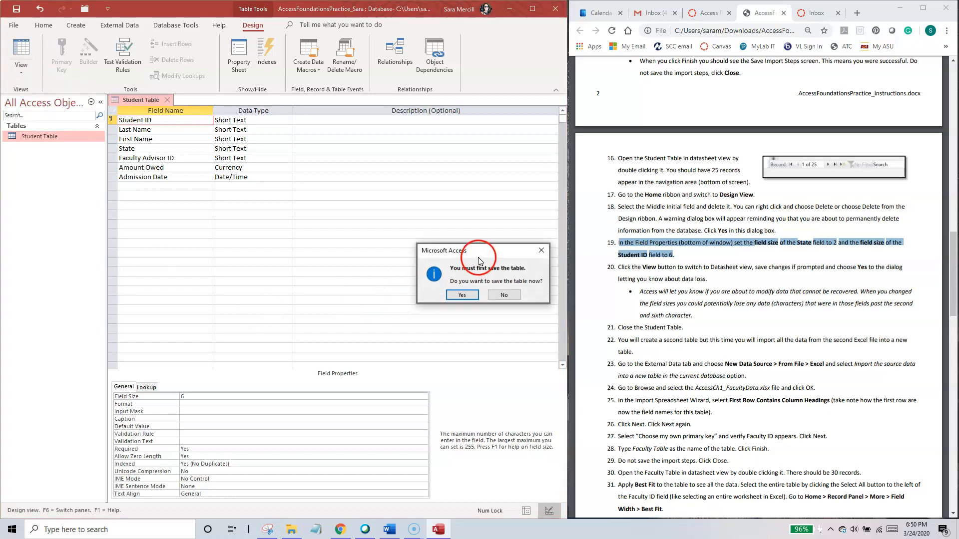
left_click_drag(479, 252, 383, 216)
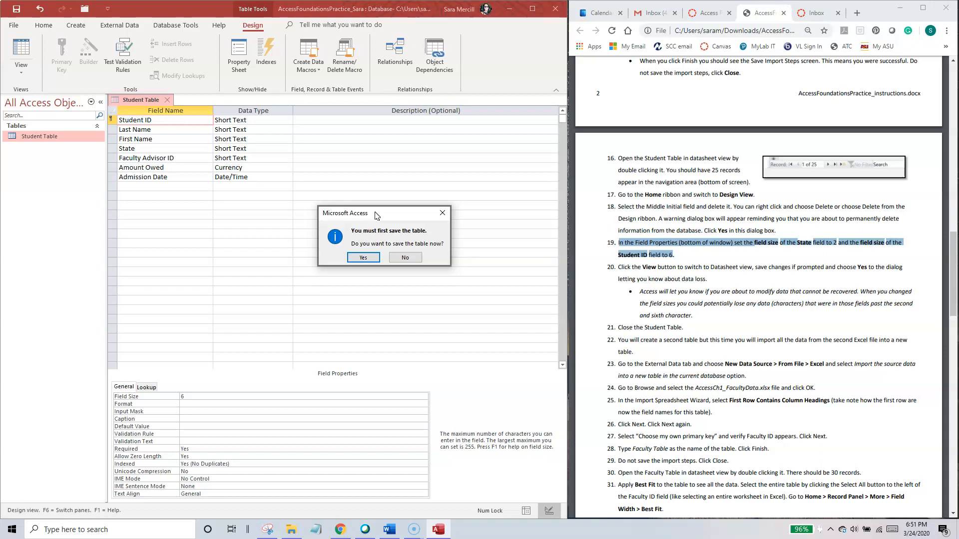
left_click(364, 257)
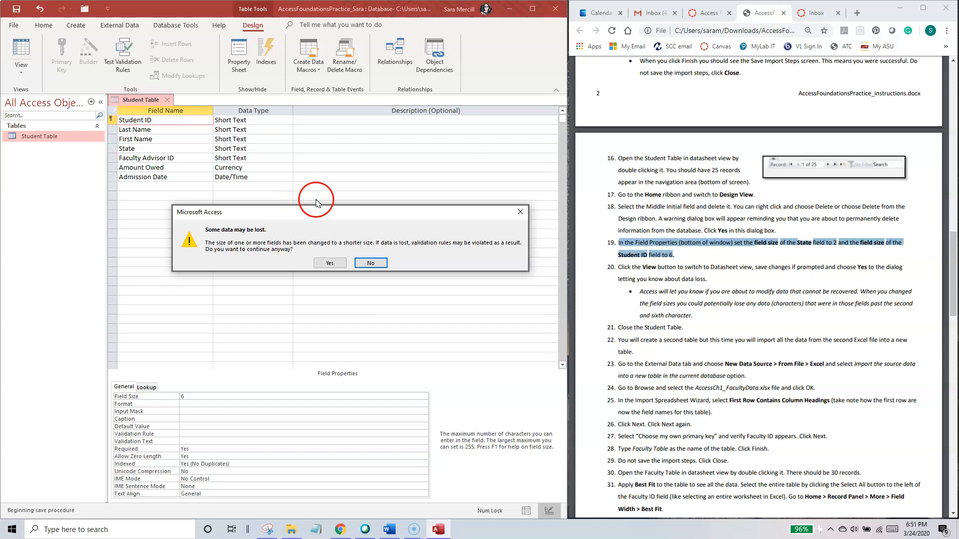
left_click(330, 263)
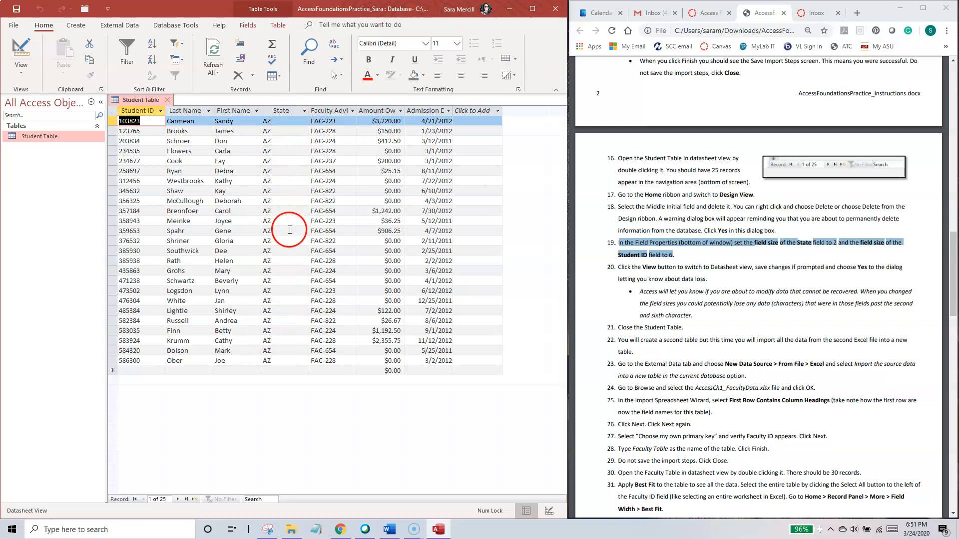
Step: Re-enter AZ as the State of the Student Table's first record and close the table as instruction 21 asks
left_click_drag(282, 119, 253, 121)
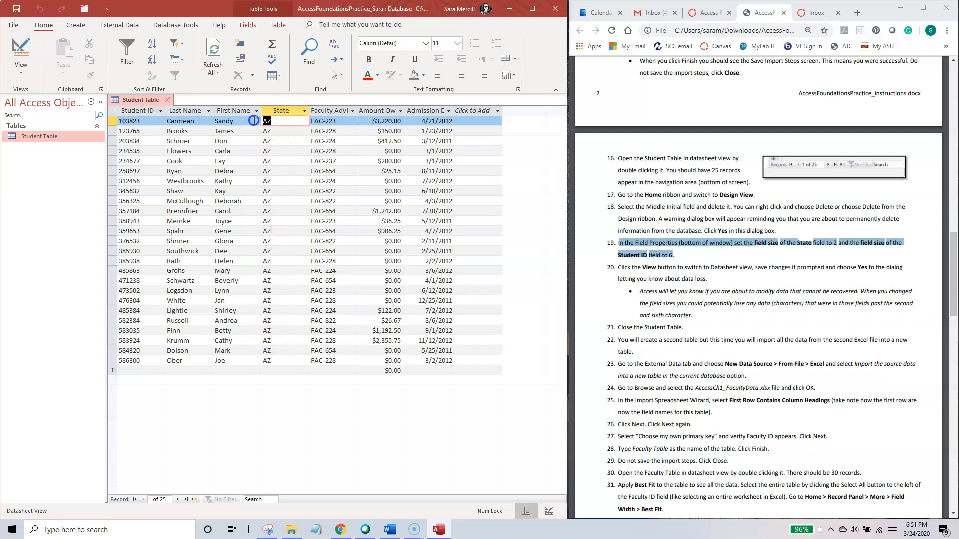
key("Delete")
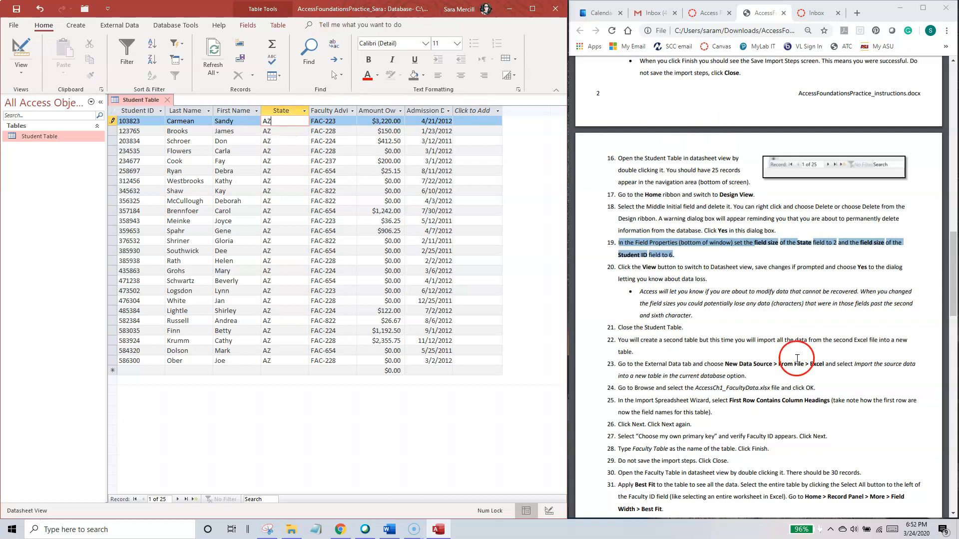
left_click(732, 255)
mouse_move(953, 287)
left_mouse_down()
mouse_move(953, 239)
mouse_move(955, 286)
left_mouse_up()
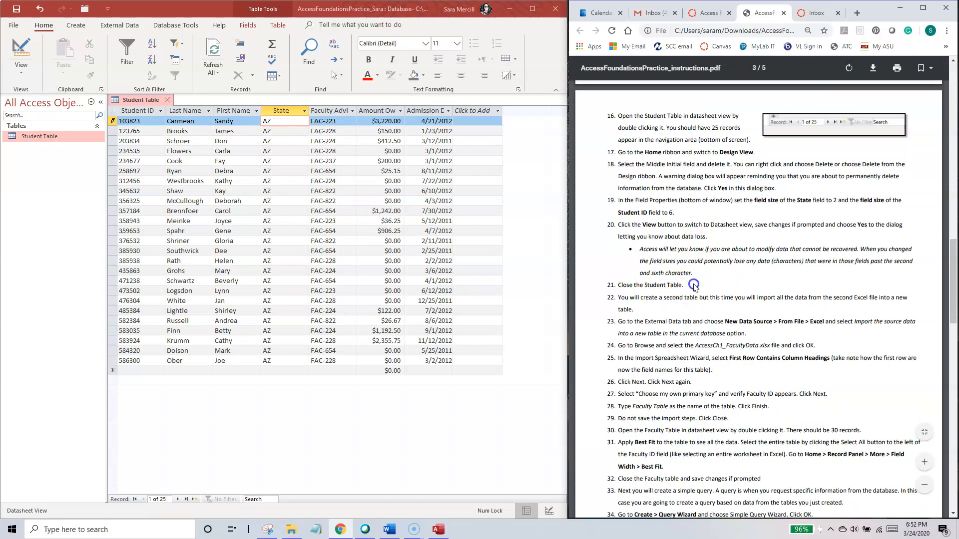
left_click(167, 99)
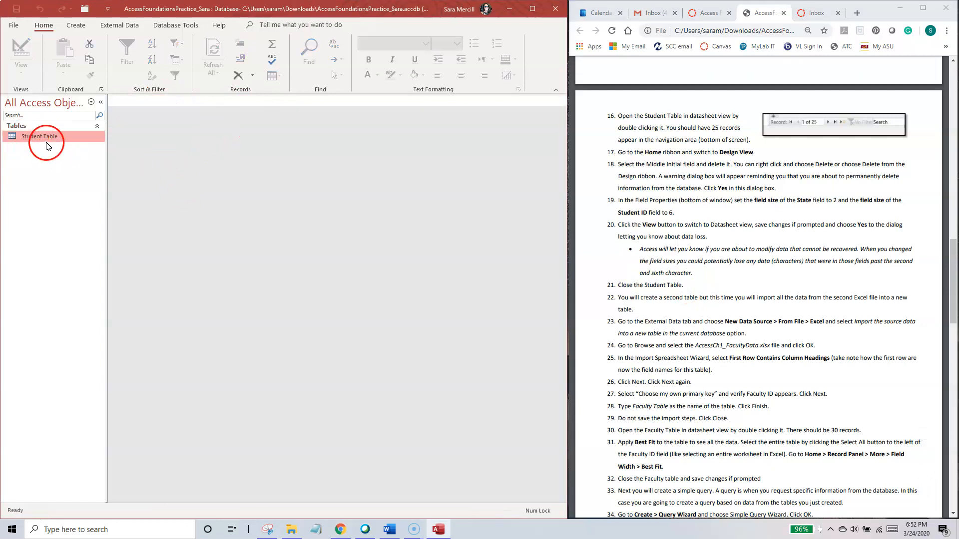
Step: Following instructions 22 to 24, start an Excel import of AccessCh1_FacultyData.xlsx from Downloads into a new table in the current database
double_click(661, 301)
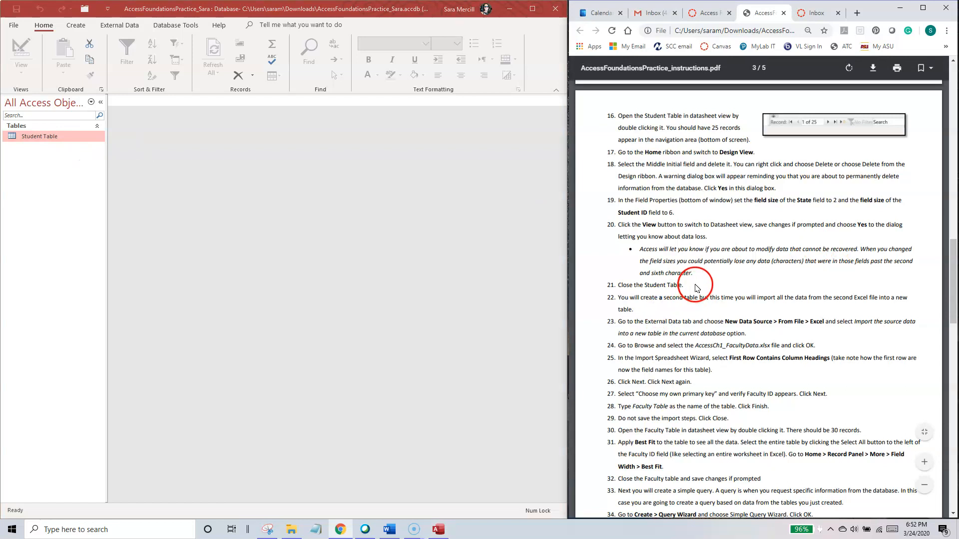
scroll(670, 302, "down", 3)
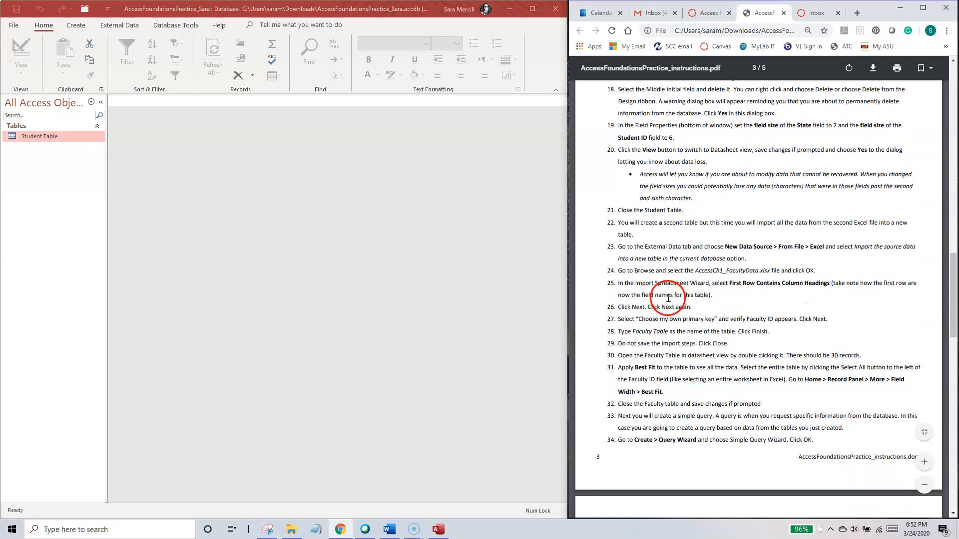
left_click(671, 173)
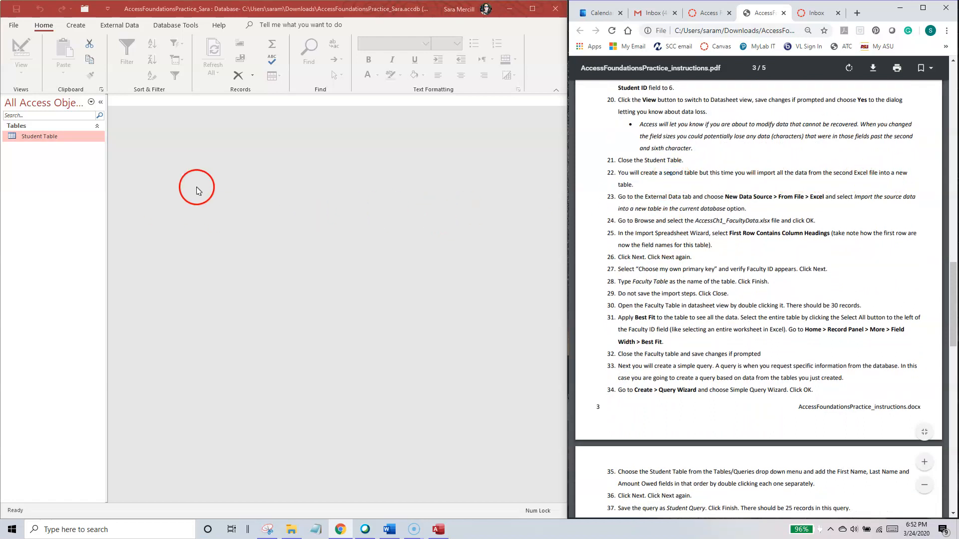
left_click(119, 25)
left_click(20, 56)
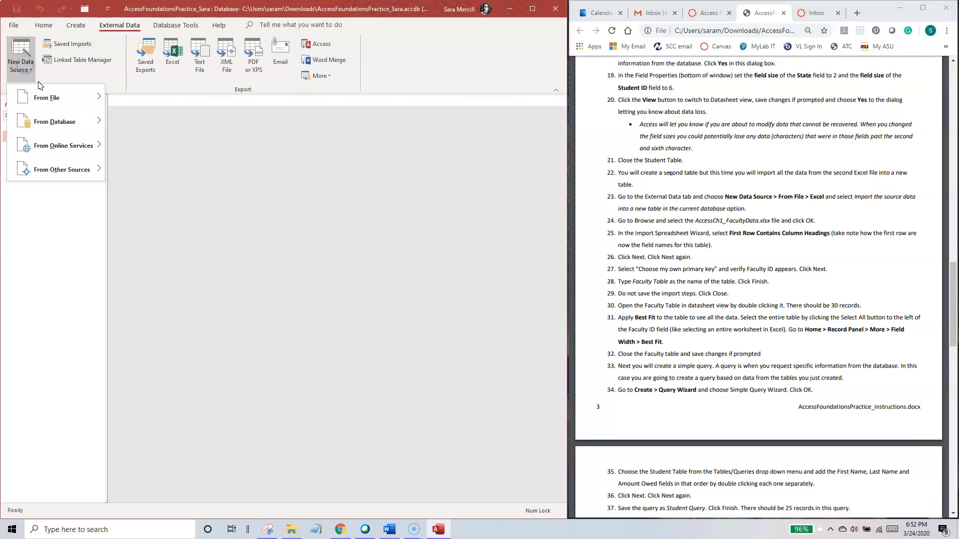
mouse_move(45, 95)
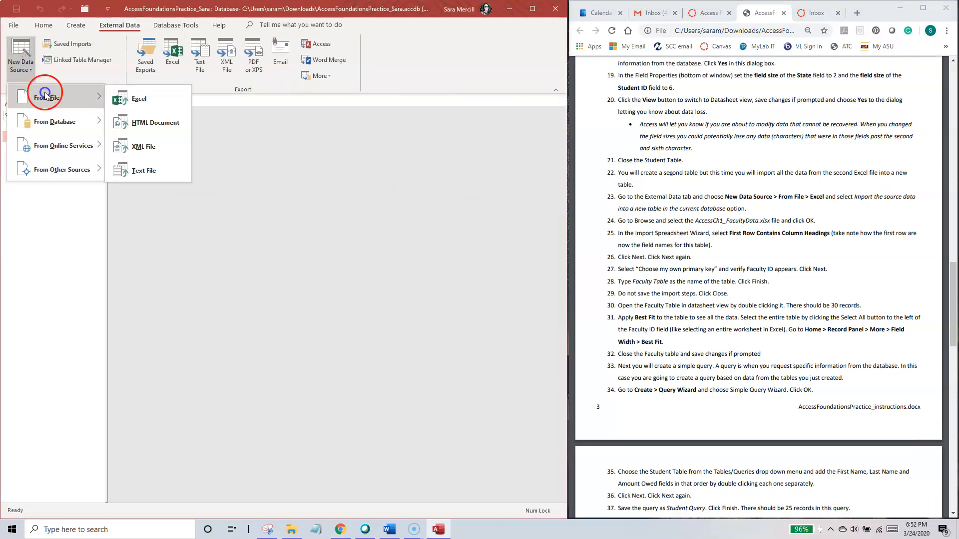
left_click(142, 99)
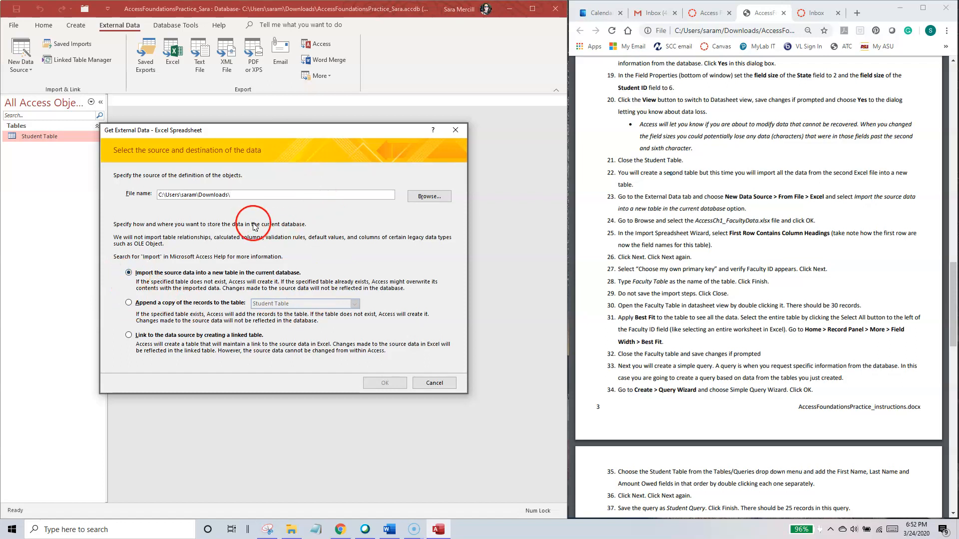
left_click(431, 197)
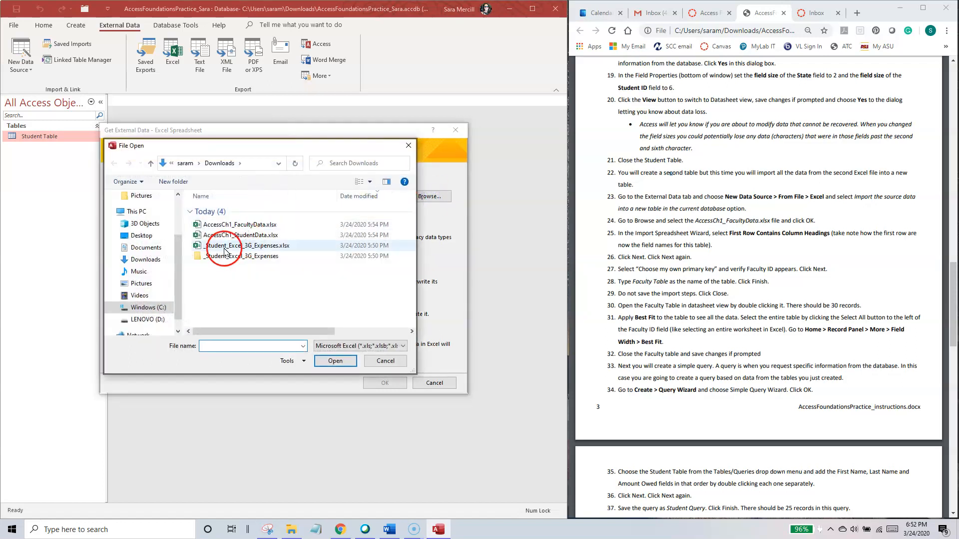
double_click(252, 229)
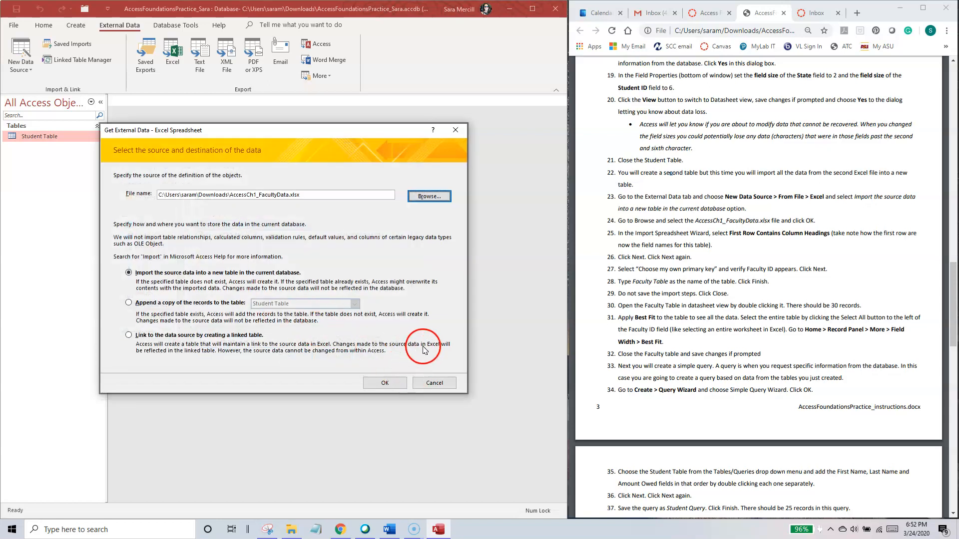
left_click_drag(305, 130, 328, 121)
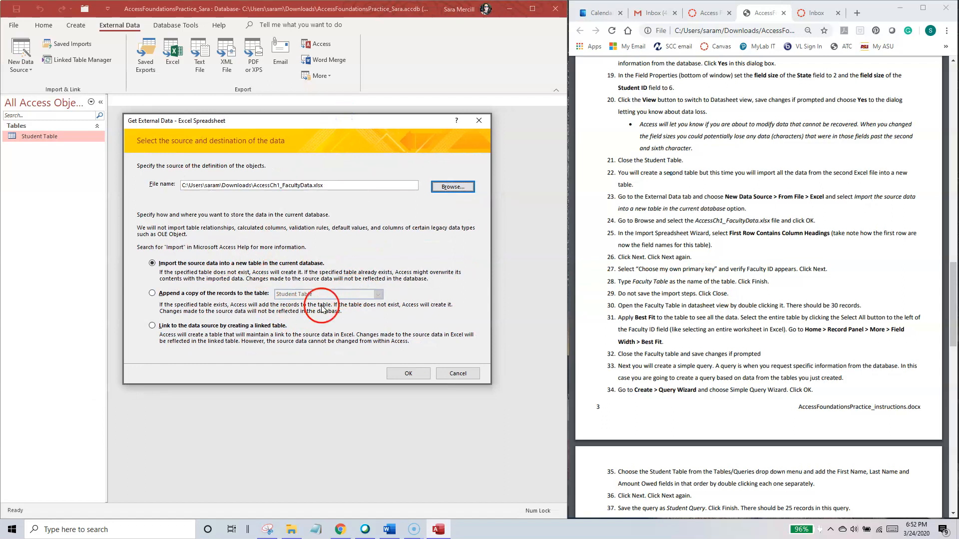
left_click(409, 373)
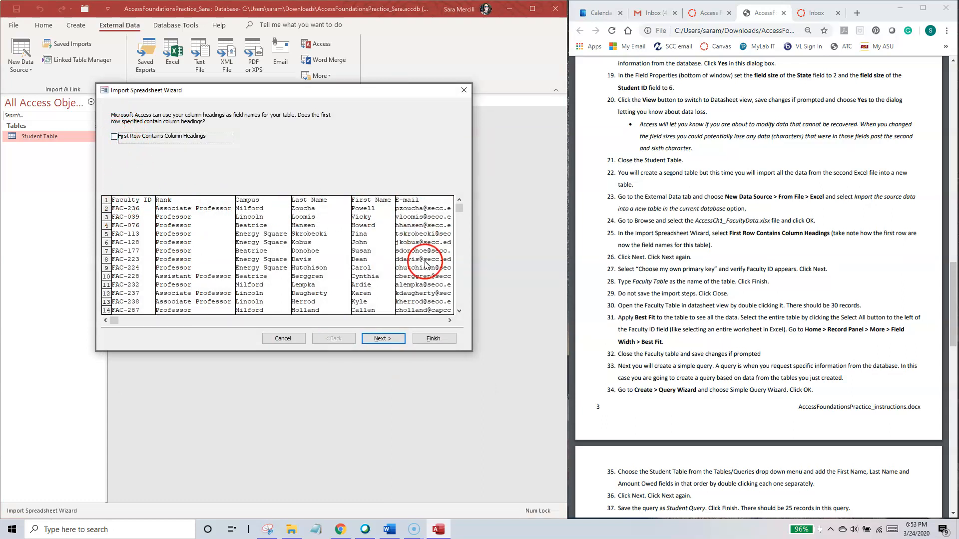
Step: Set the import to treat the first row as column headings and keep the default field options
left_click(114, 137)
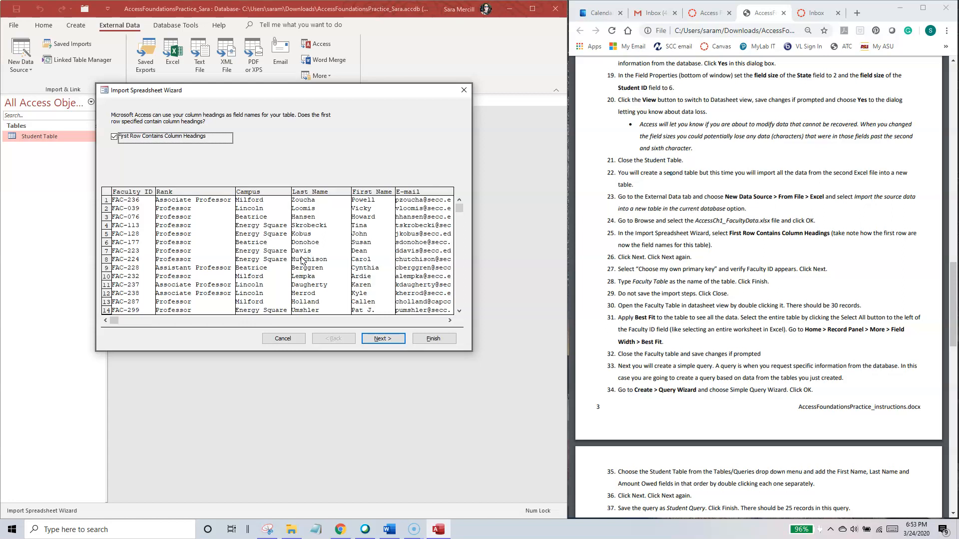
left_click(382, 338)
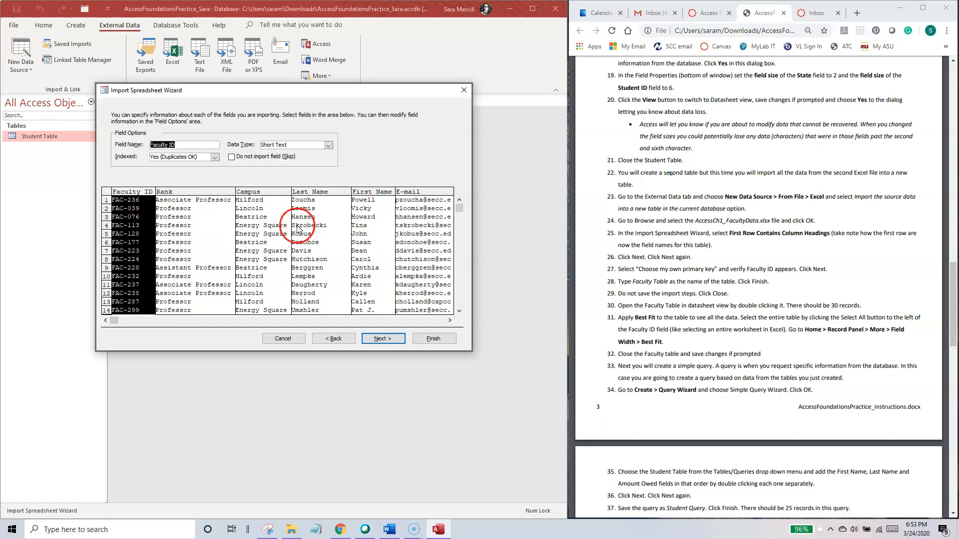
left_click(384, 339)
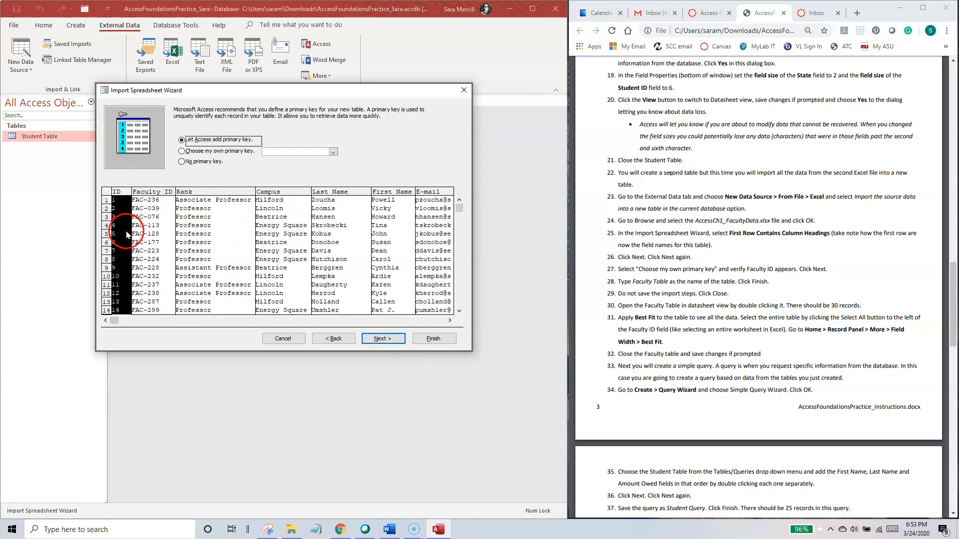
Step: Choose Faculty ID as the imported table's own primary key
left_click(192, 151)
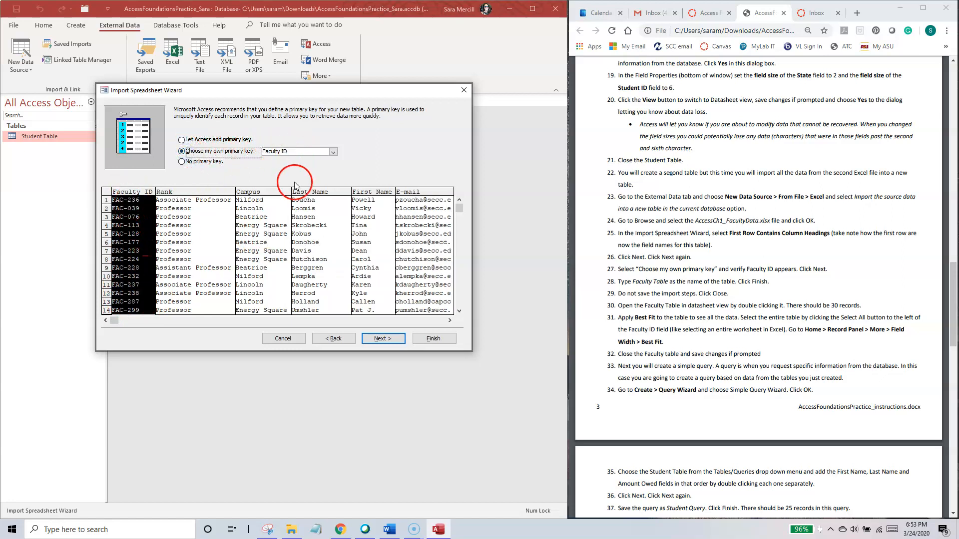
left_click(334, 153)
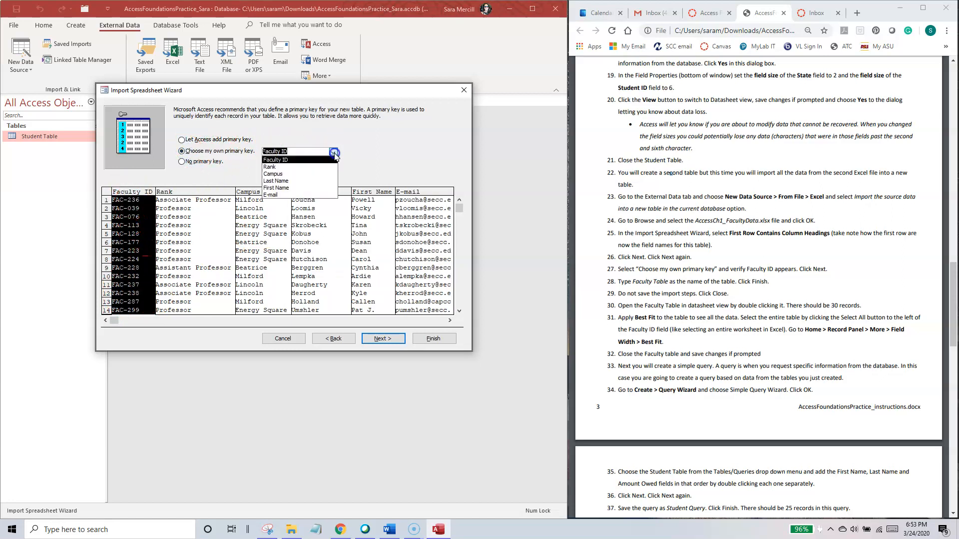
left_click(283, 160)
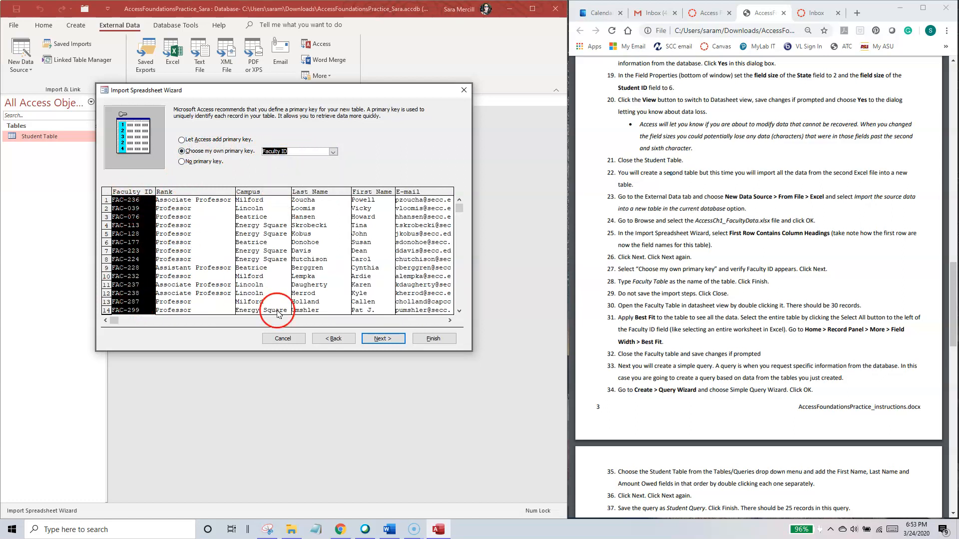
Step: Name the imported table Faculty Table and finish the import without saving the import steps
left_click(391, 341)
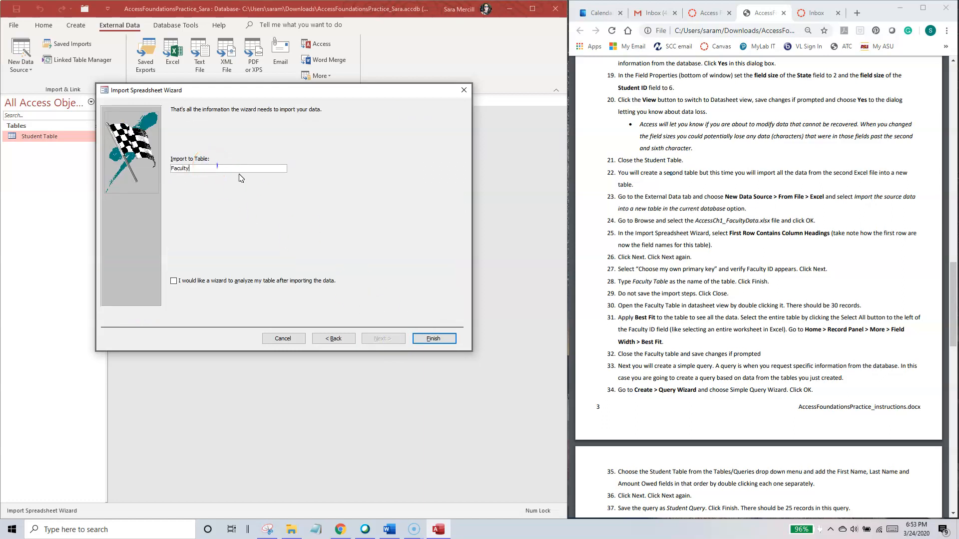
left_click(434, 339)
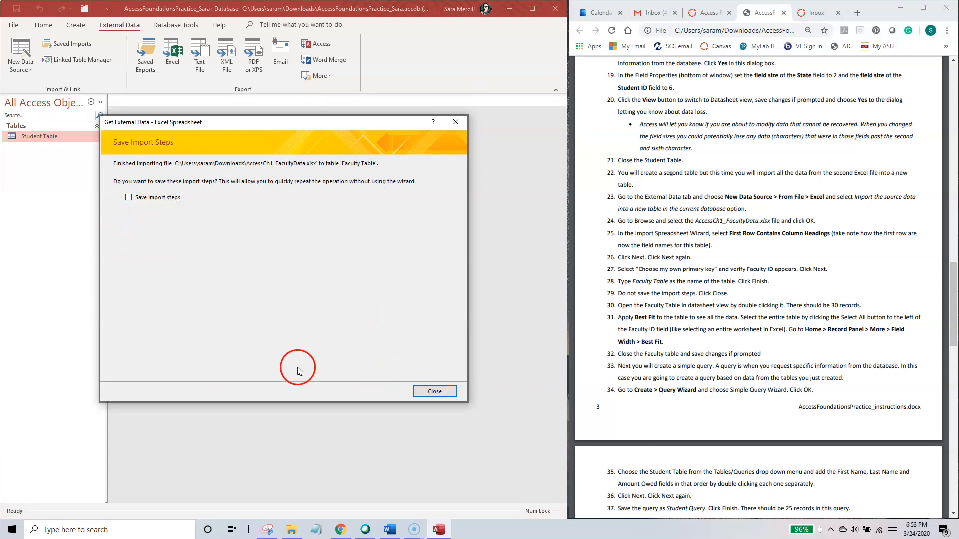
left_click(434, 392)
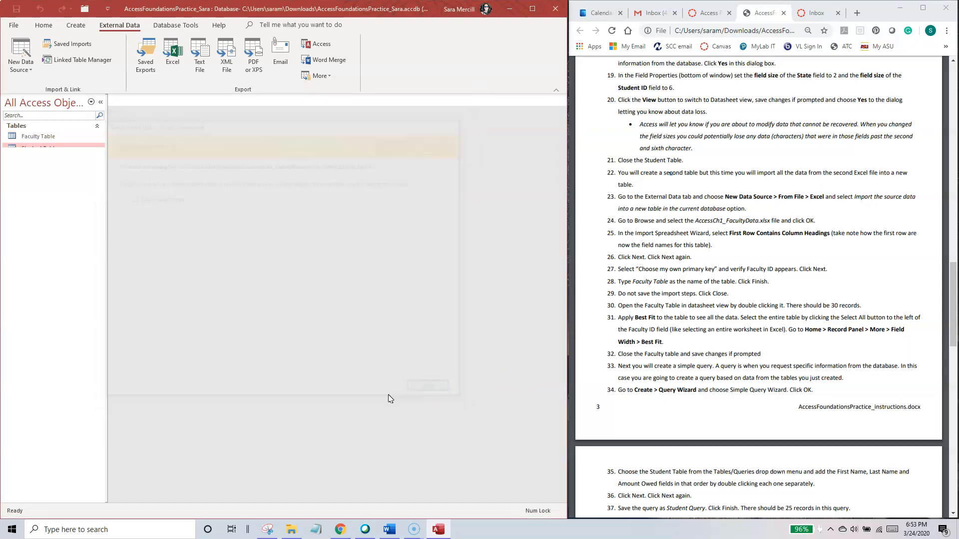
Step: Open the Faculty Table in Datasheet View and look over its columns from Faculty ID to E-mail
double_click(45, 136)
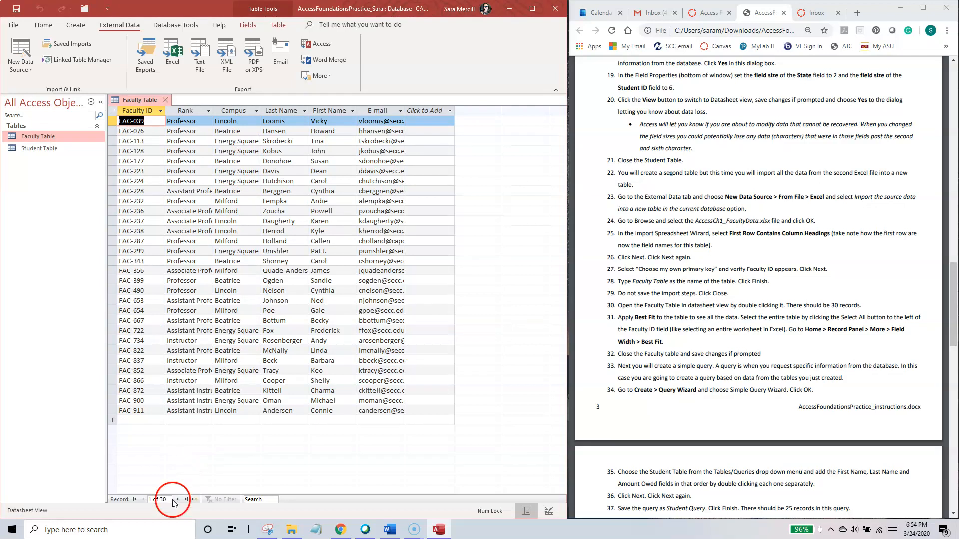
left_click(146, 110)
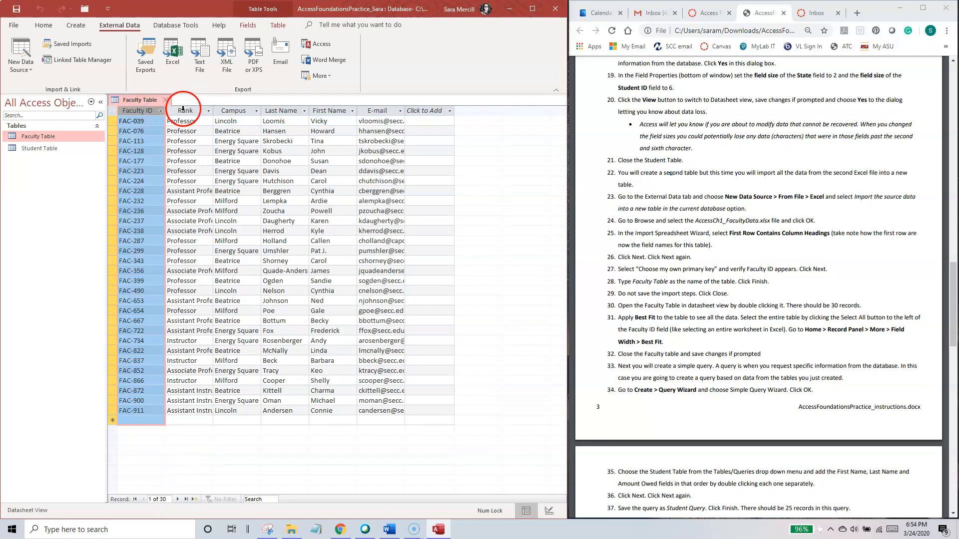
left_click(185, 110)
left_click(233, 110)
left_click(284, 111)
left_click(331, 111)
left_click(380, 110)
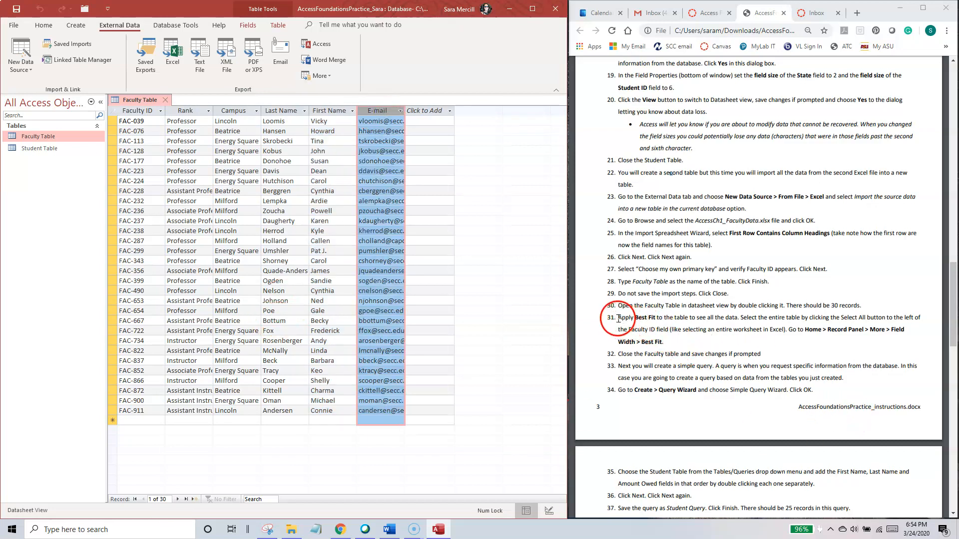
left_click(332, 251)
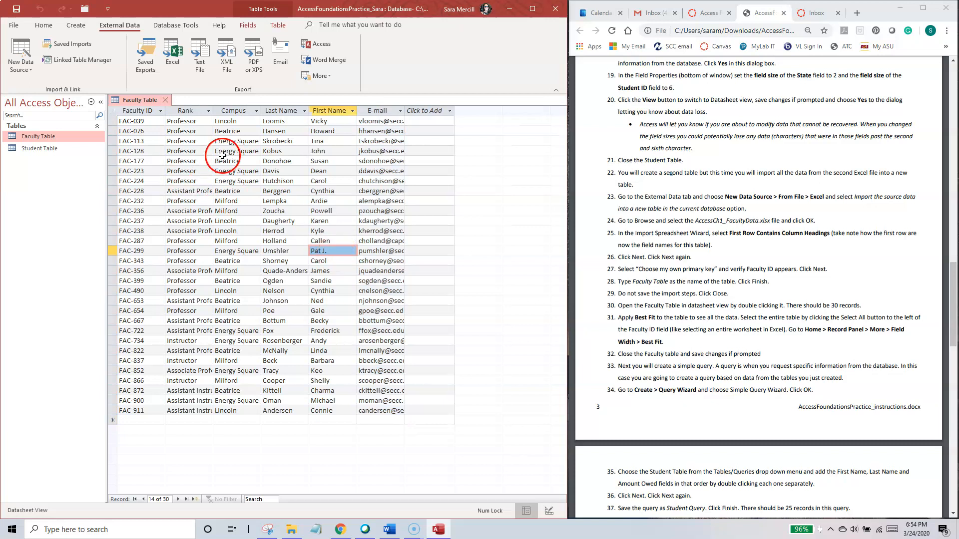
Step: Apply Best Fit to the width of all Faculty Table columns and close the table, saving the layout changes
left_click(114, 114)
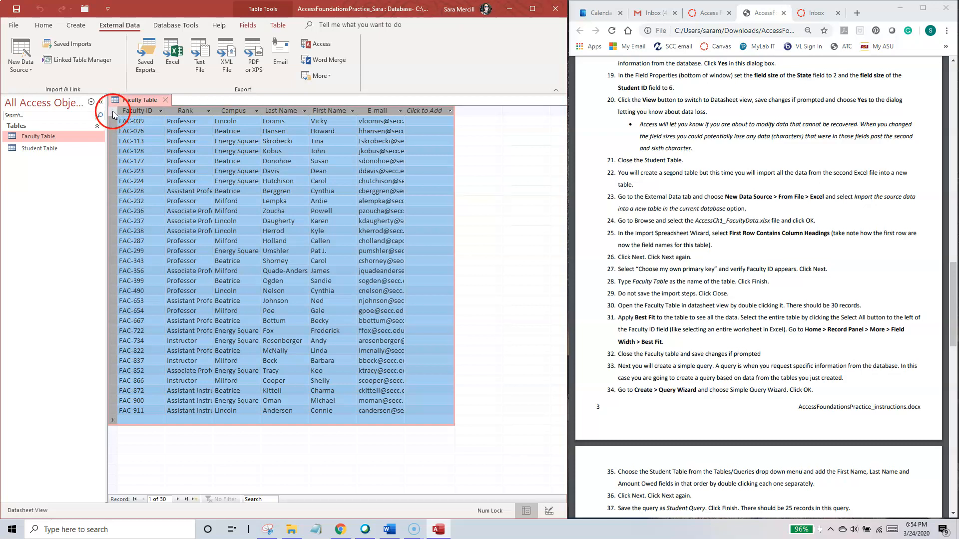
left_click(50, 27)
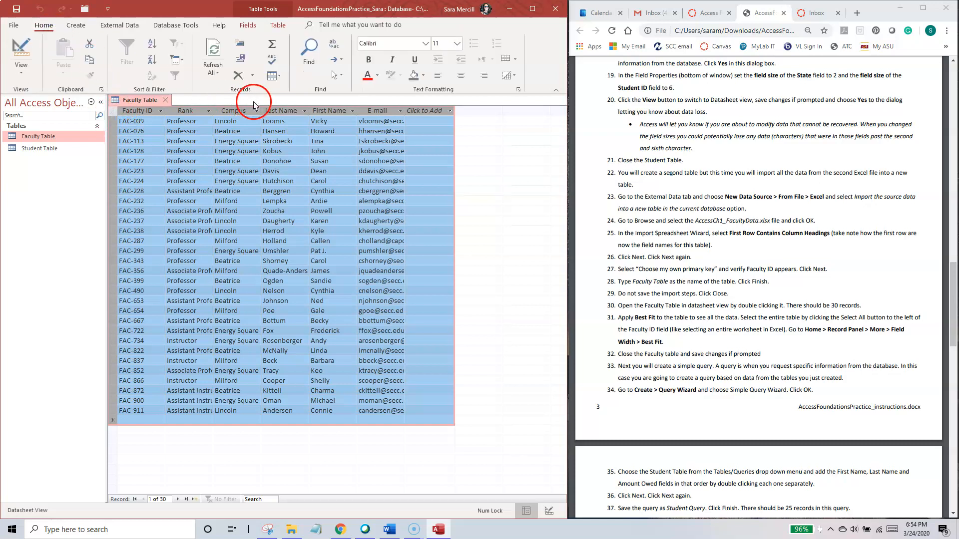
left_click(280, 79)
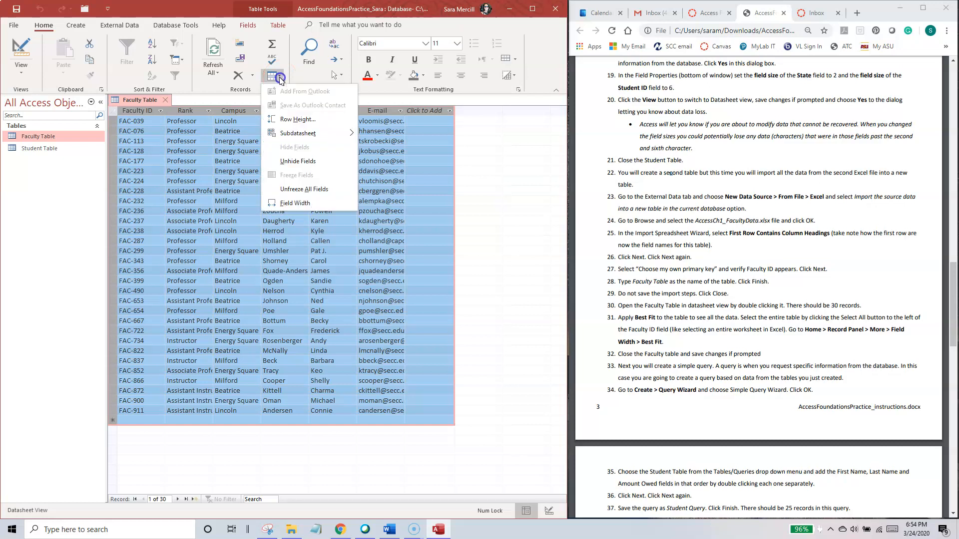
left_click(296, 203)
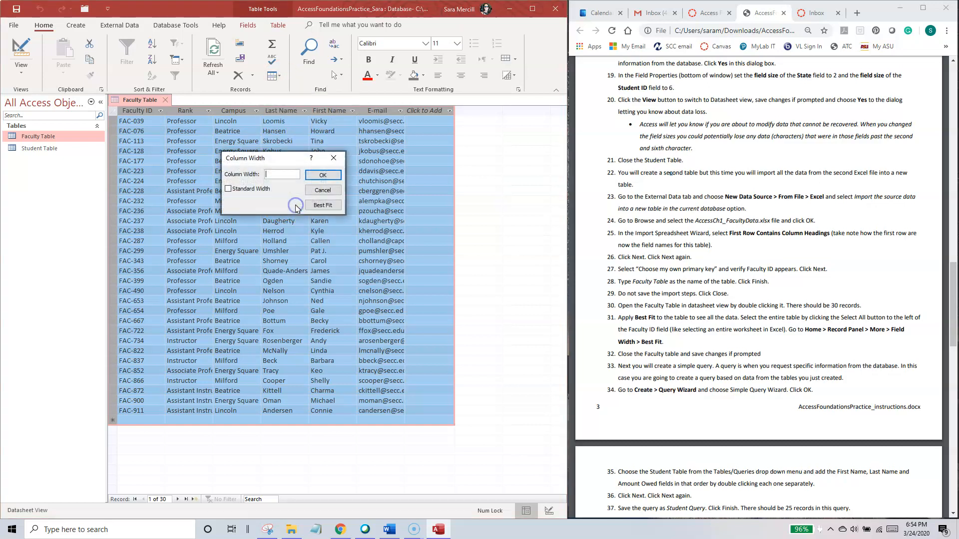
left_click(319, 206)
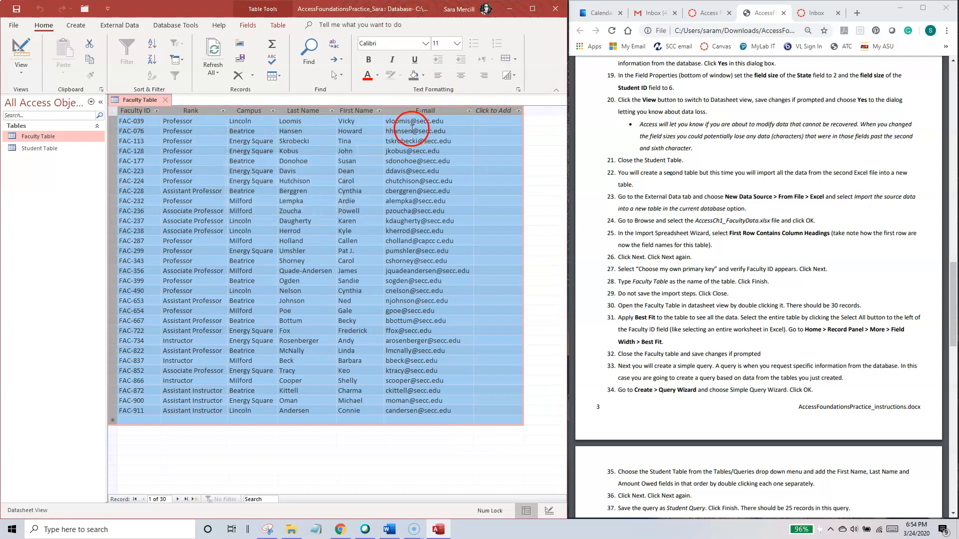
left_click(166, 100)
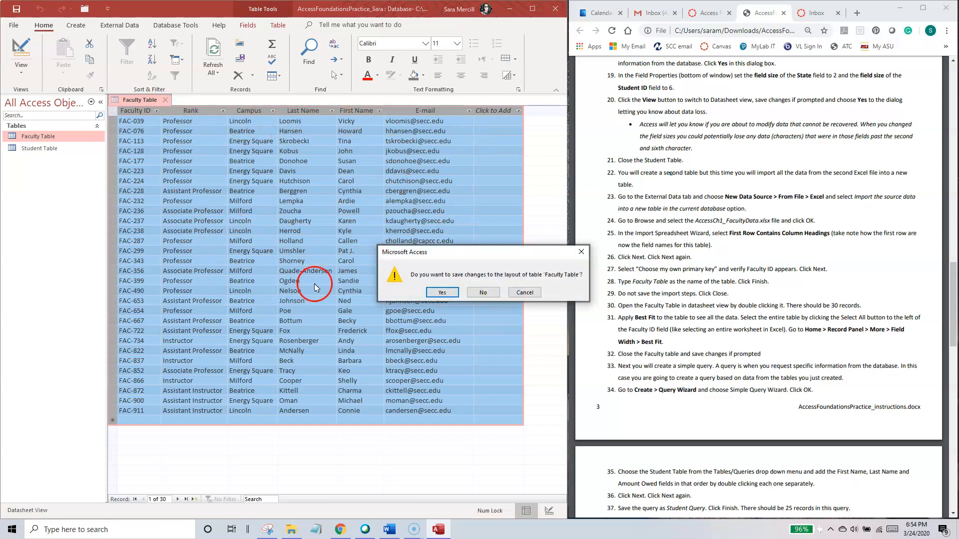
left_click(443, 293)
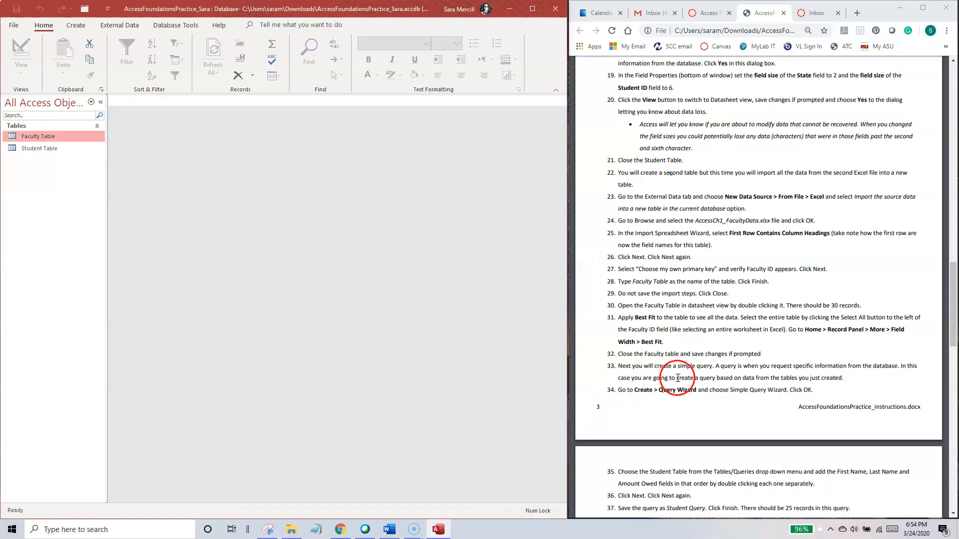
Step: Read instructions 33 and 34 in the PDF about creating a simple query from the tables
scroll(665, 380, "down", 1)
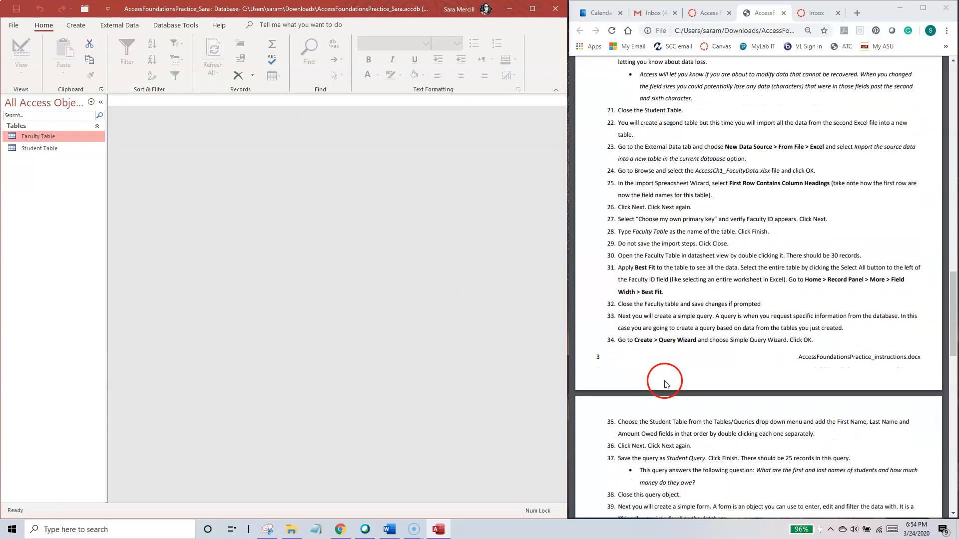
left_click_drag(620, 319, 832, 335)
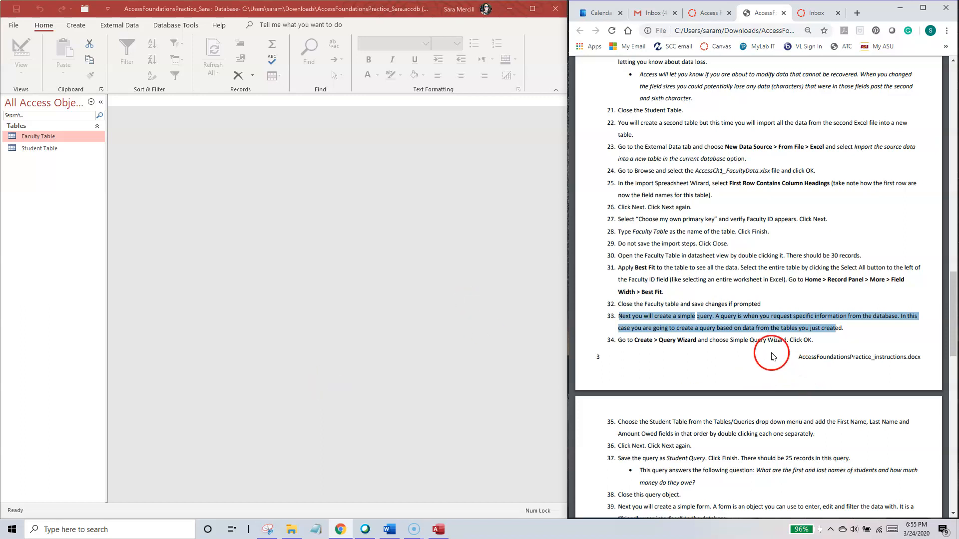
left_click(778, 367)
mouse_move(953, 285)
left_mouse_down()
mouse_move(952, 309)
mouse_move(954, 292)
left_mouse_up()
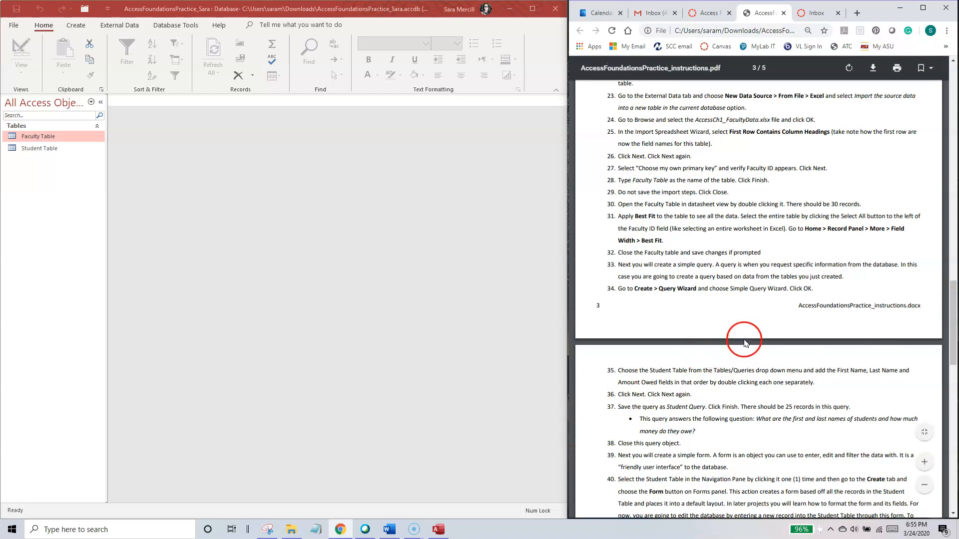
left_click_drag(619, 265, 683, 266)
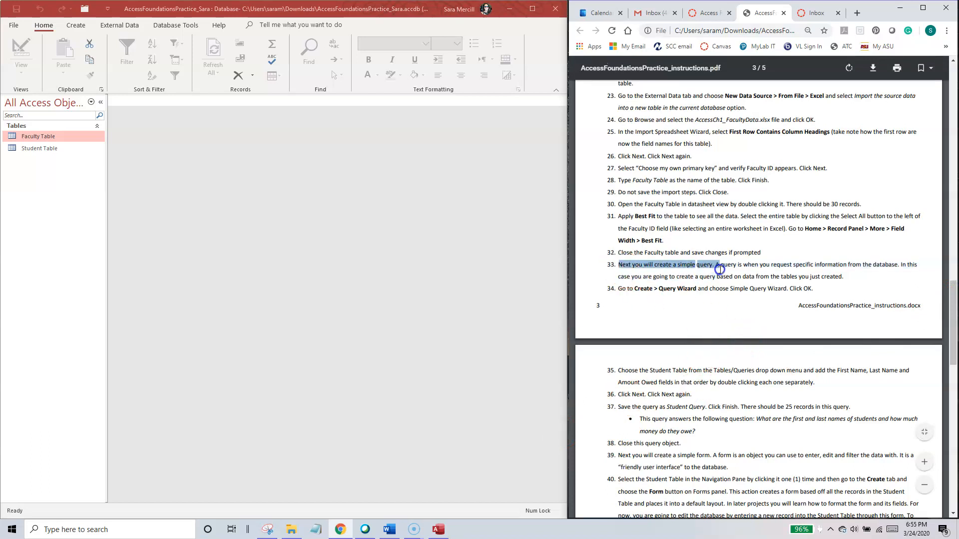
left_click_drag(814, 269, 850, 289)
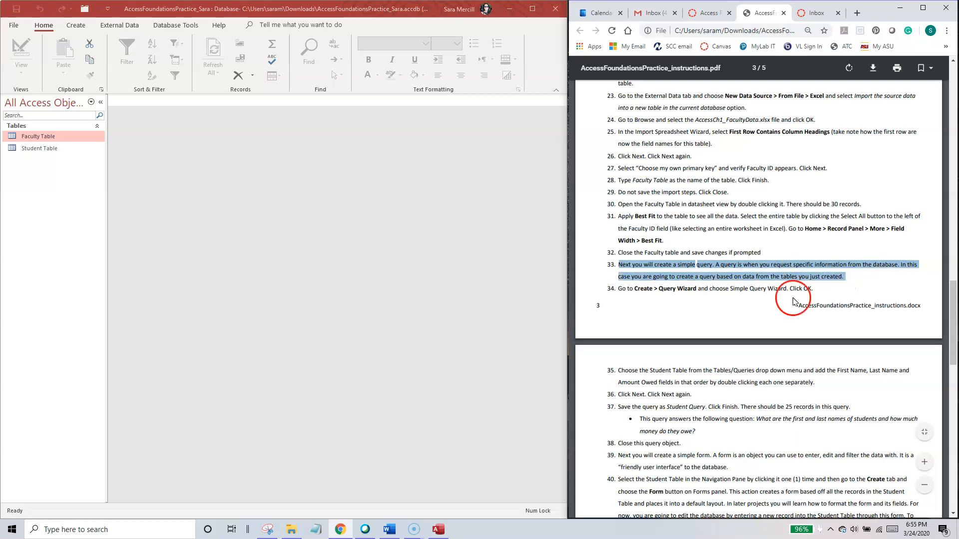
left_click(458, 334)
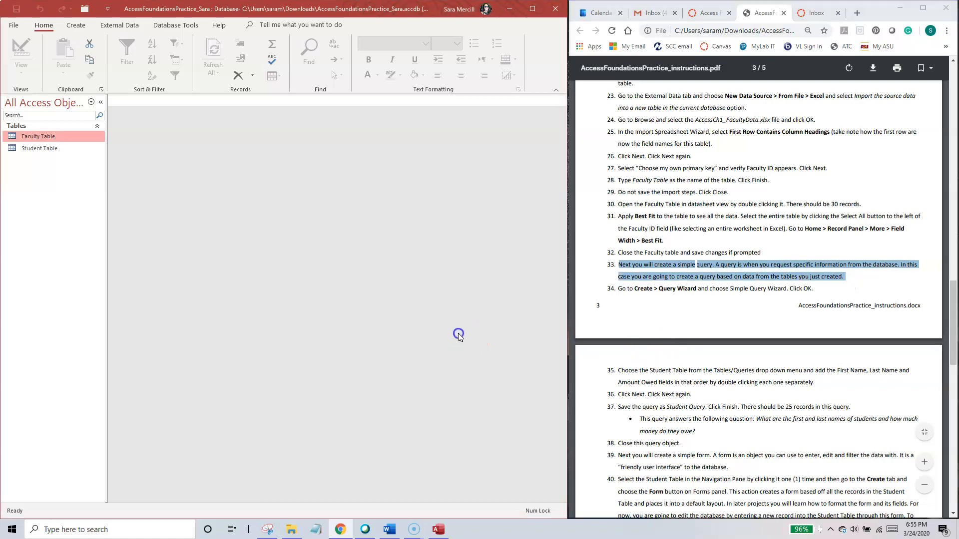
Step: Start the Simple Query Wizard and choose the Student Table as the query's source
left_click(80, 26)
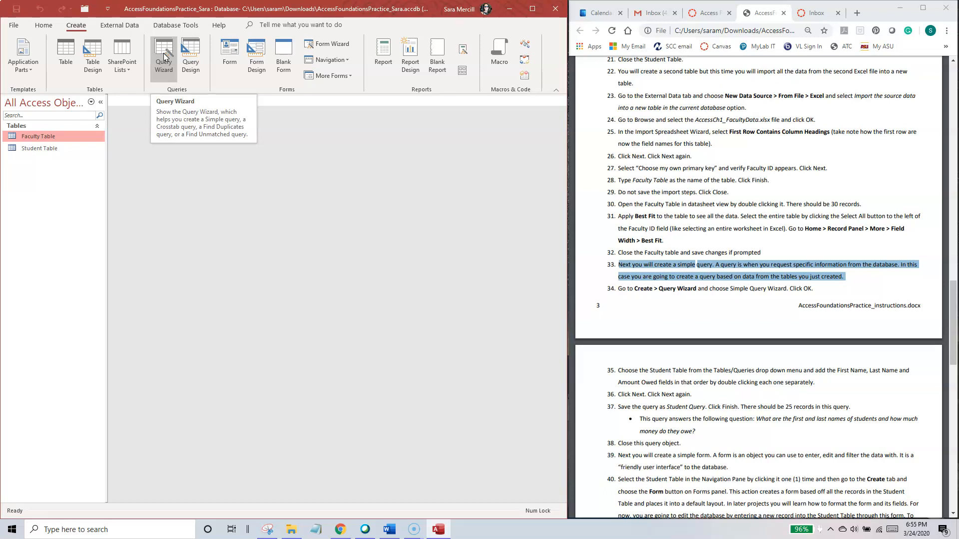
left_click(197, 64)
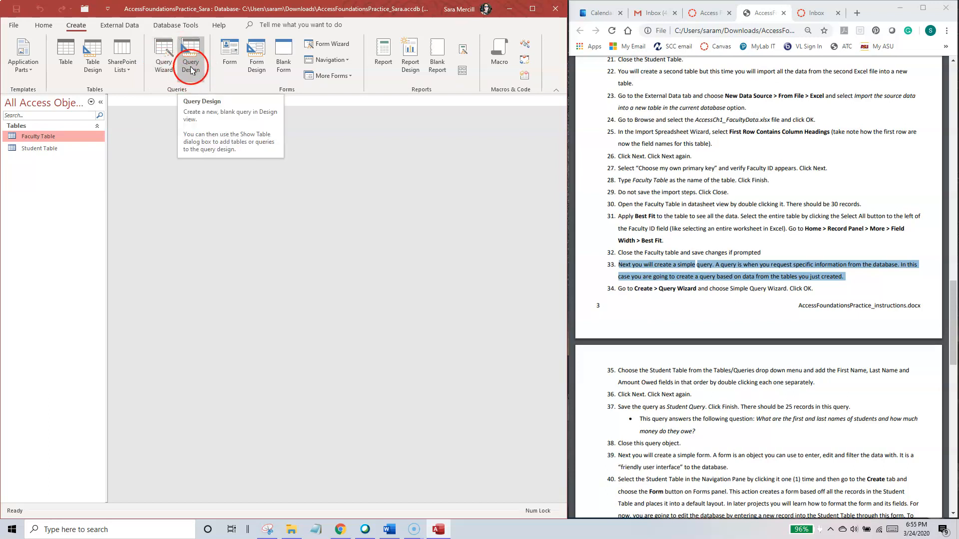
left_click(163, 54)
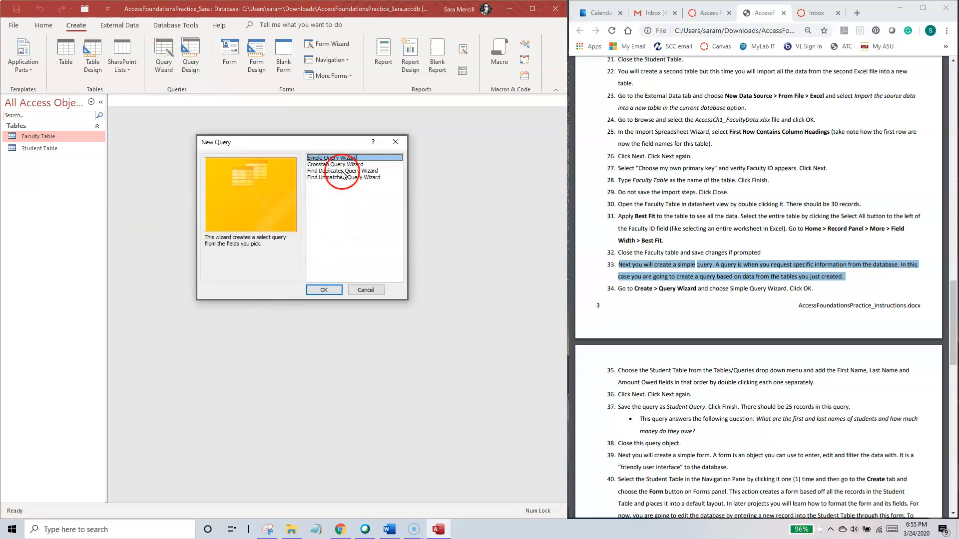
left_click(323, 290)
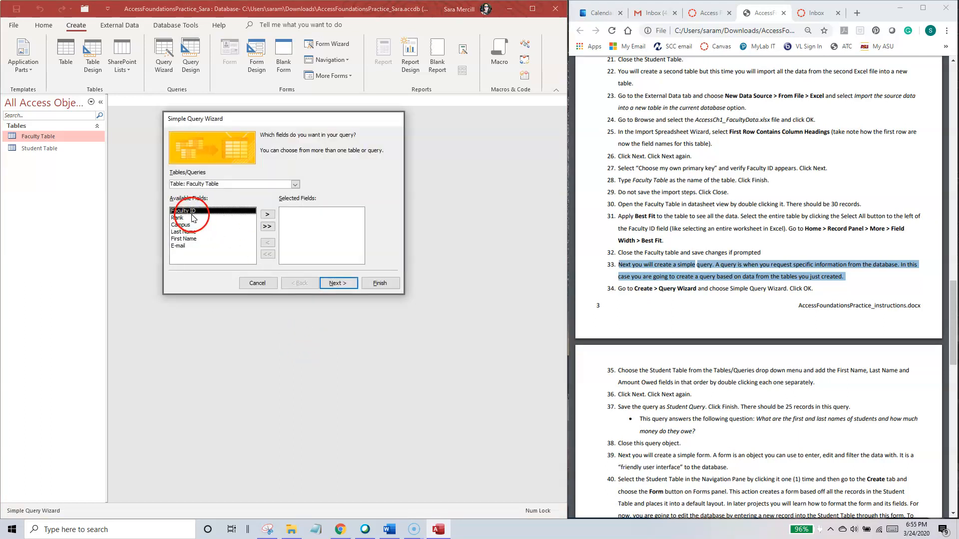
left_click(295, 185)
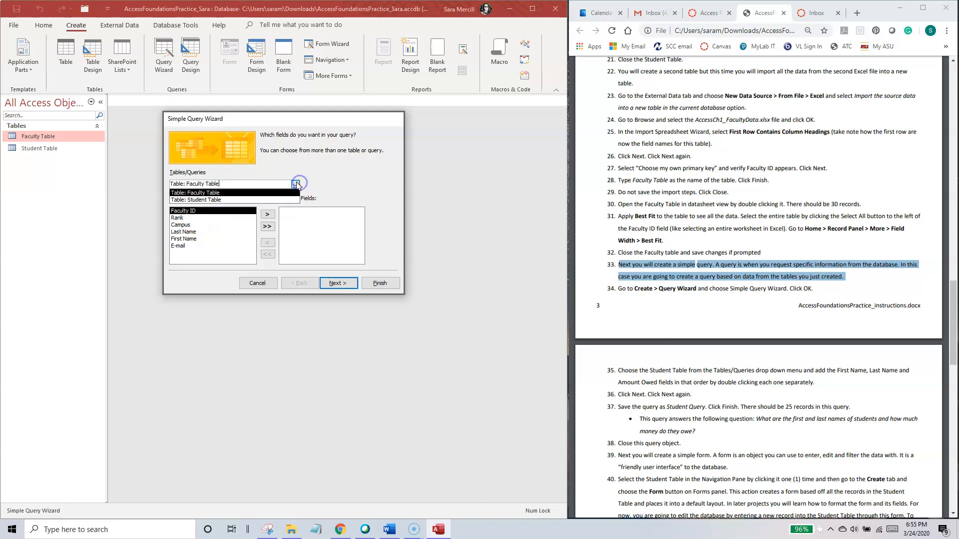
left_click(212, 200)
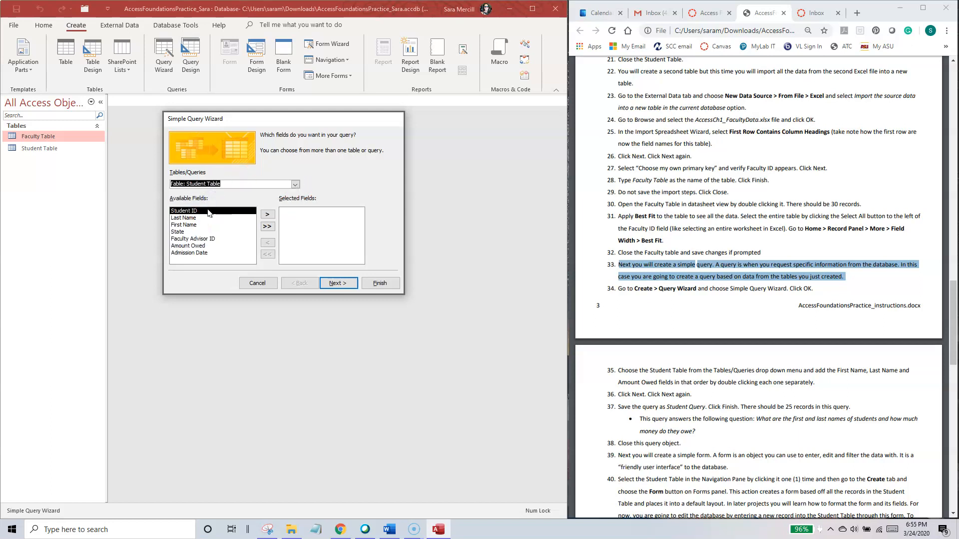
Step: Add the First Name, Last Name and Amount Owed fields to the query in that order, following instruction 35
left_click_drag(954, 288, 955, 342)
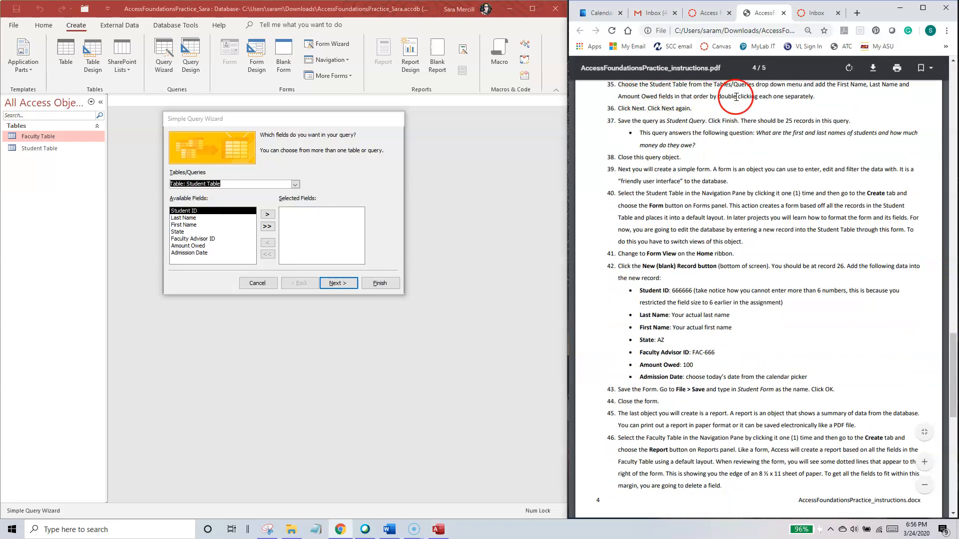
double_click(191, 225)
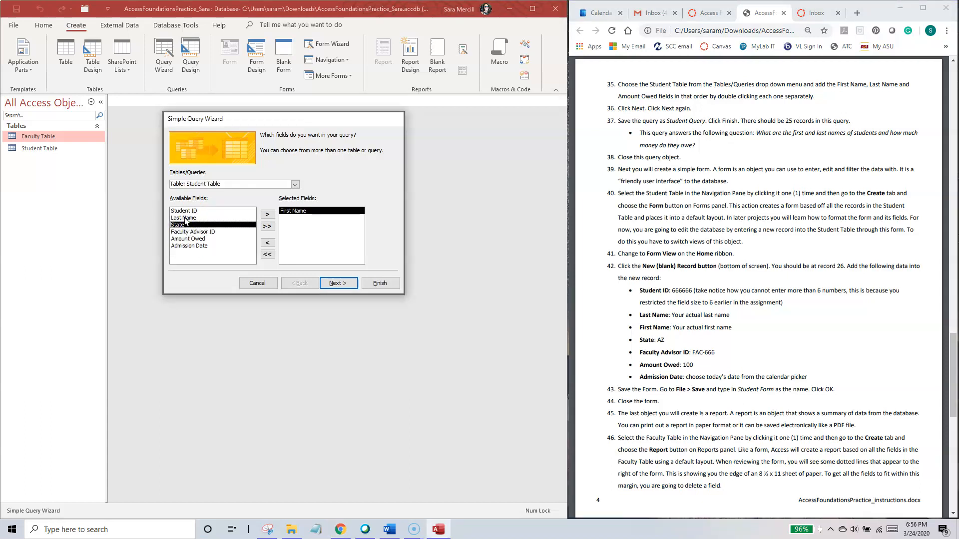
double_click(185, 218)
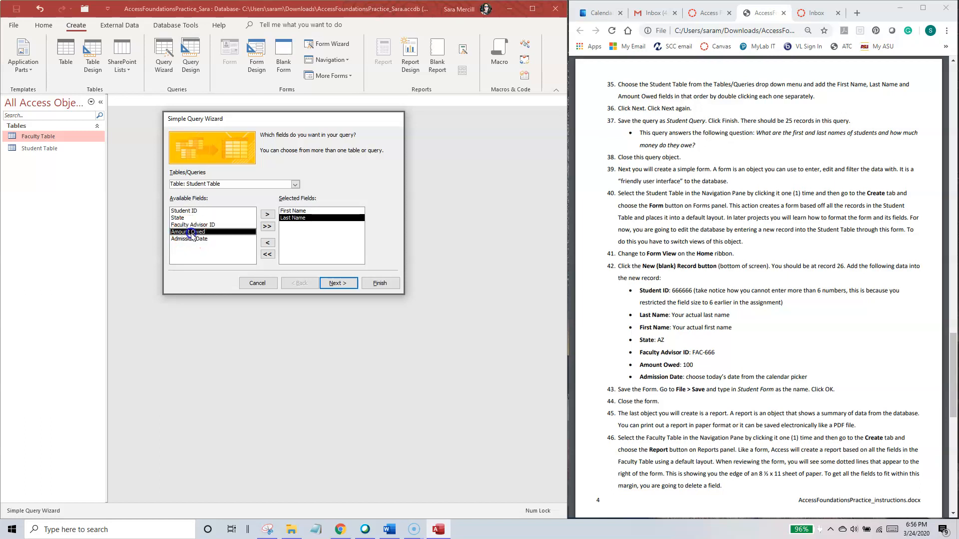
double_click(188, 232)
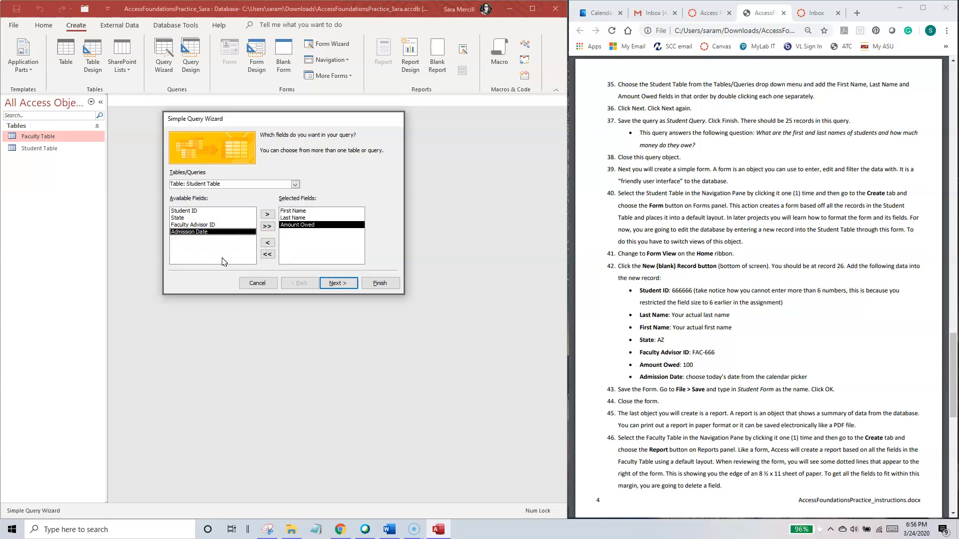
left_click(336, 286)
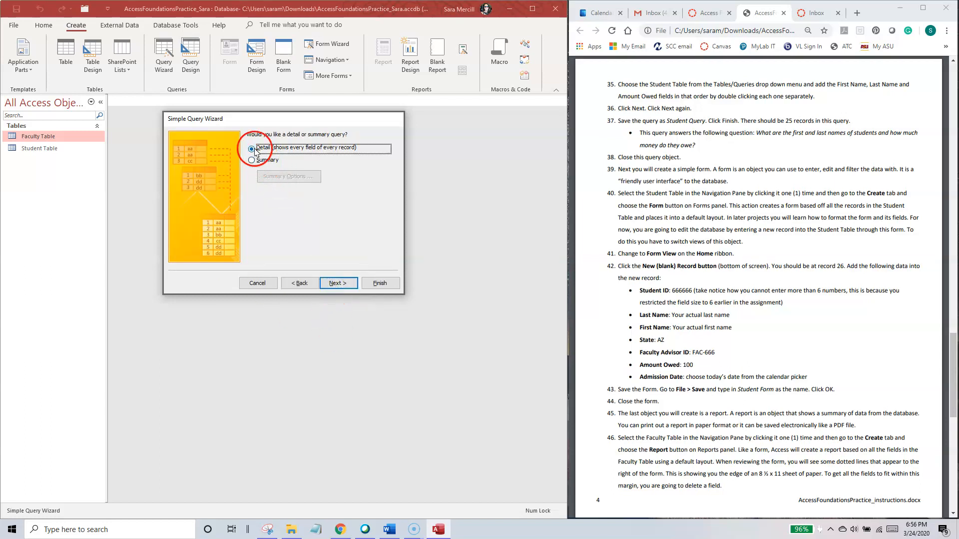
Step: Keep the detail query option, title the query Student Query, finish the wizard and close the resulting query
left_click(337, 283)
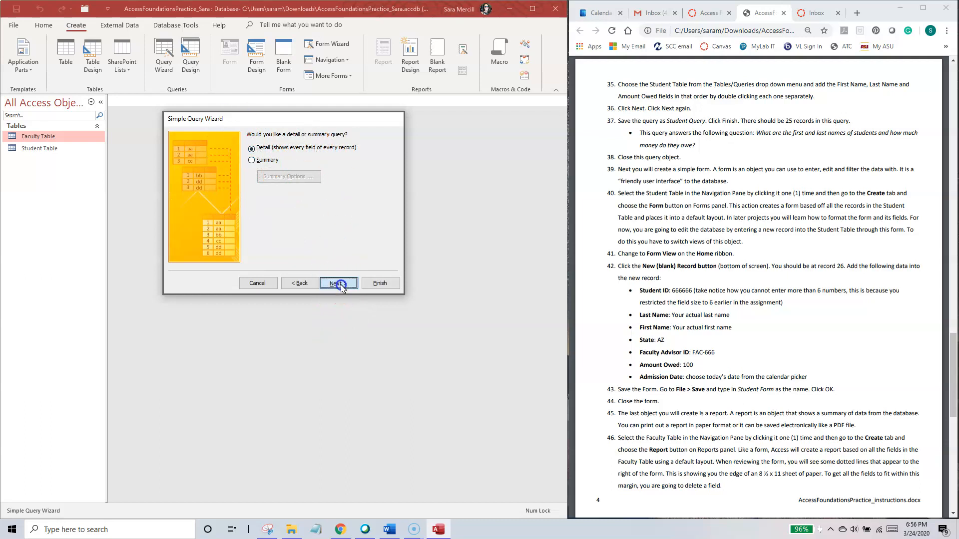
left_click(276, 147)
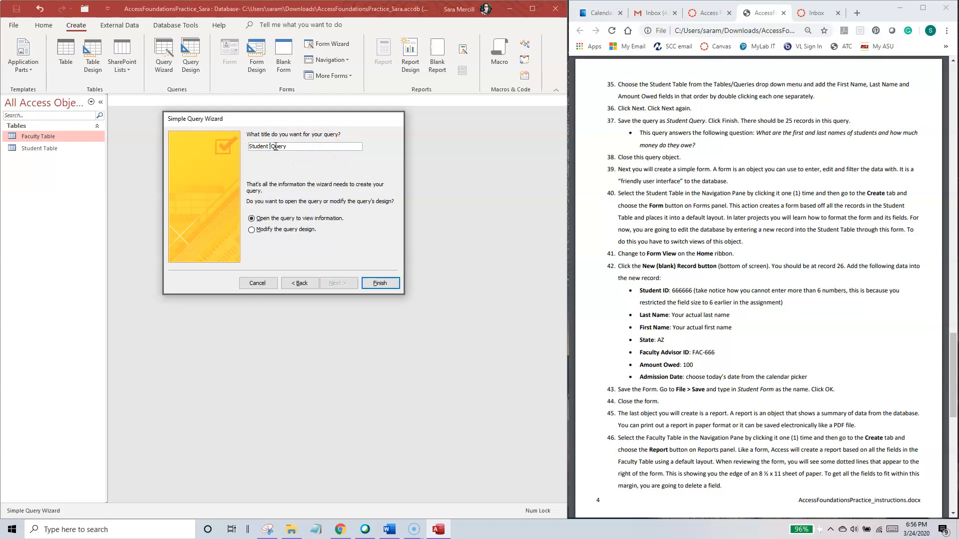
left_click(380, 283)
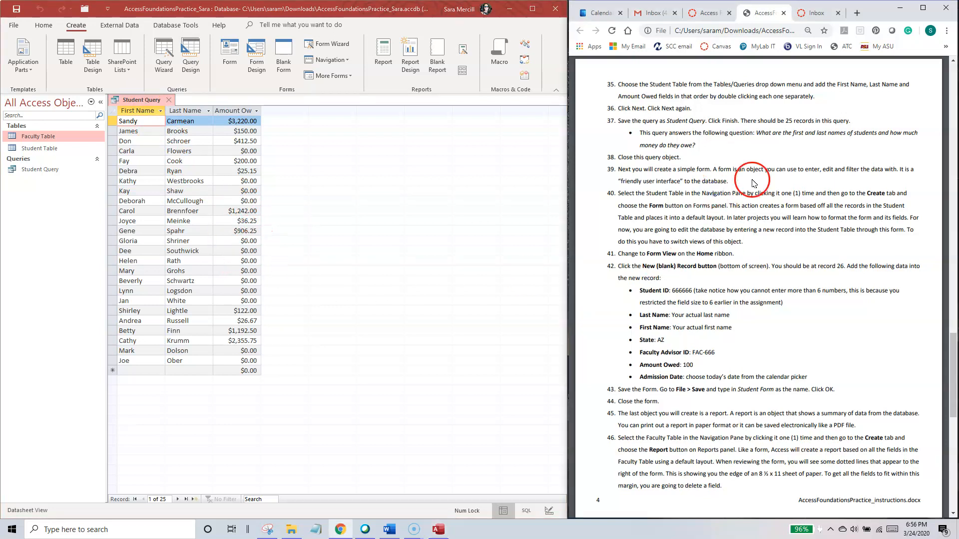
left_click(169, 100)
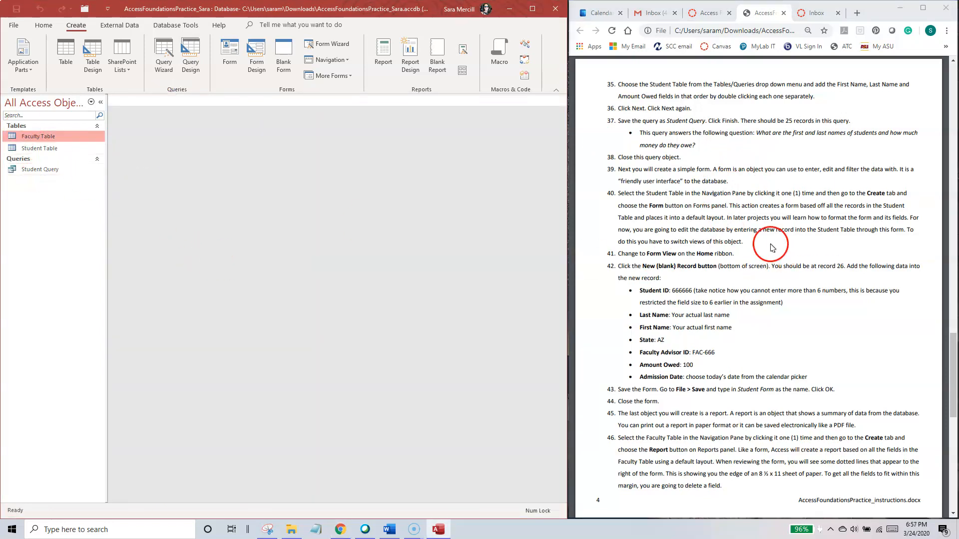
Step: Read instruction 39 about simple forms, and open the Student Table to view its datasheet before closing it
left_click(742, 230)
scroll(660, 190, "down", 1)
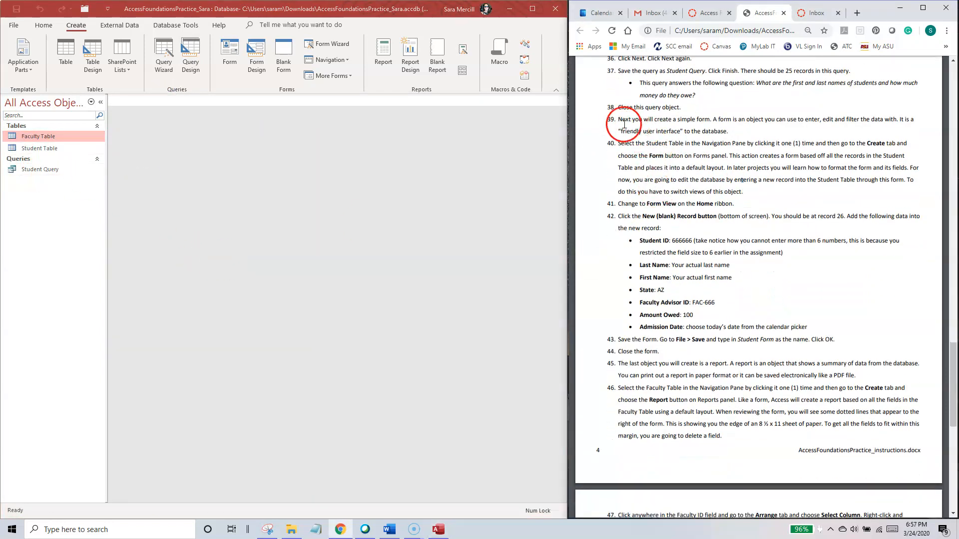
left_click_drag(619, 120, 730, 132)
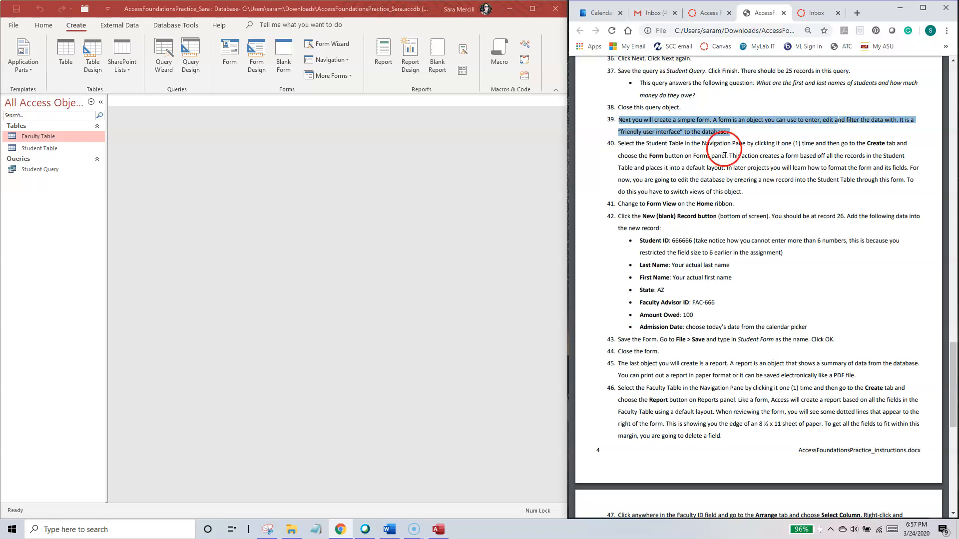
left_click(39, 150)
double_click(39, 150)
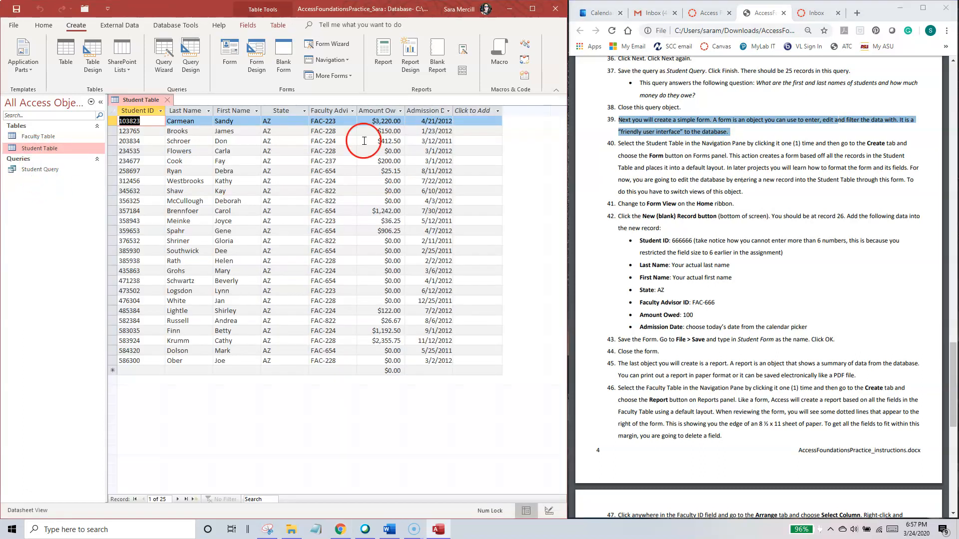
left_click(167, 100)
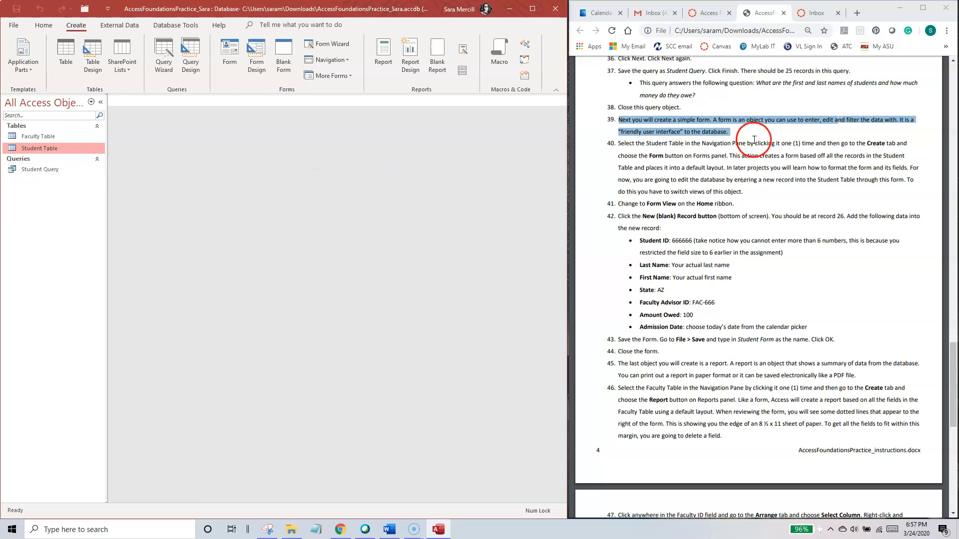
Step: Create a form based on the Student Table, following instruction 40
left_click_drag(619, 143, 906, 144)
left_click(269, 165)
left_click(50, 146)
left_click(53, 149)
left_click(50, 136)
left_click(50, 146)
left_click(48, 153)
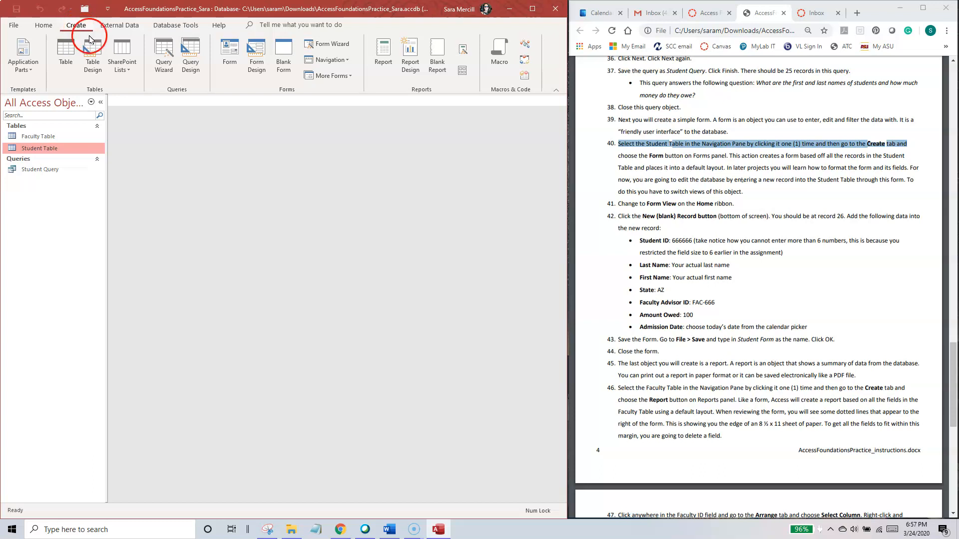
left_click(230, 54)
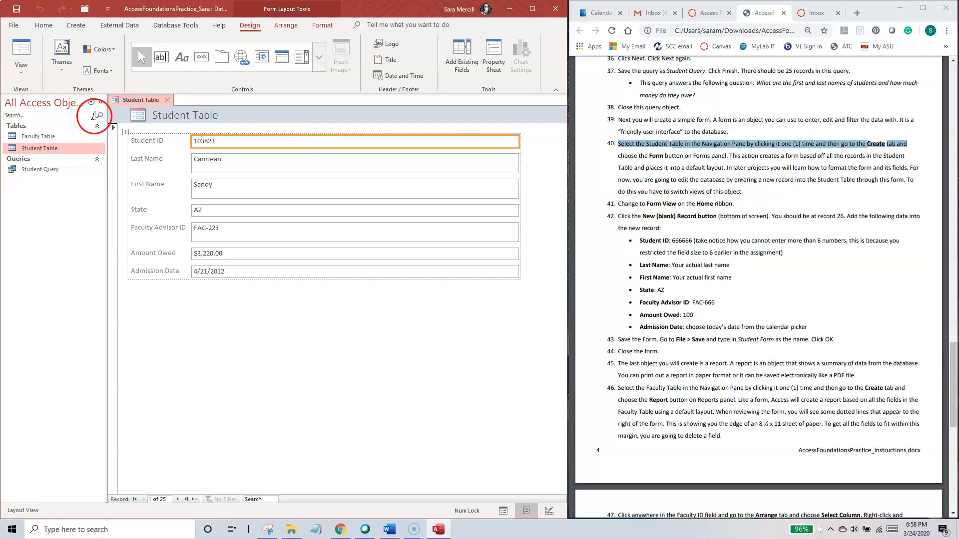
Step: Look over the design, arrangement and formatting tools available for the new form's layout
left_click(253, 26)
left_click(291, 26)
left_click(327, 28)
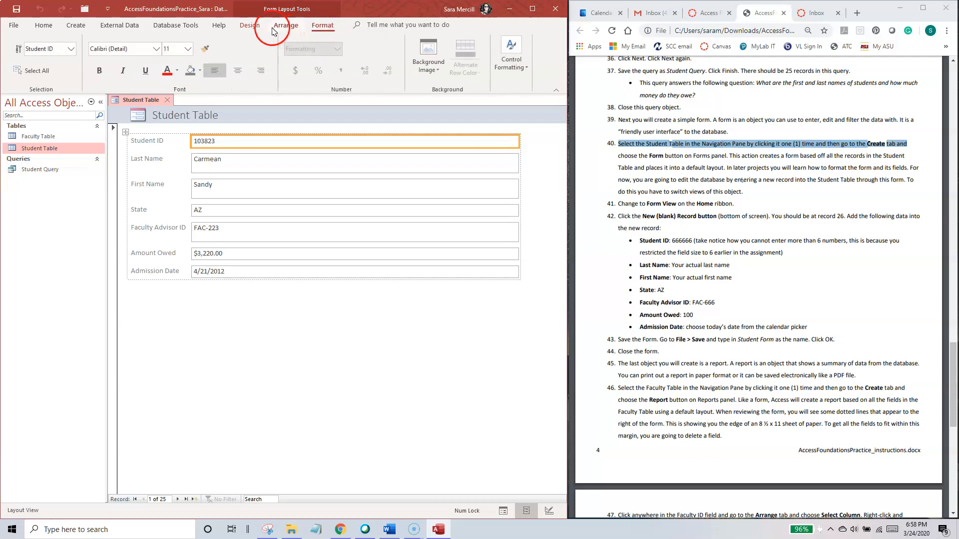
Step: Switch the new student form to Form View, following instruction 41
left_click(257, 27)
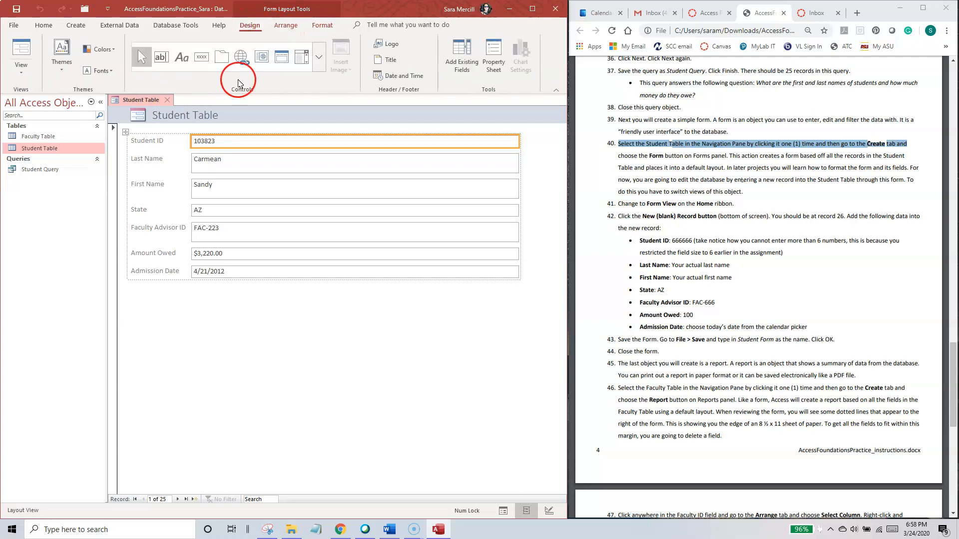
left_click(21, 66)
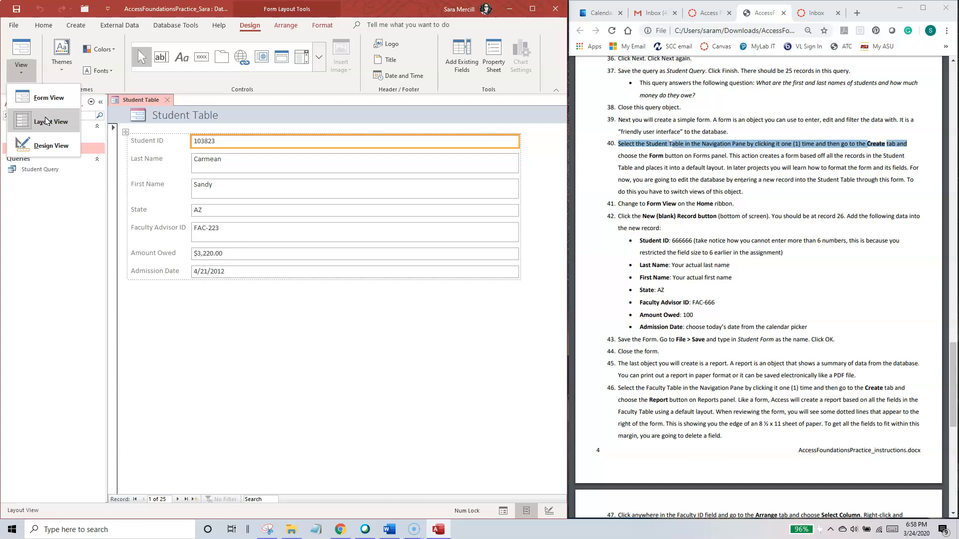
left_click(50, 98)
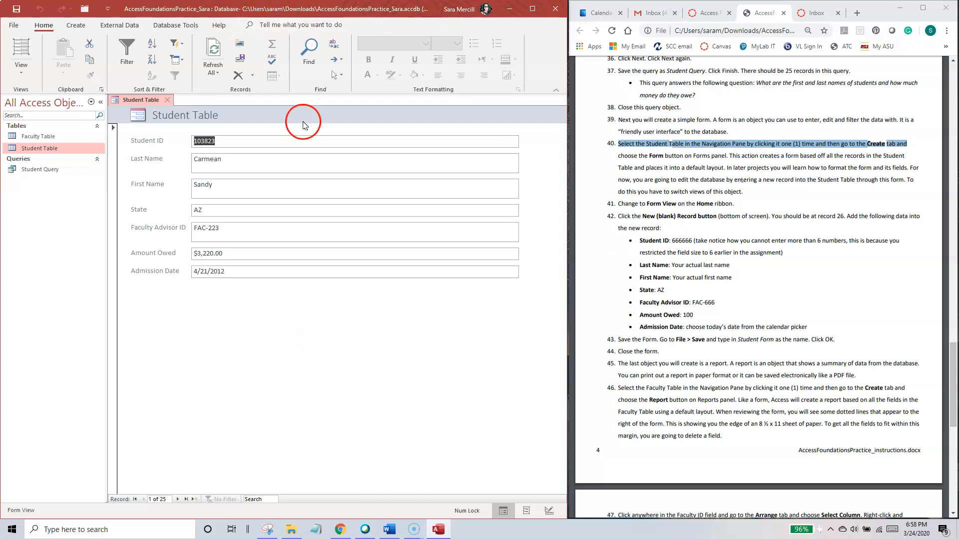
left_click_drag(617, 204, 742, 205)
left_click(739, 231)
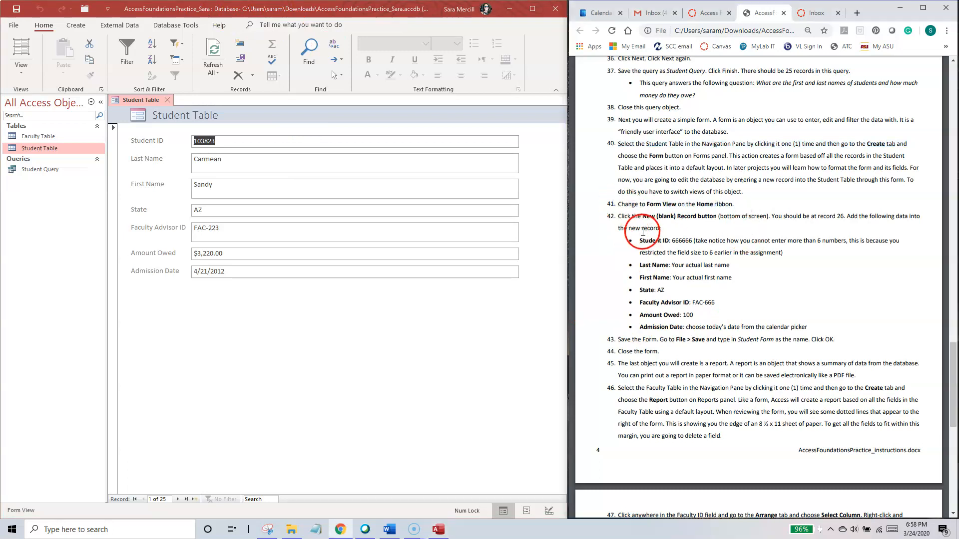
Step: Add a new record with the student ID, names and advisor ID per instruction 42, state AZ, amount owed 100 and admission date 3/24/2020
left_click_drag(618, 217, 814, 327)
left_click(795, 292)
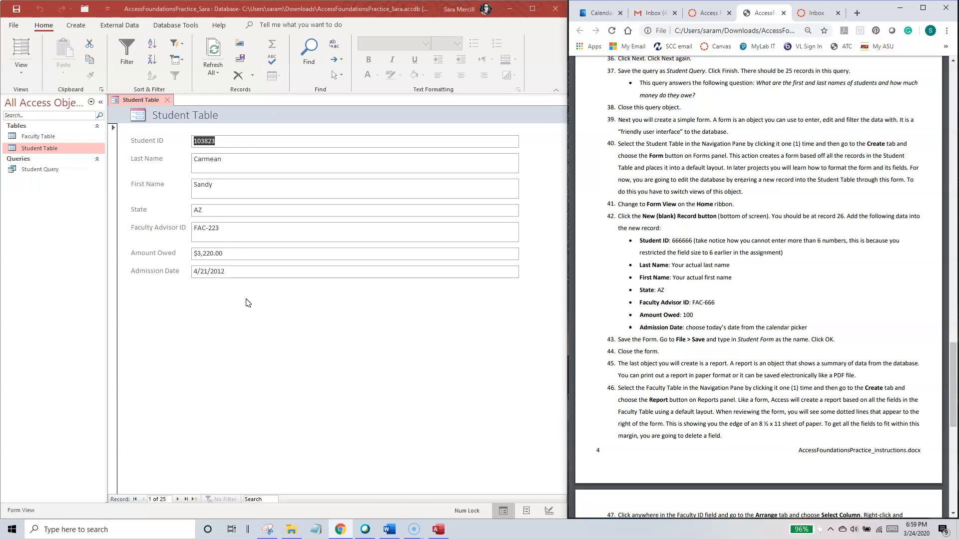
left_click(196, 499)
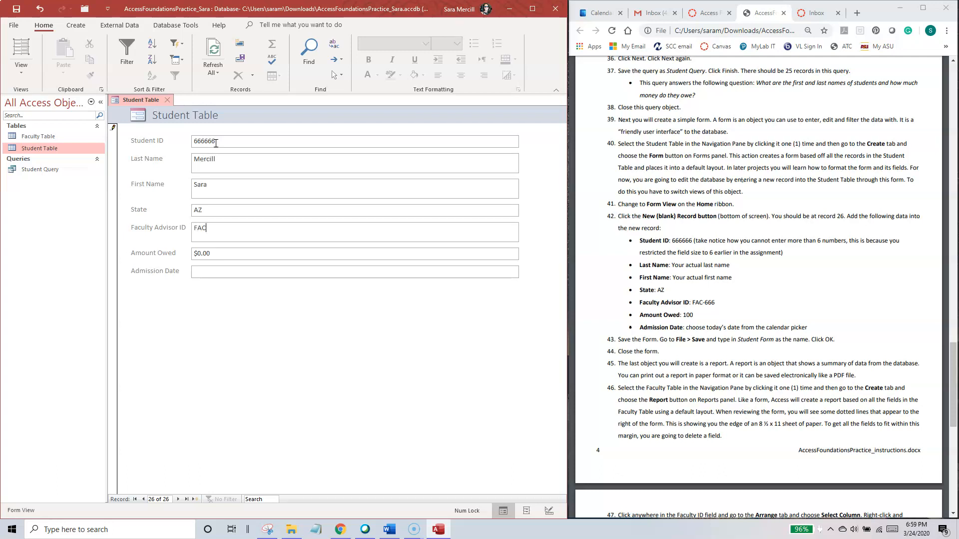
key("Tab")
left_click(523, 272)
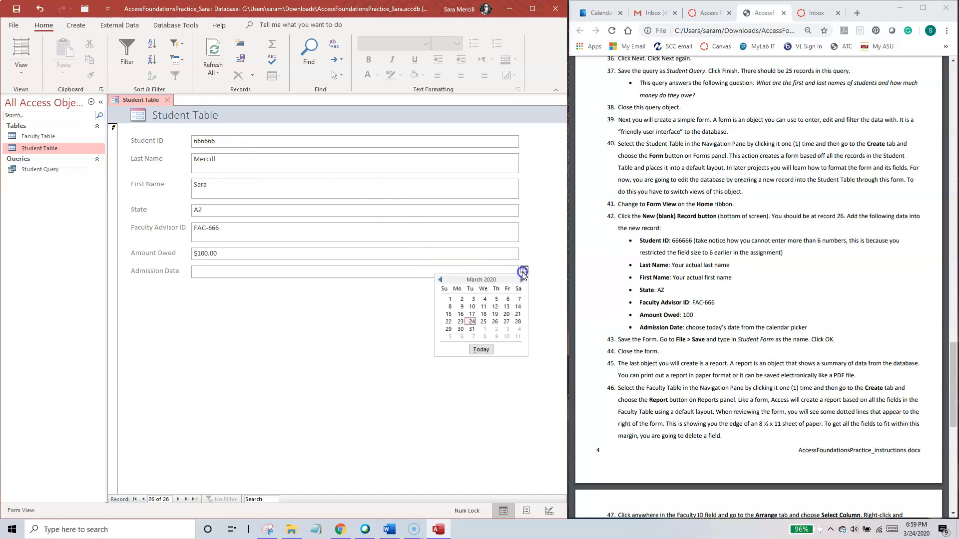
left_click(472, 322)
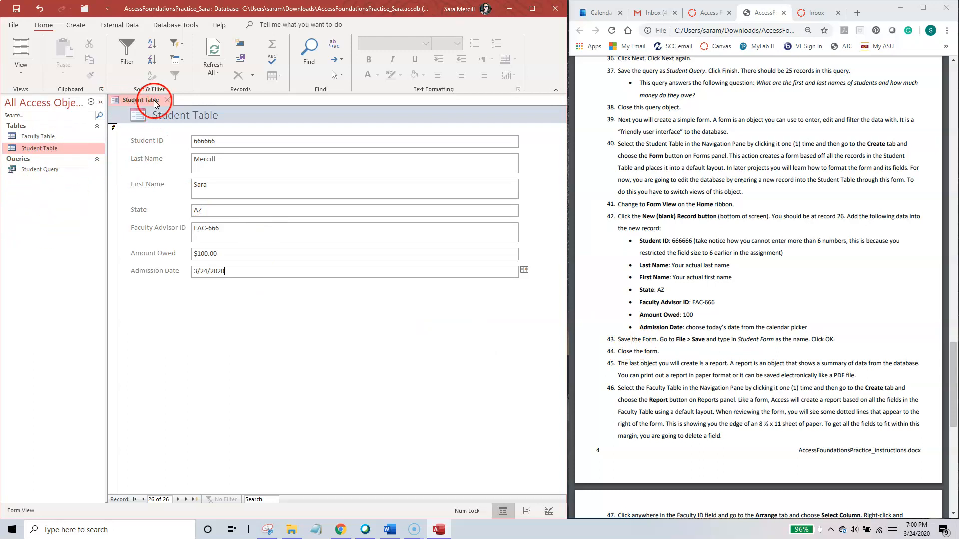
Step: Save the form as Student Form and close it
left_click(16, 26)
left_click(30, 139)
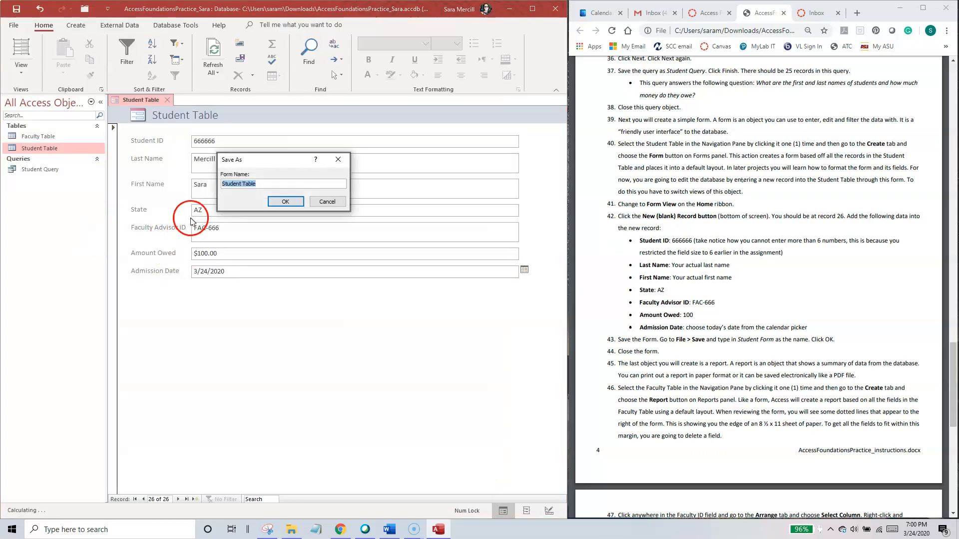
left_click(251, 185)
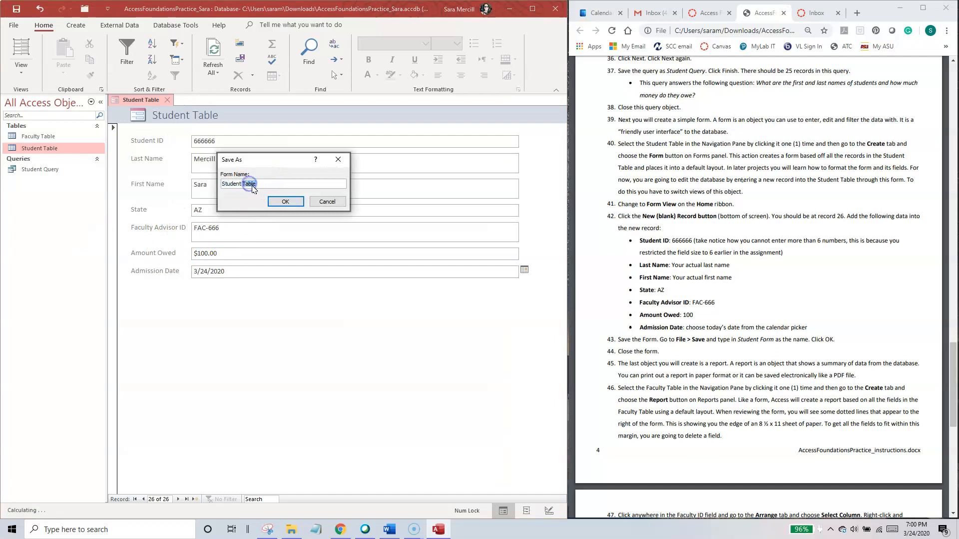
type("Form")
left_click(285, 201)
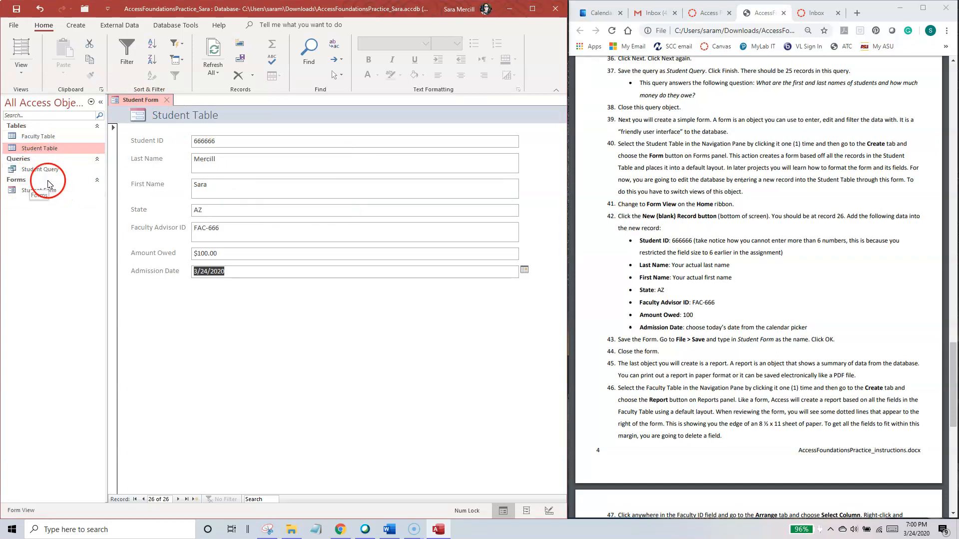
left_click(168, 102)
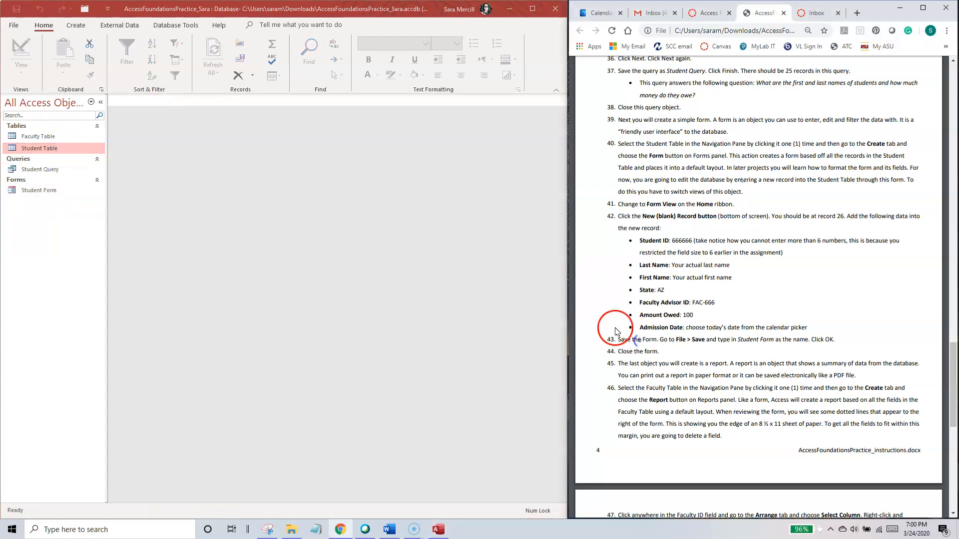
Step: Create a report based on the Faculty Table, following instruction 46
left_click_drag(953, 355, 953, 401)
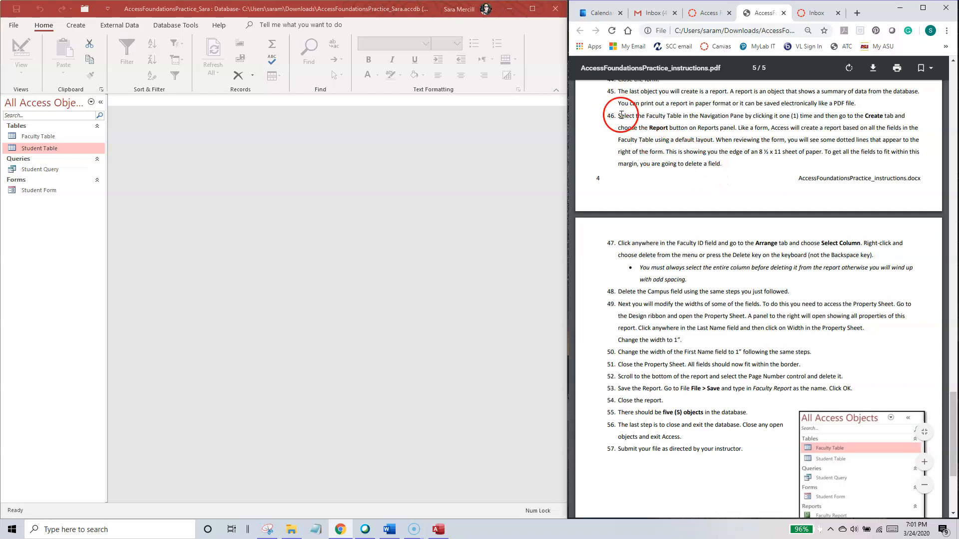
left_click_drag(629, 115, 724, 116)
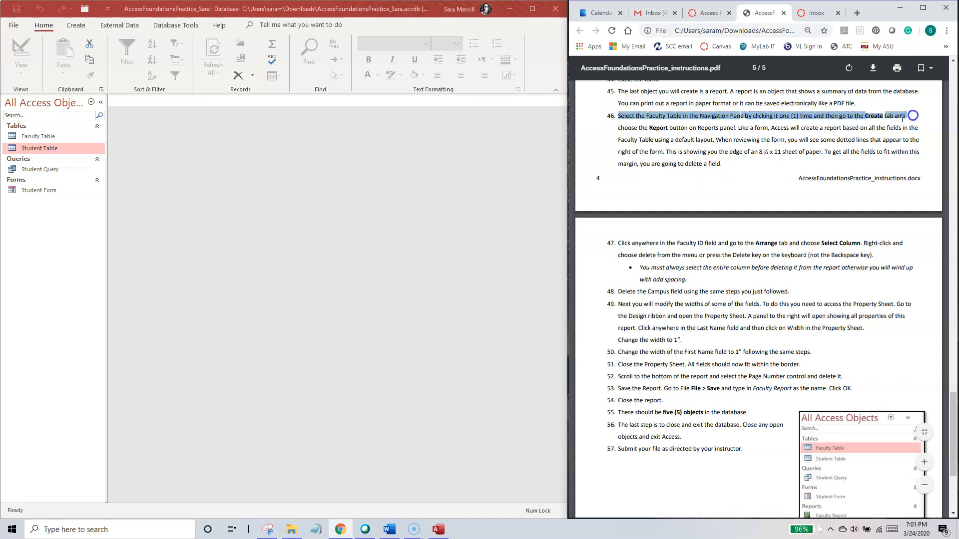
left_click(622, 151)
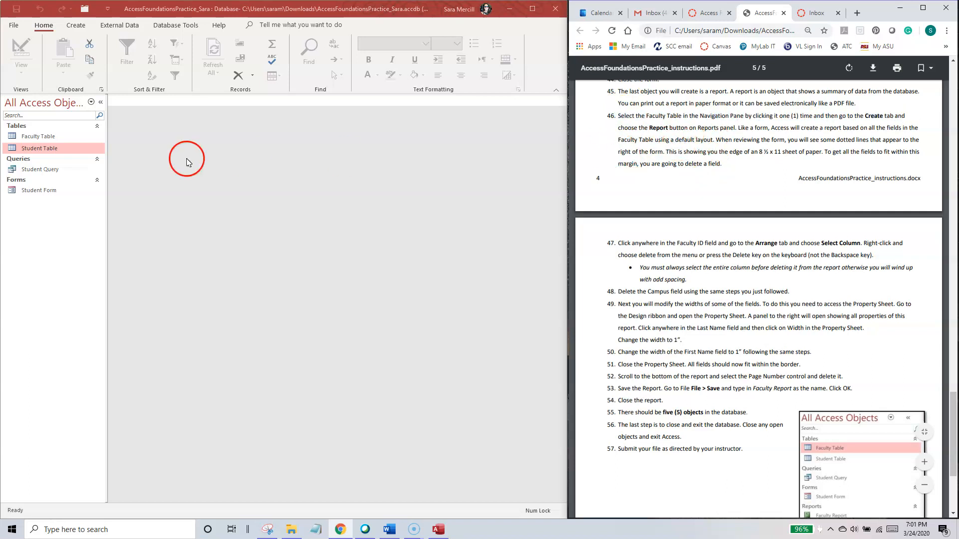
left_click(48, 138)
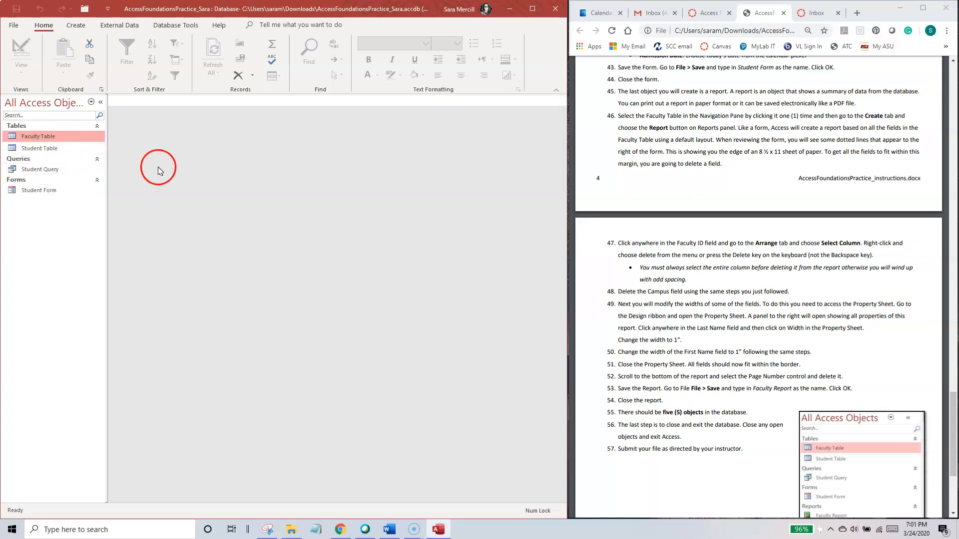
left_click(76, 25)
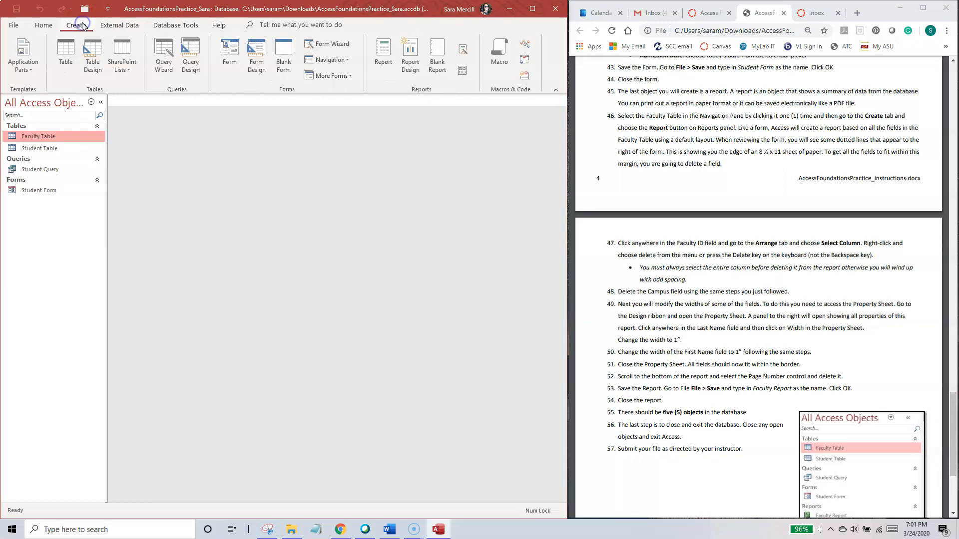
left_click(383, 50)
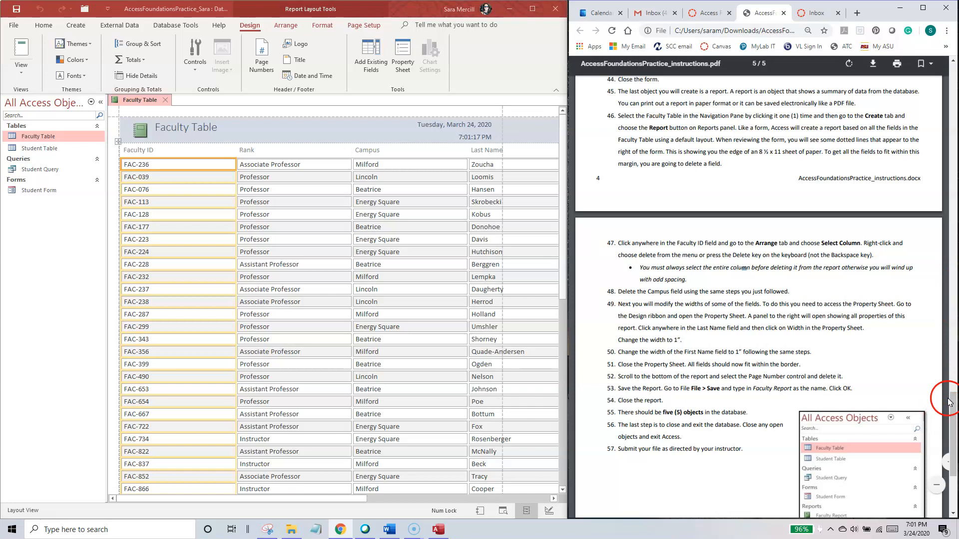
Step: Read instruction 47 and look over the design, arrangement, formatting and page setup tools for the report with a Faculty ID value selected
left_click_drag(952, 400, 953, 419)
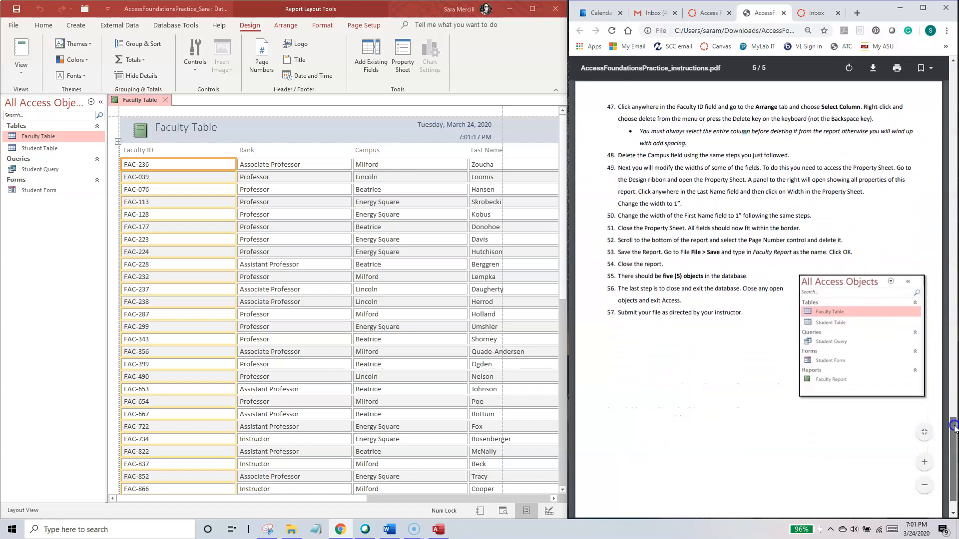
left_click(254, 220)
left_click(182, 190)
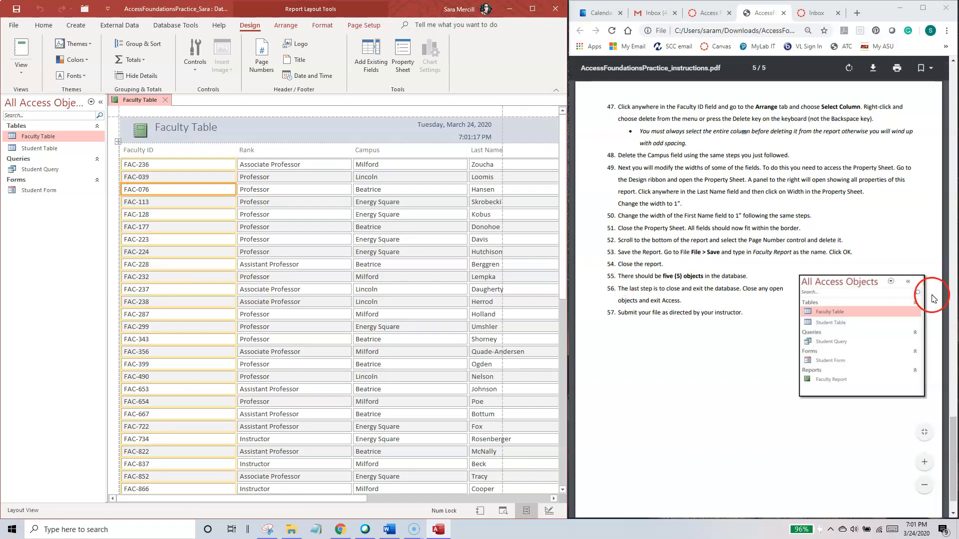
left_click_drag(954, 427, 953, 406)
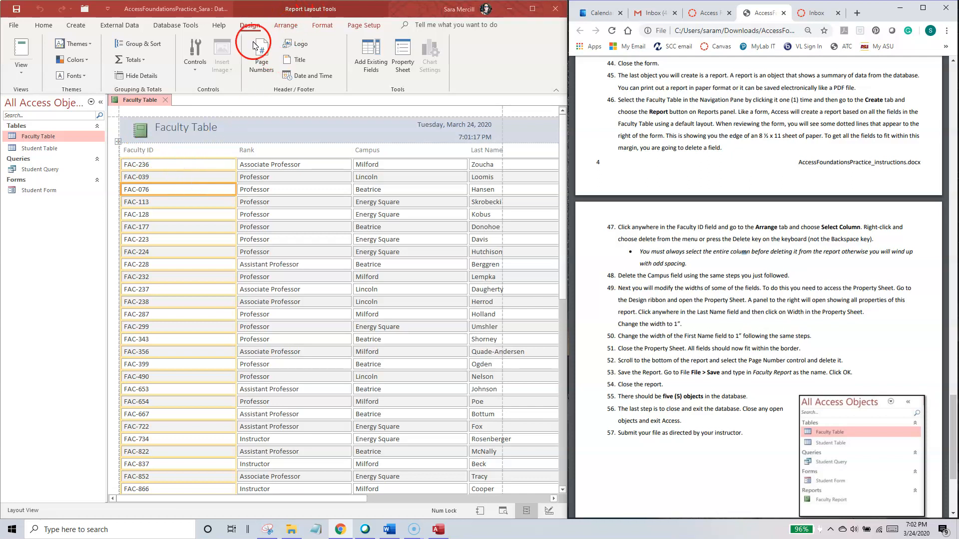
left_click(286, 25)
left_click(323, 26)
left_click(365, 26)
left_click(254, 26)
left_click(291, 27)
left_click(315, 30)
left_click(248, 26)
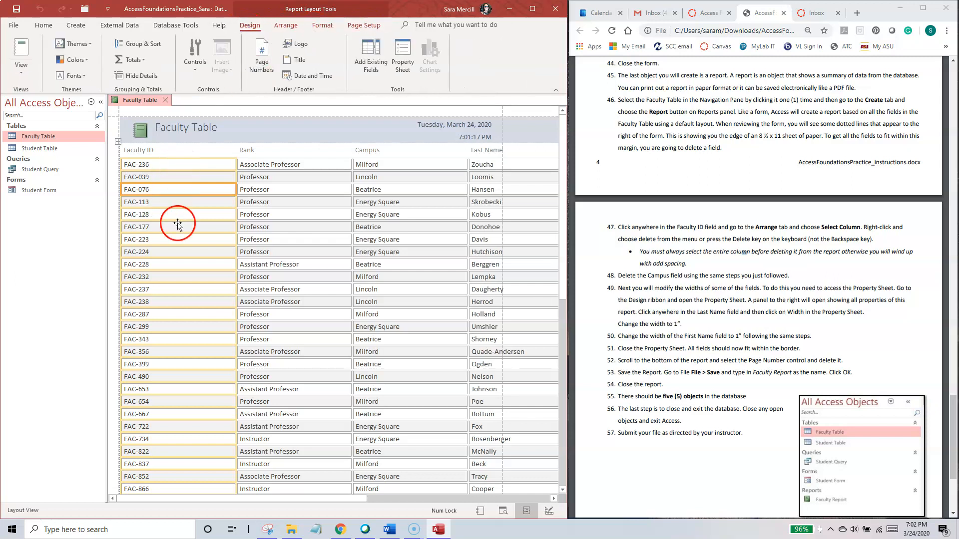
Step: Select the entire Faculty ID column in the report, try deleting it and undo the deletion
left_click(290, 26)
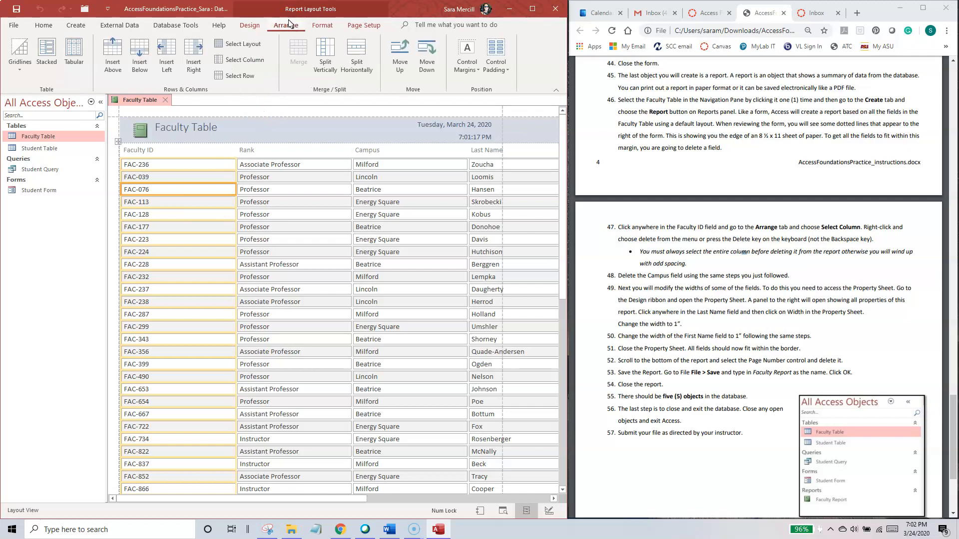
left_click(246, 61)
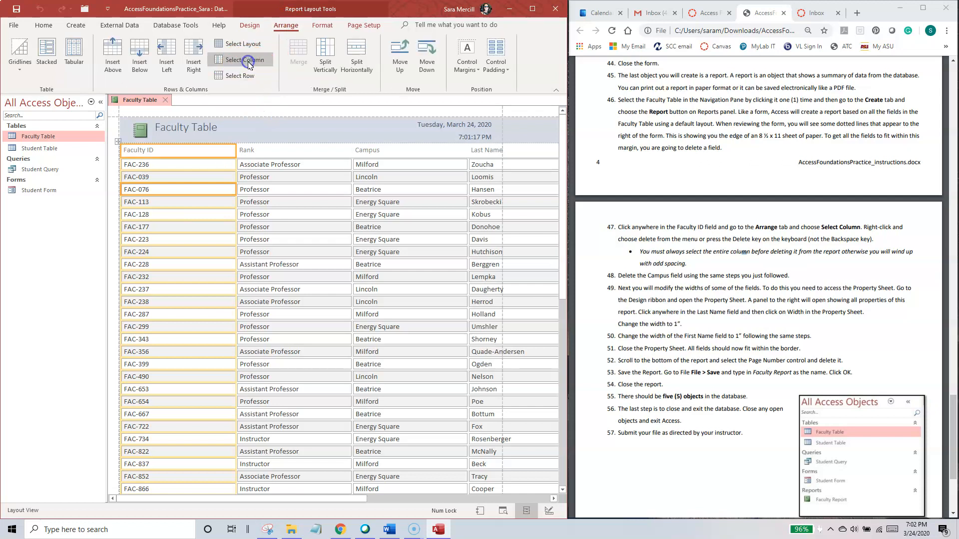
left_click(294, 219)
left_click(178, 202)
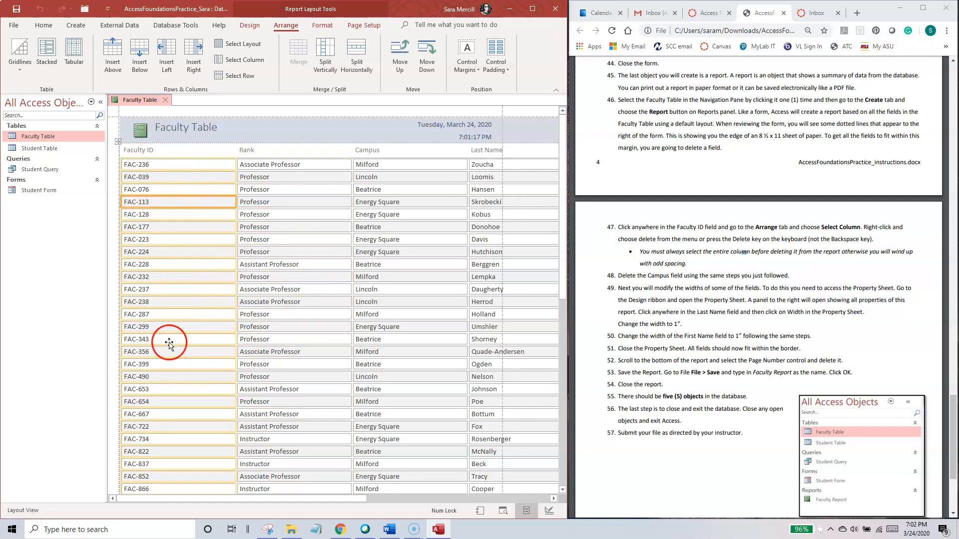
right_click(164, 201)
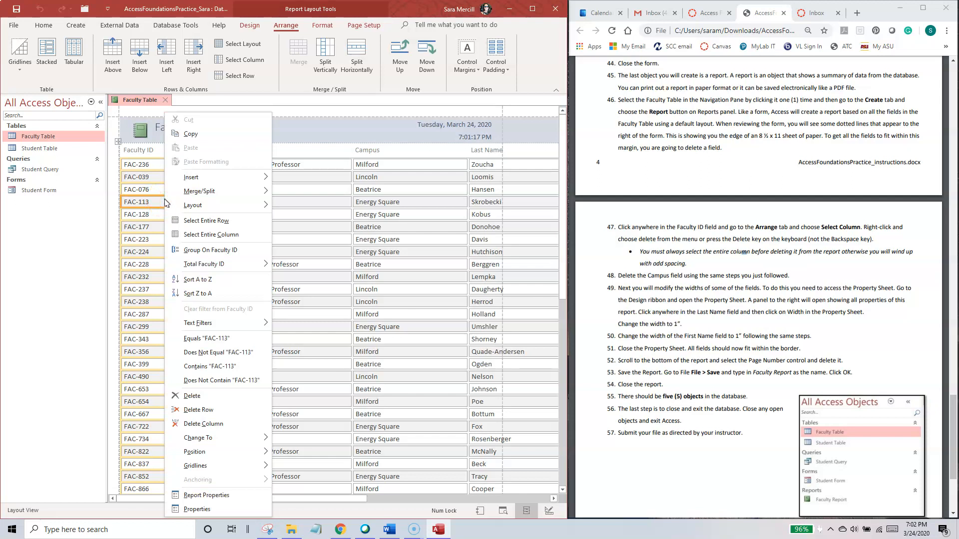
left_click(210, 234)
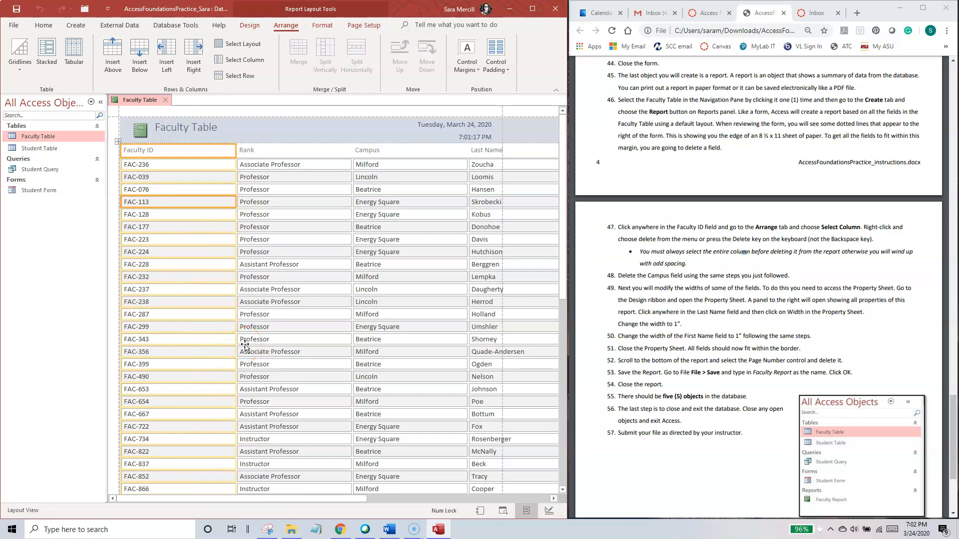
key("Delete")
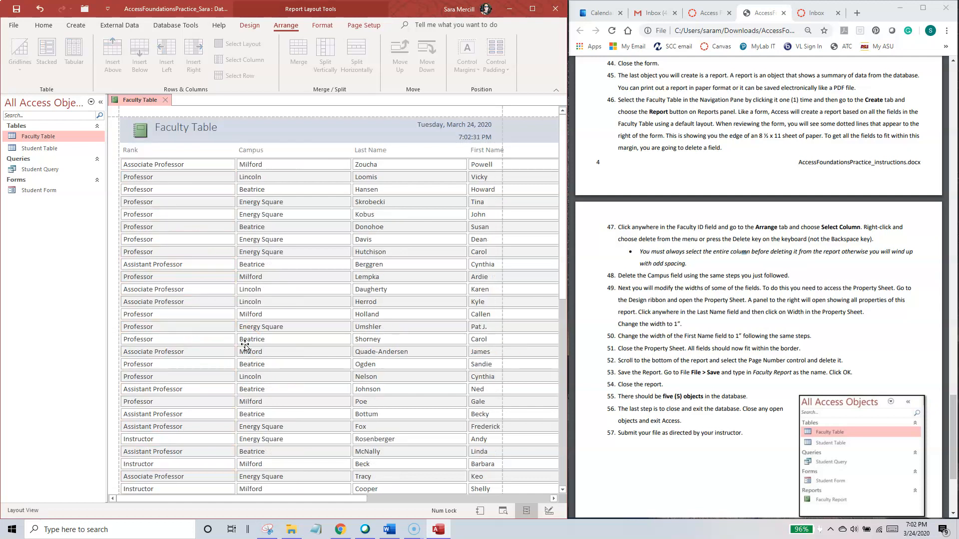
key("ctrl+z")
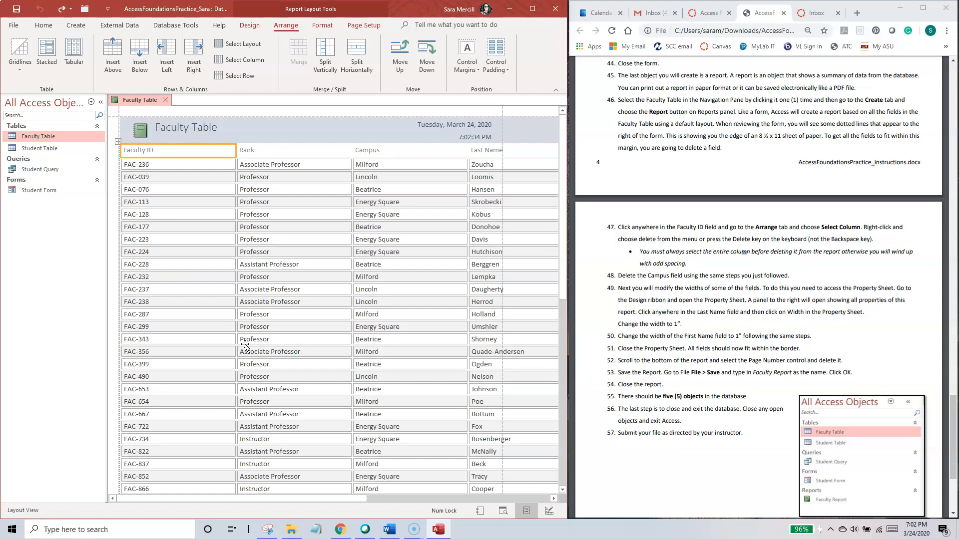
Step: Try deleting only the Faculty ID values without their column heading, and undo that deletion
left_click(183, 215)
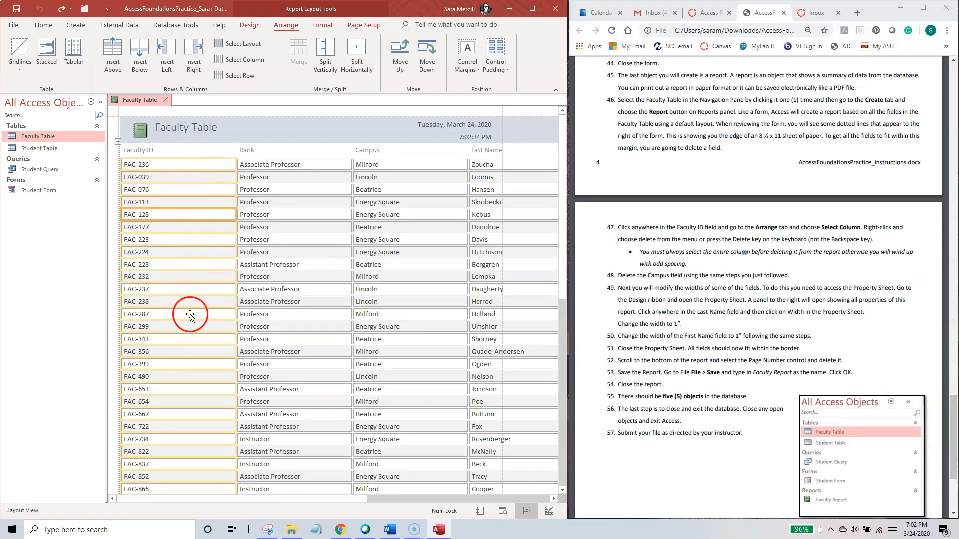
key("Delete")
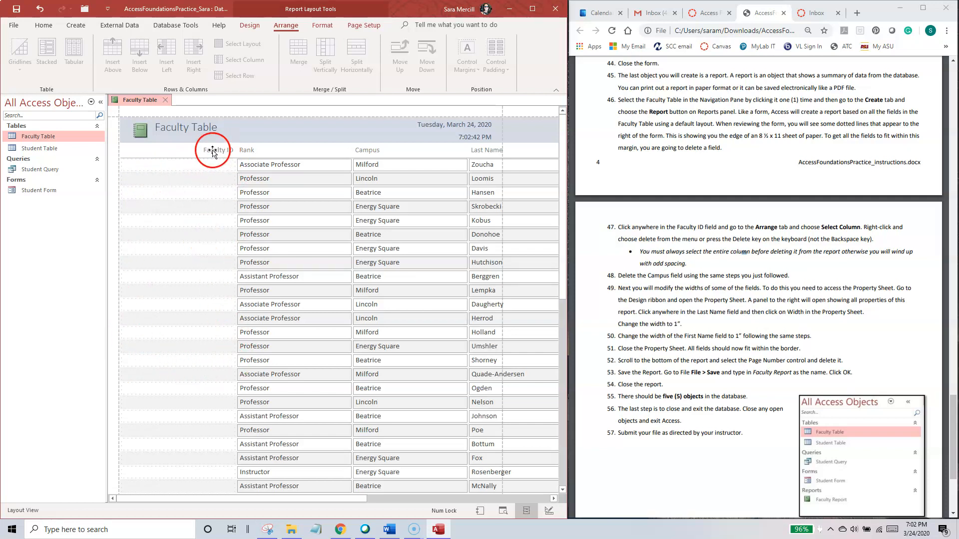
key("ctrl+z")
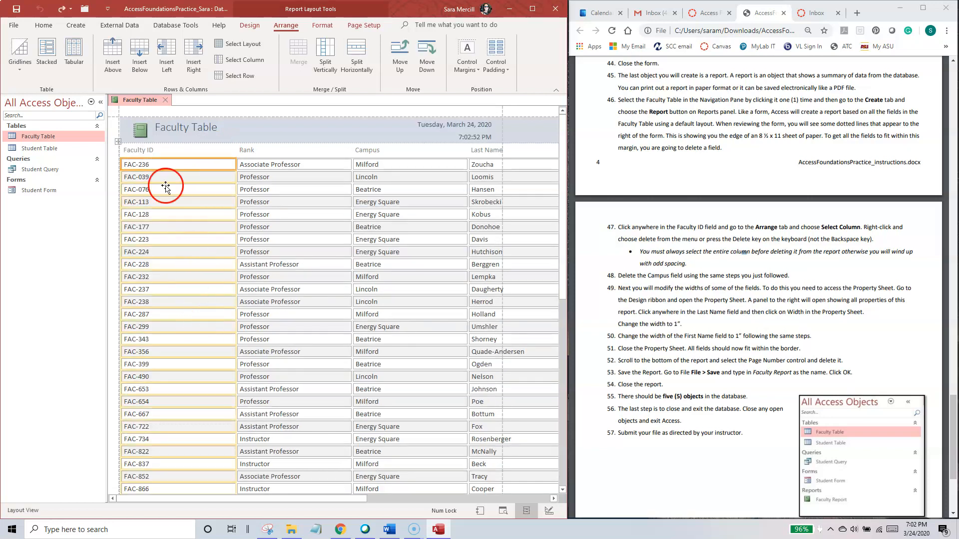
Step: Delete the entire Faculty ID column, including its heading, from the faculty report
right_click(178, 190)
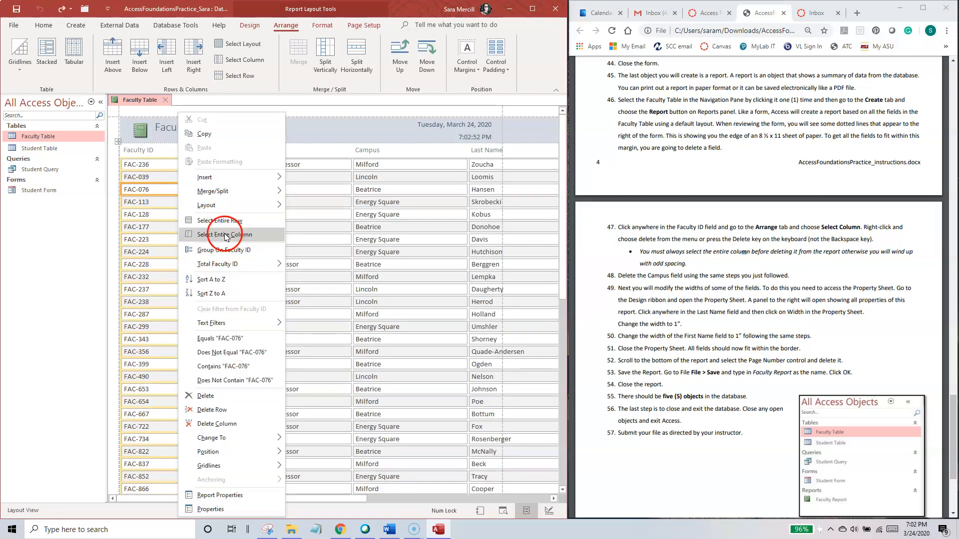
left_click(220, 227)
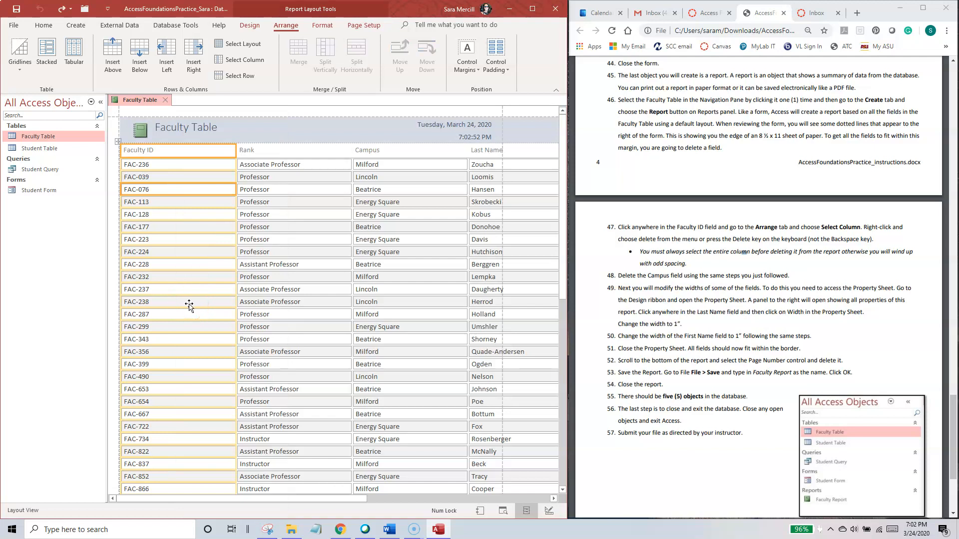
key("Delete")
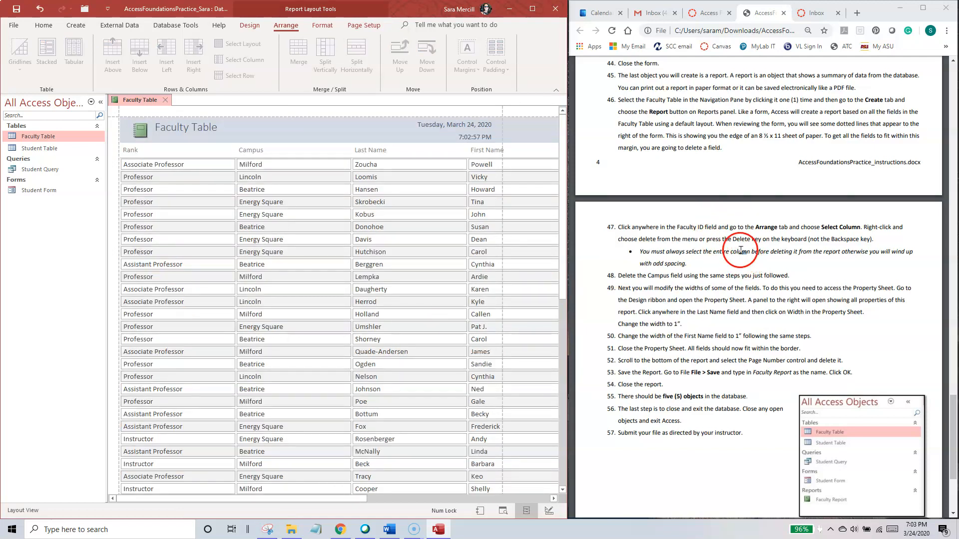
Step: Delete the entire Campus column, including its heading, from the faculty report
scroll(704, 291, "down", 1)
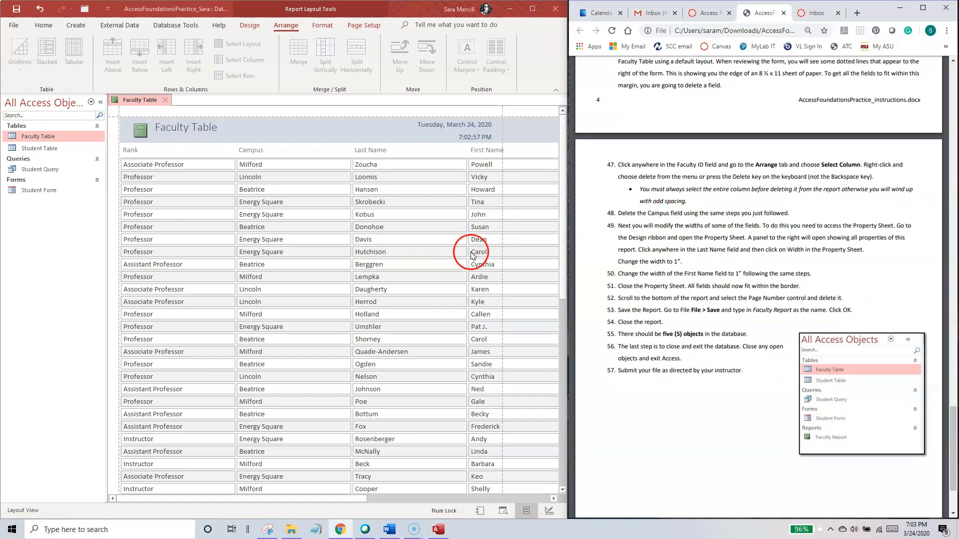
left_click(297, 214)
right_click(286, 204)
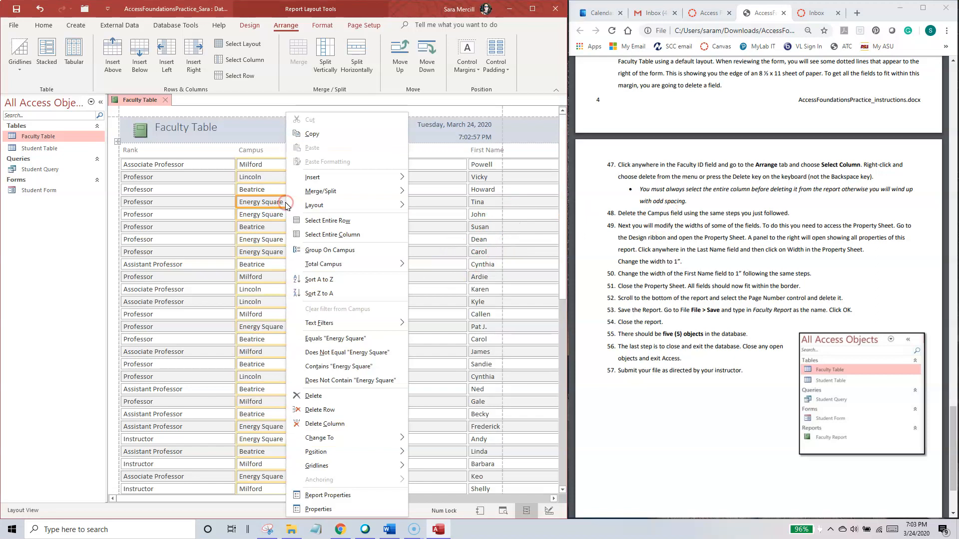
left_click(317, 238)
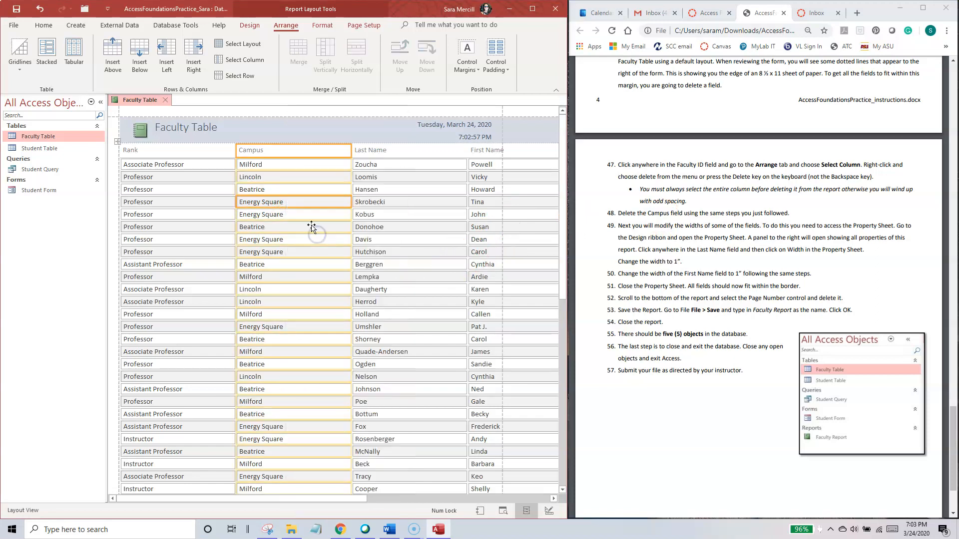
key("Delete")
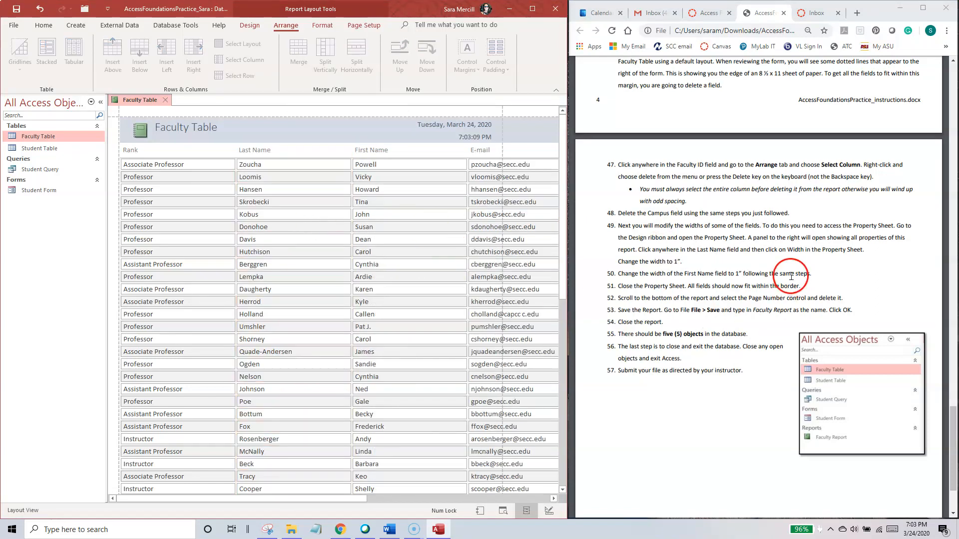
Step: Read instruction 49, open the report's Property Sheet and collapse the Navigation Pane to make room for the report
left_click(730, 252)
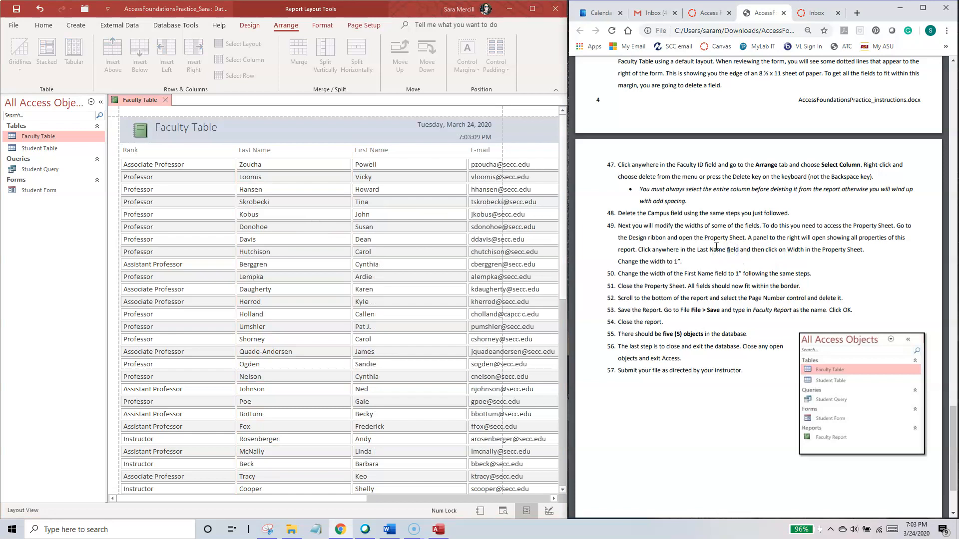
left_click_drag(618, 226, 745, 226)
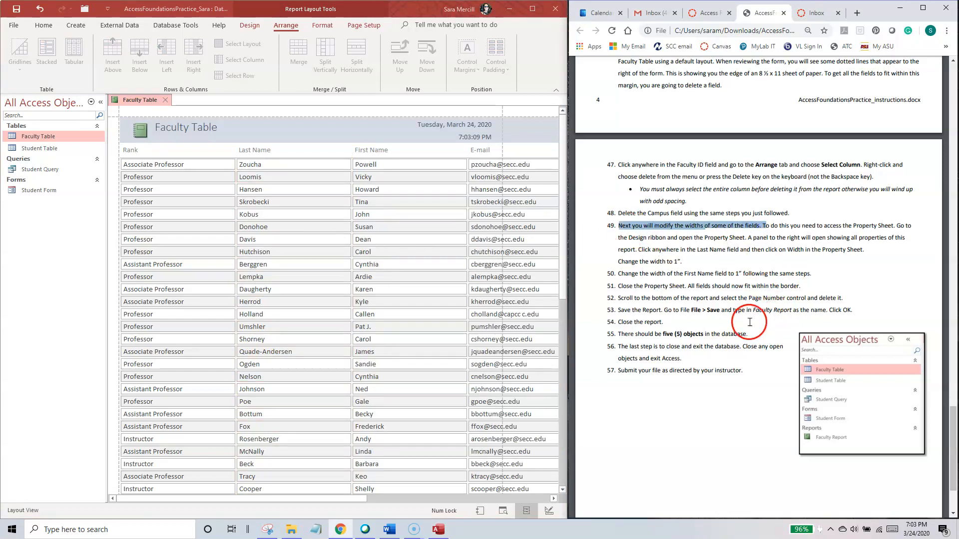
left_click(481, 156)
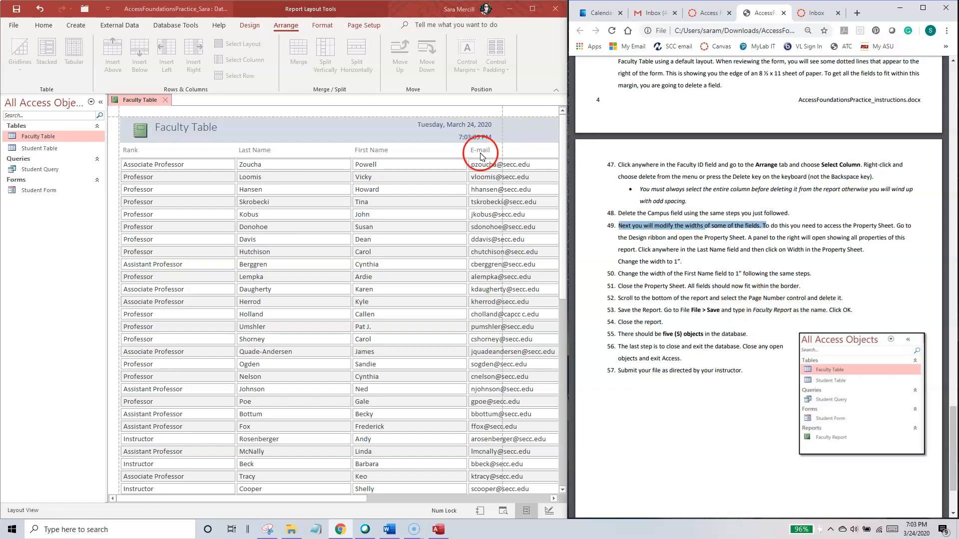
left_click(250, 25)
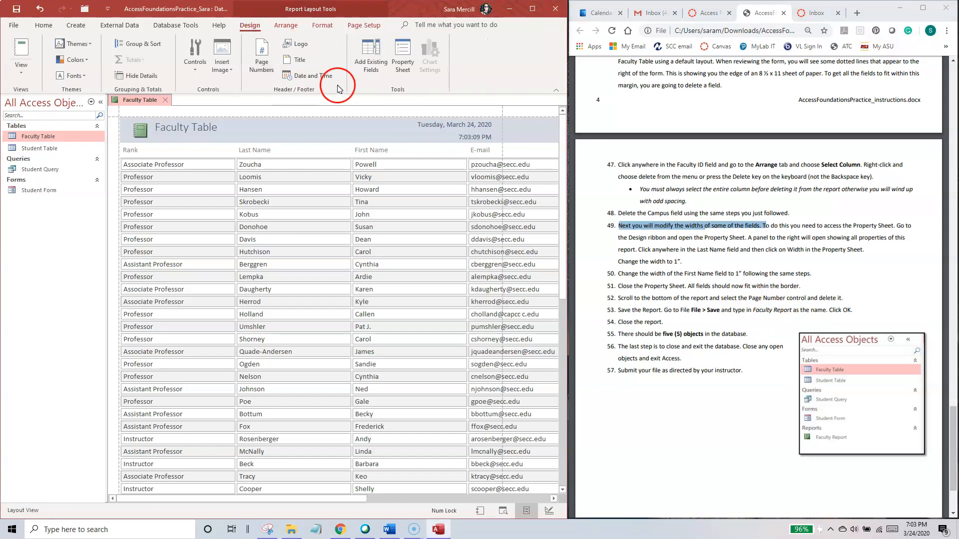
left_click(402, 58)
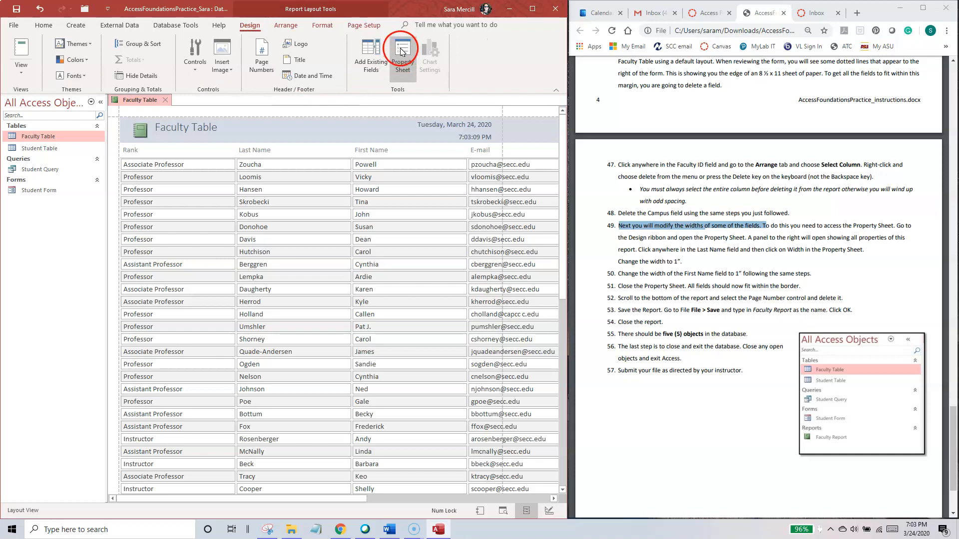
left_click_drag(241, 212, 417, 225)
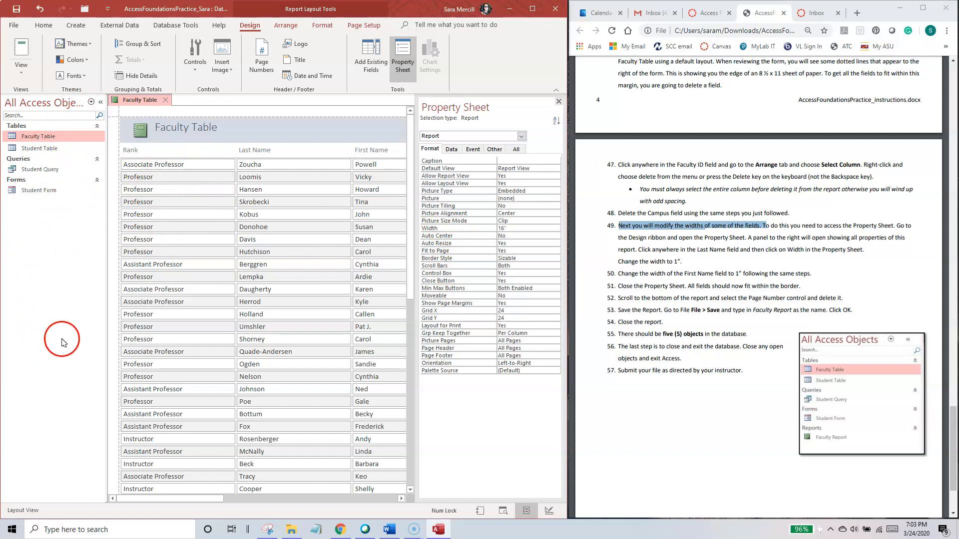
left_click(99, 104)
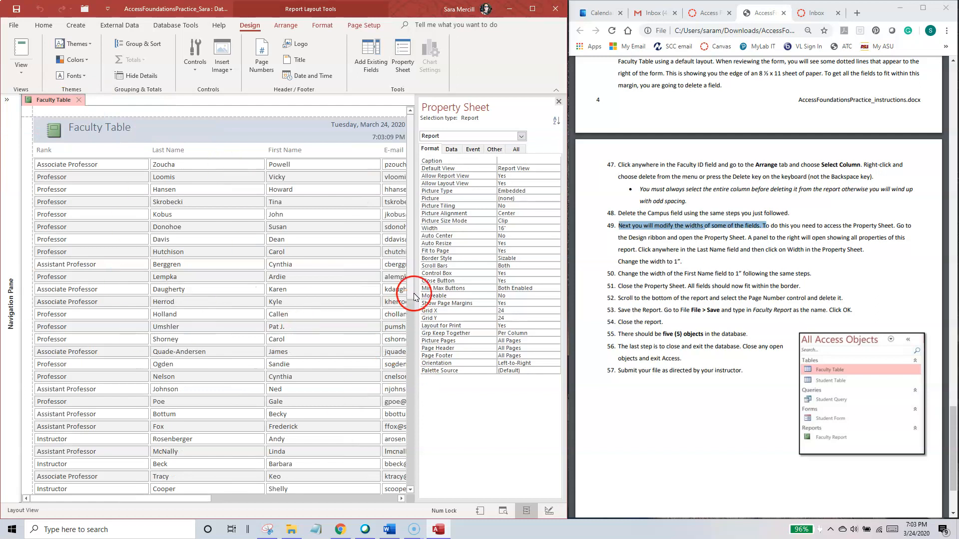
Step: Set the width of the report's Last Name field to 1" in the Property Sheet
mouse_move(197, 499)
left_mouse_down()
mouse_move(224, 499)
mouse_move(211, 501)
left_mouse_up()
left_click(160, 202)
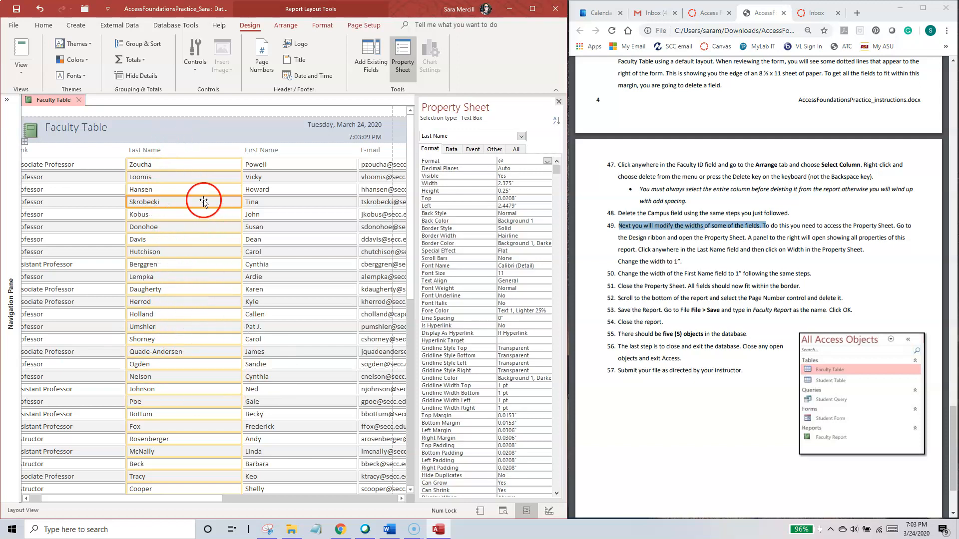
left_click(431, 184)
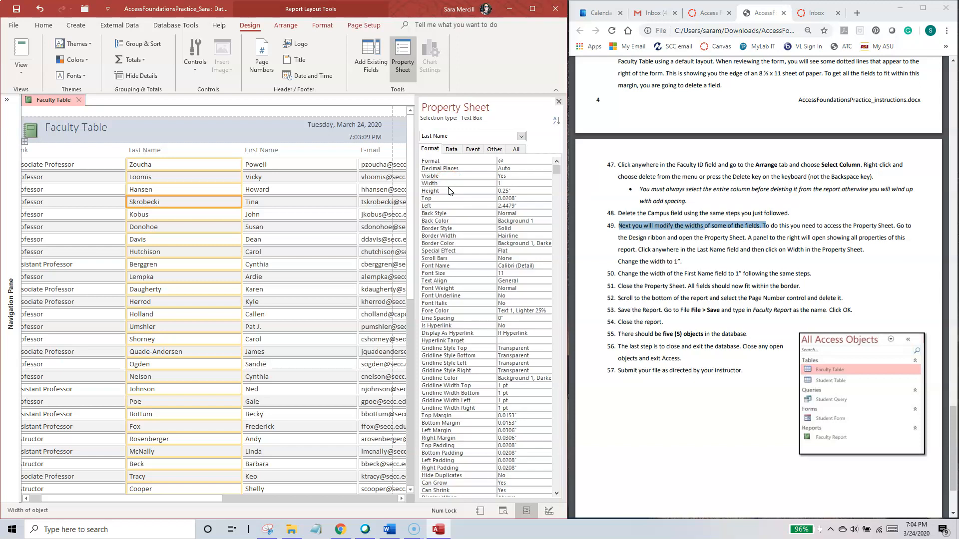
key("Return")
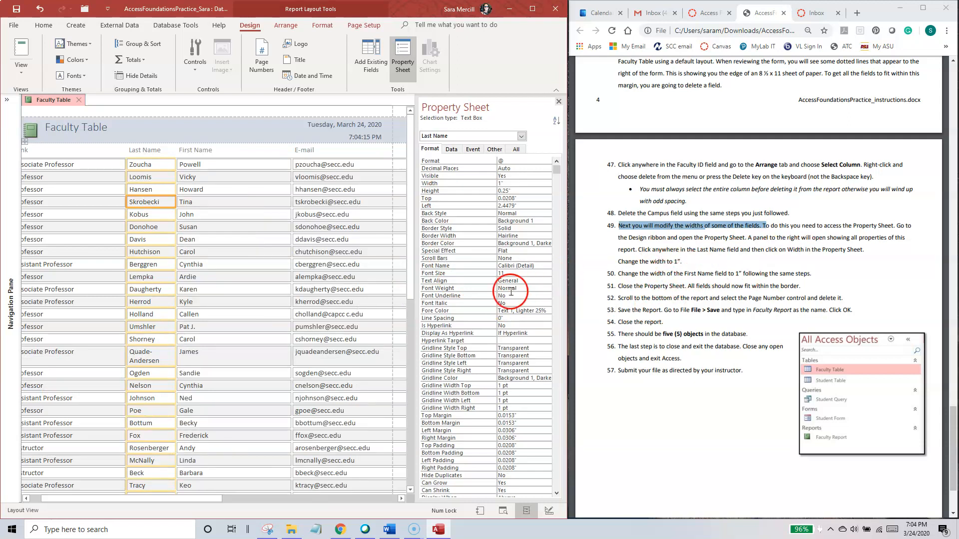
Step: Set the width of the report's First Name field to 1" and close the Property Sheet
left_click(220, 189)
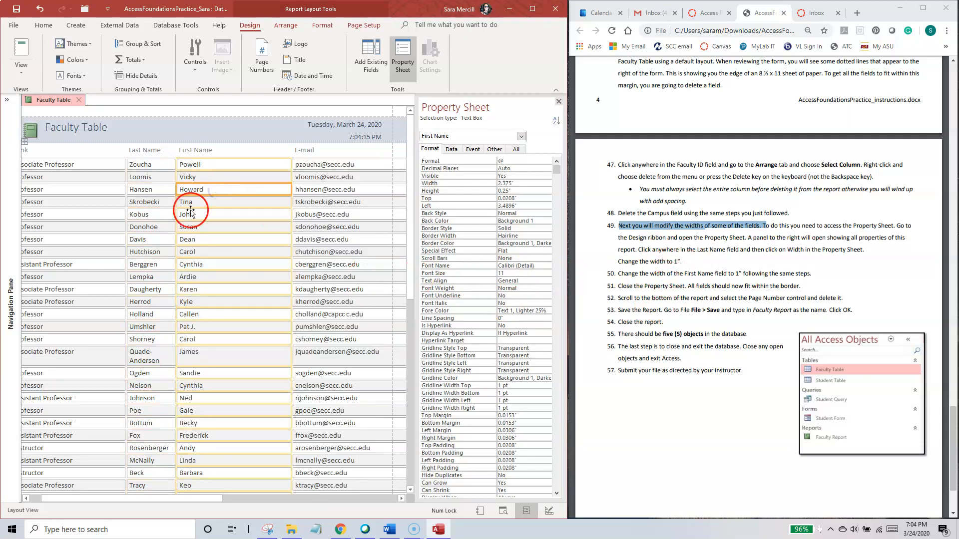
left_click(439, 183)
type("1")
key("Return")
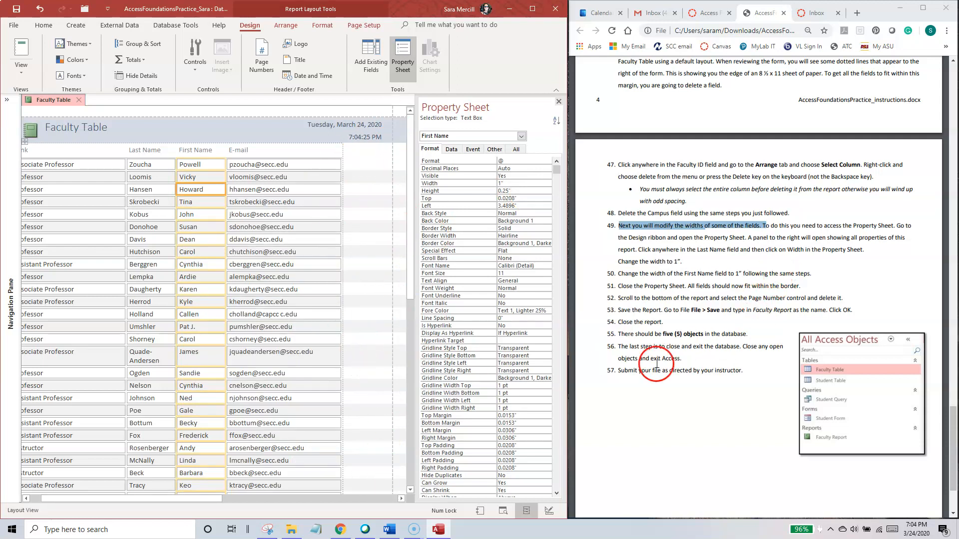
left_click(558, 102)
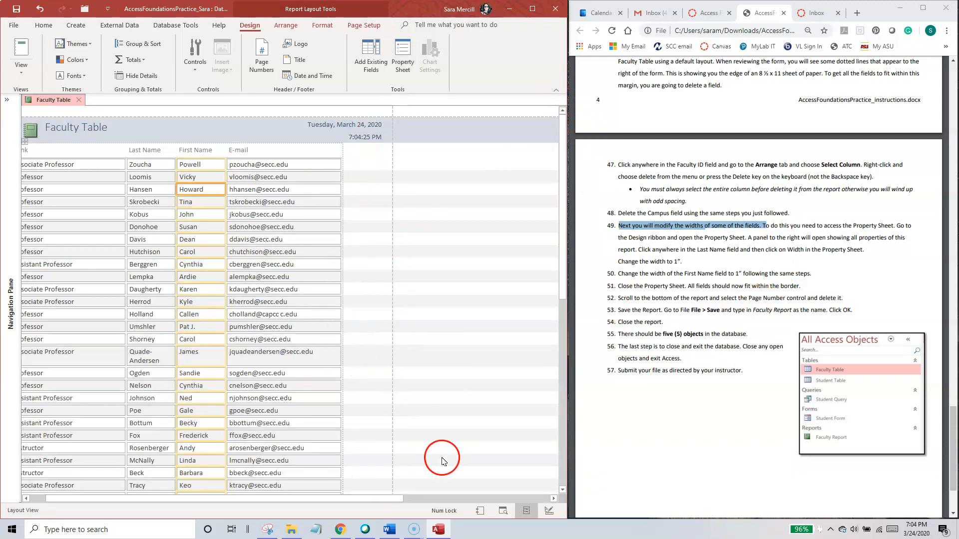
Step: Delete the page number control below the last record of the faculty report
left_click_drag(385, 499, 240, 497)
left_click_drag(562, 164, 551, 358)
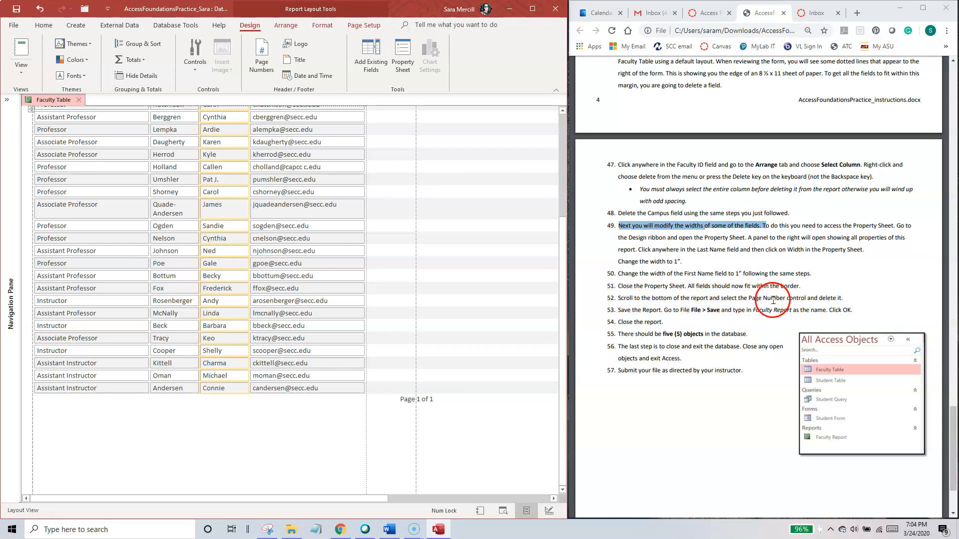
left_click(413, 400)
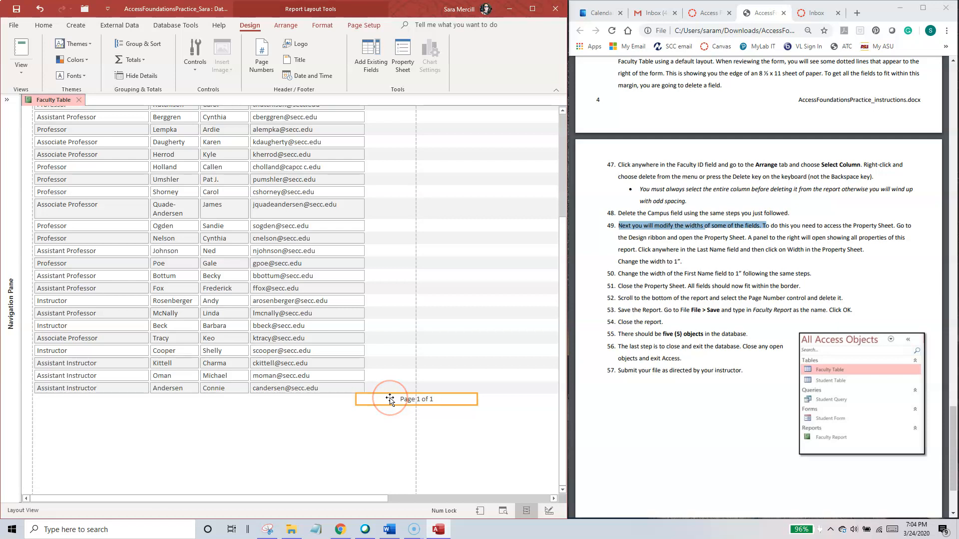
key("Delete")
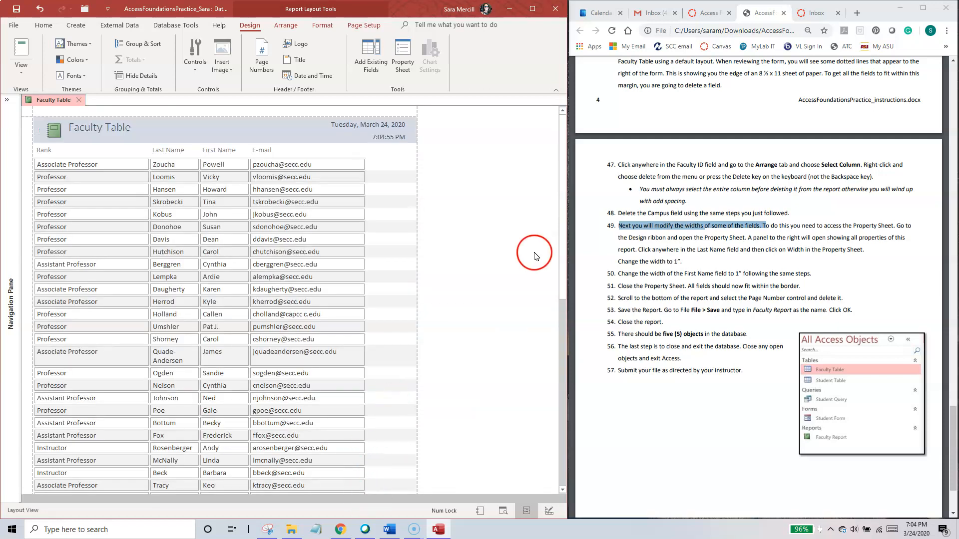
left_click_drag(561, 193, 562, 333)
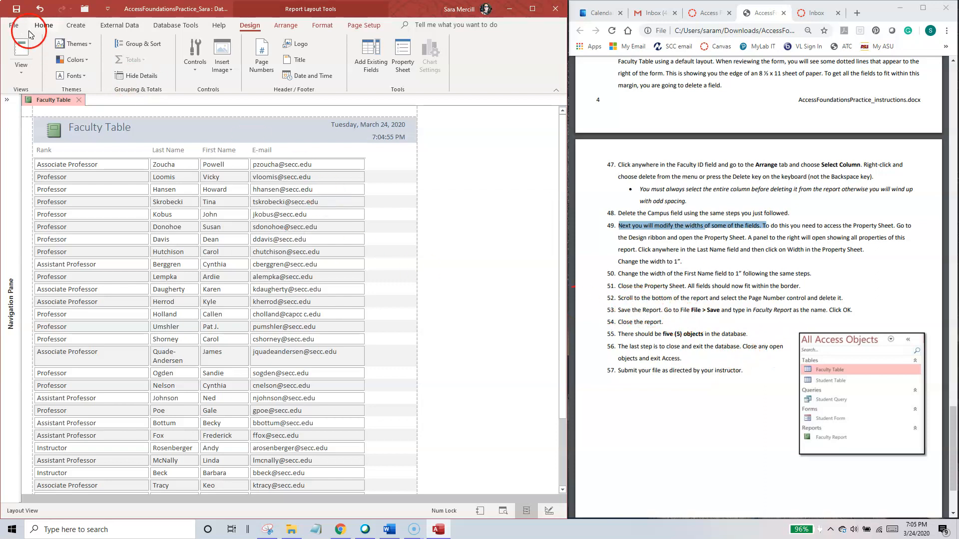
Step: Save the report as Faculty Report, and close it after expanding the Navigation Pane
left_click(15, 25)
left_click(34, 135)
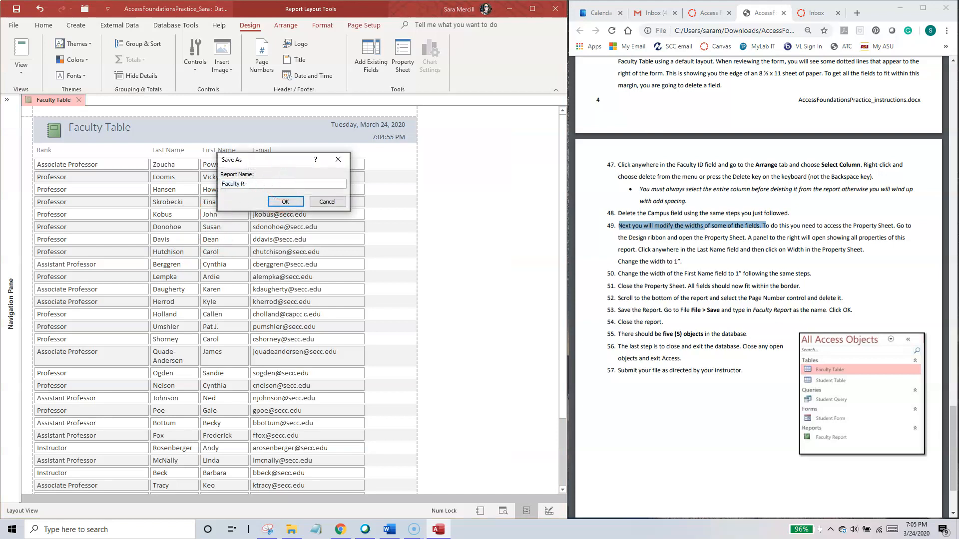
key("Return")
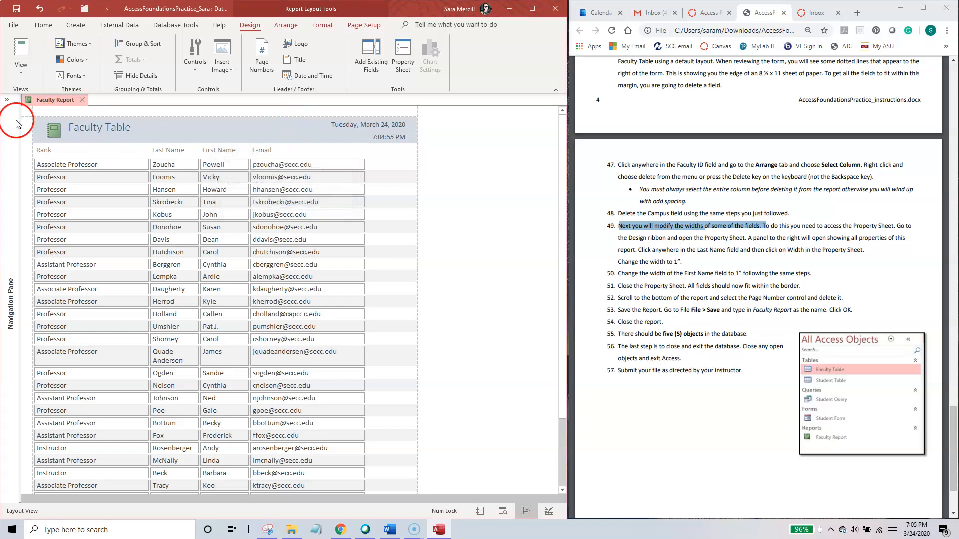
left_click(7, 99)
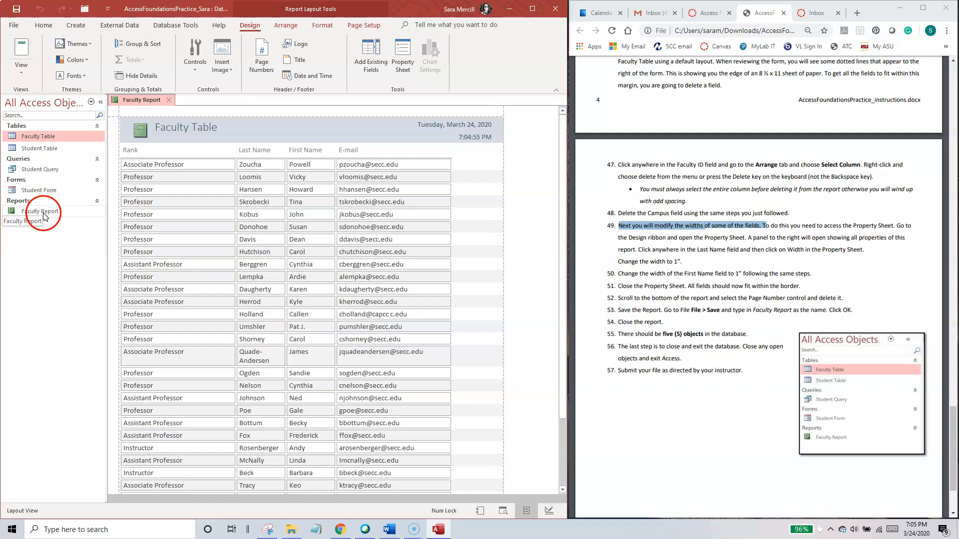
left_click(170, 100)
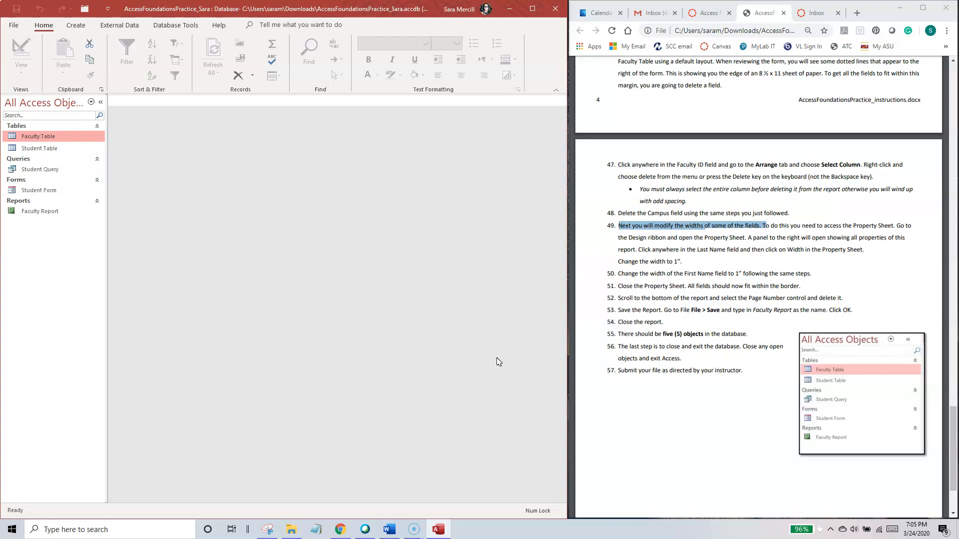
Step: Exit Access with the finished database and switch to the PDF instructions in Chrome, maximizing the browser window
left_click(556, 11)
left_click(554, 10)
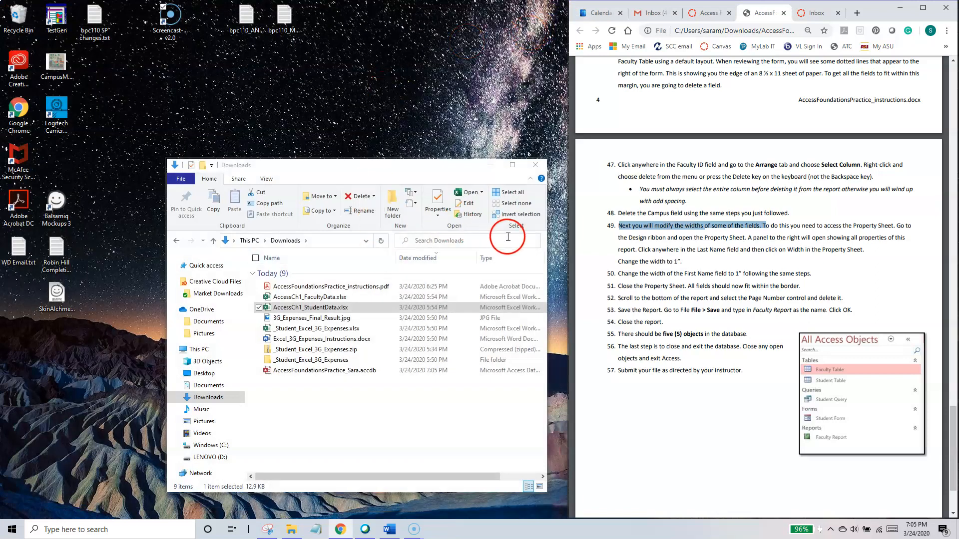
left_click(923, 8)
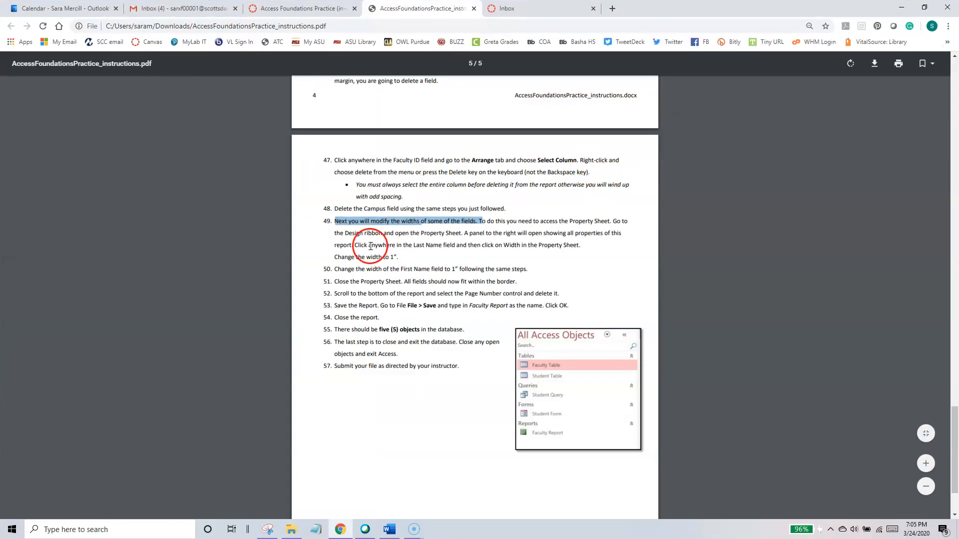